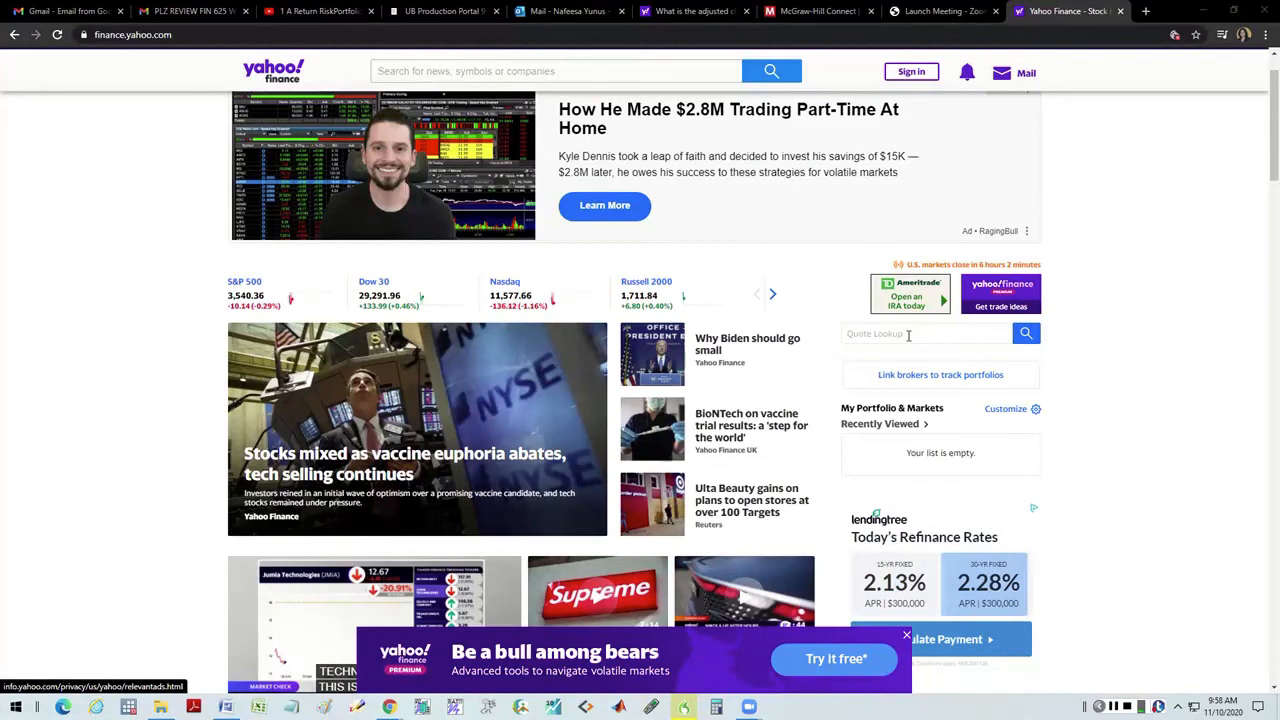
Step: Look up walmart in the quote search and open the Walmart Inc. (WMT) NYSE quote page
click(881, 333)
text(walmart)
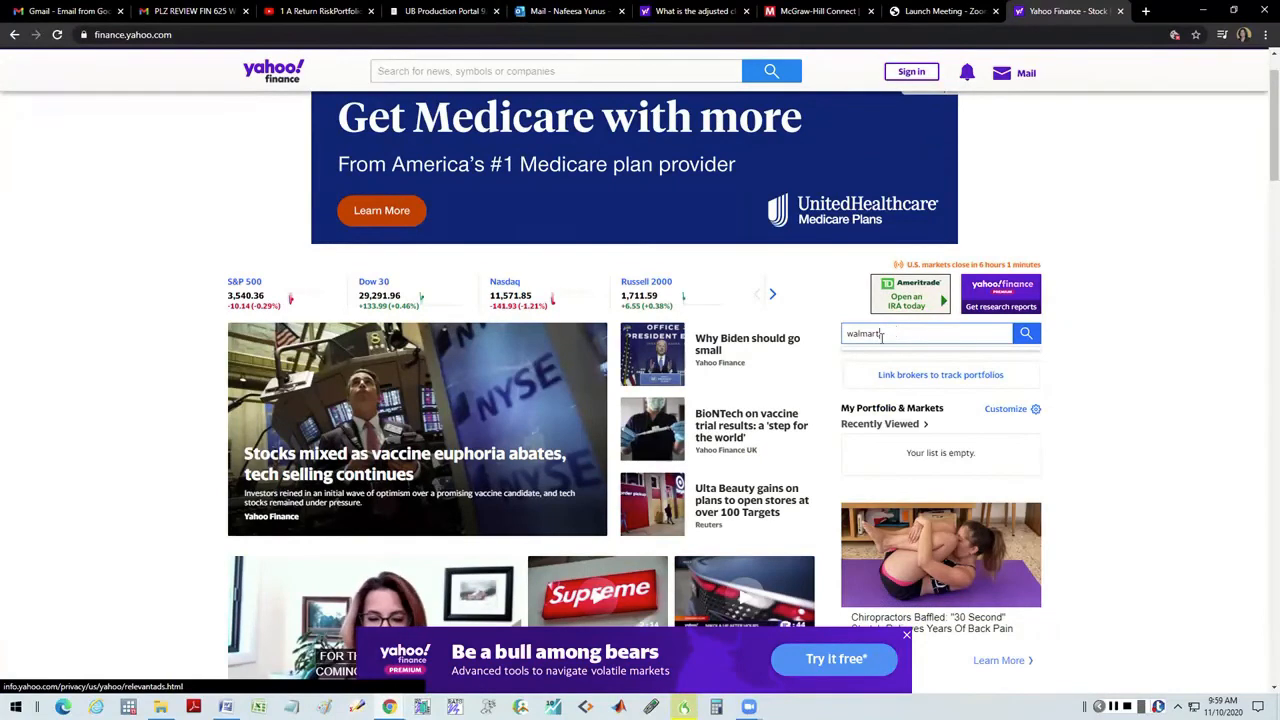
click(1032, 342)
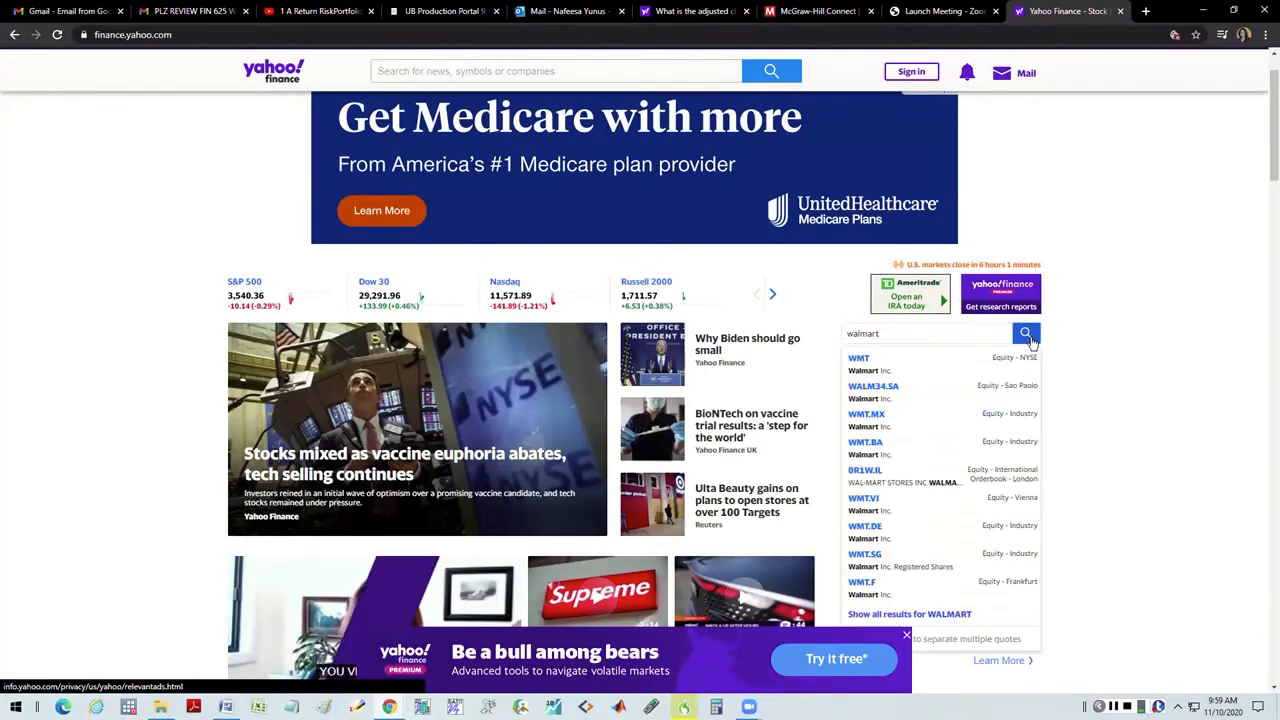
click(859, 361)
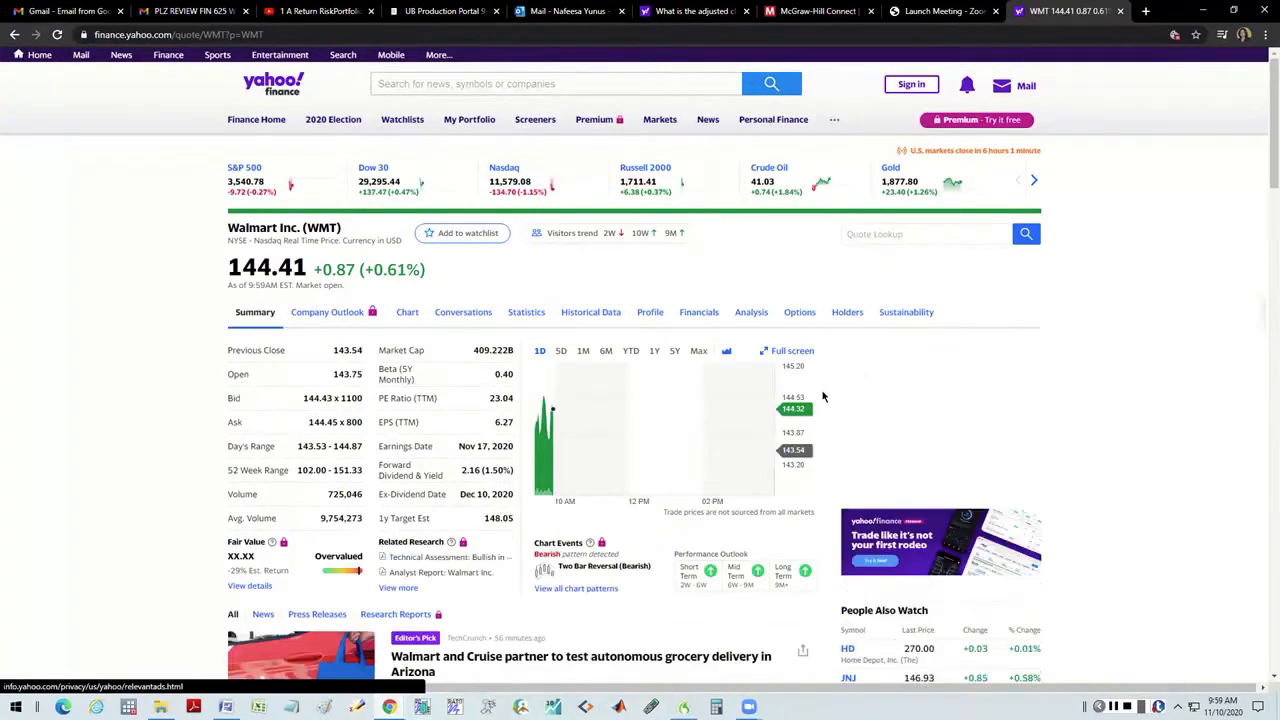
scroll(823, 397, down, 1)
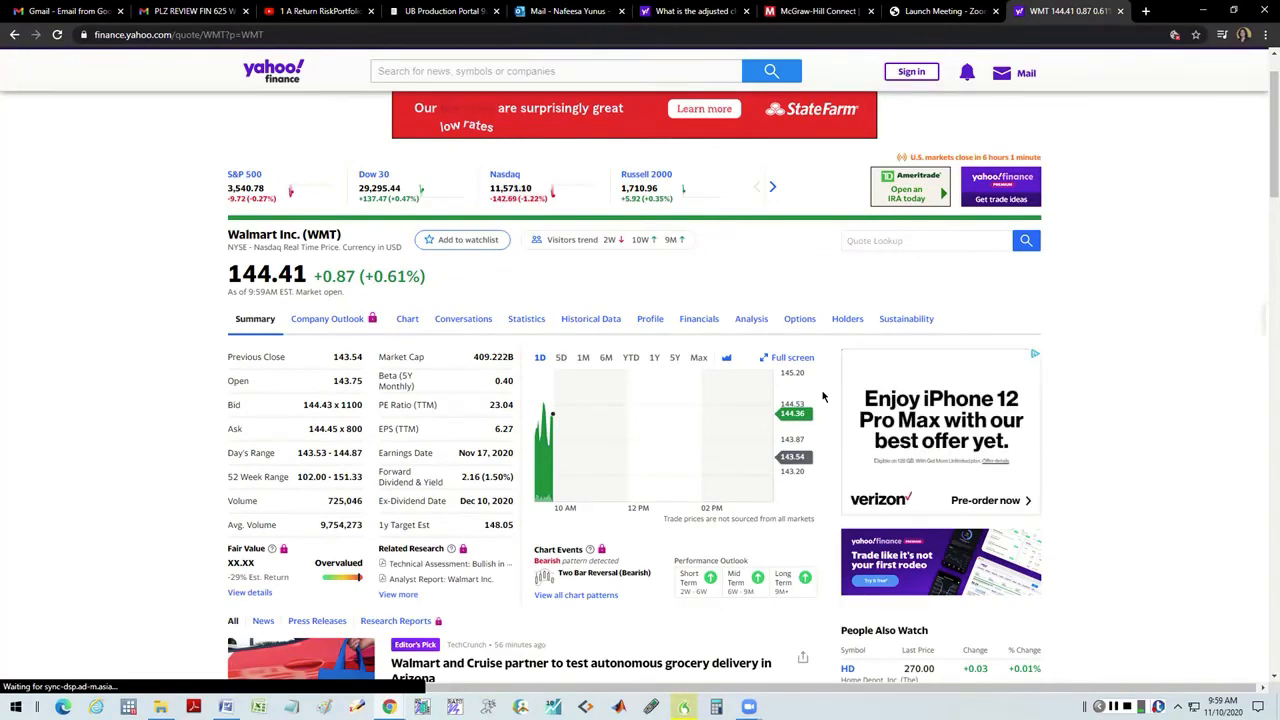
Step: Open finance.yahoo.com in a new browser tab
click(1146, 11)
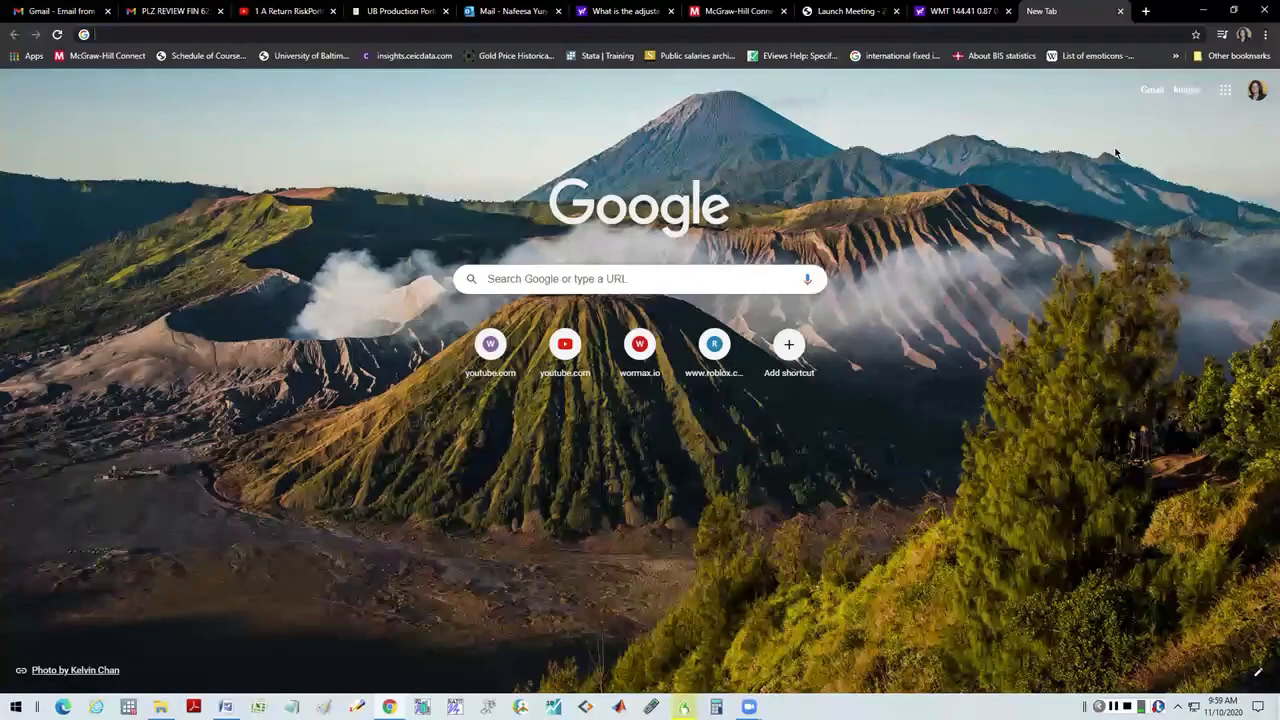
text(fina)
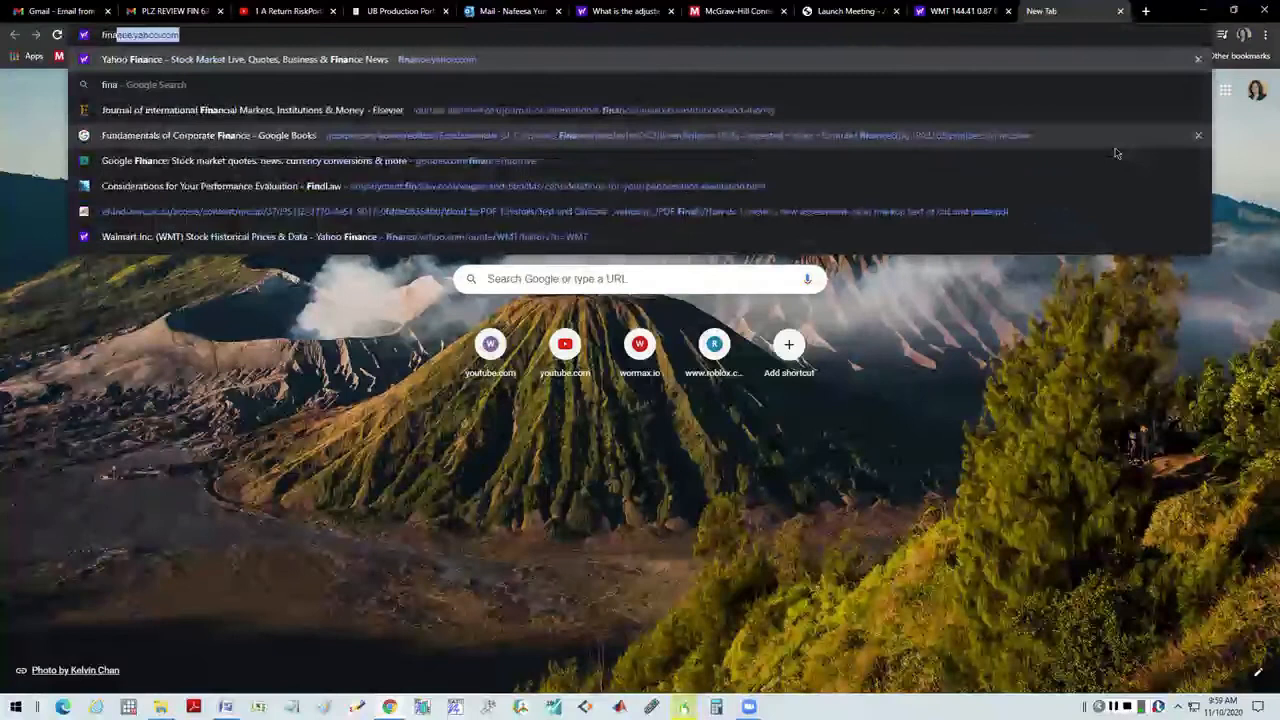
text(nce.yahoo.com)
key(Return)
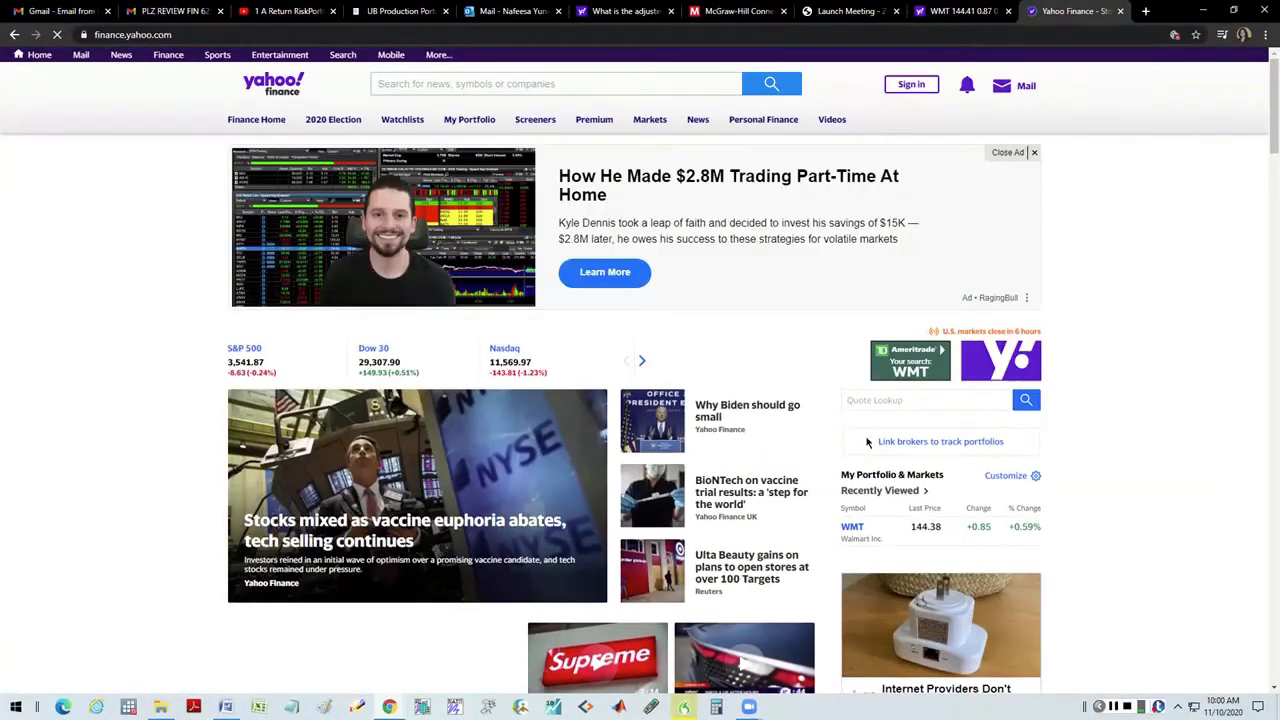
Step: Look up amazon in the quote search and open the Amazon.com, Inc. (AMZN) NASDAQ quote page
click(875, 401)
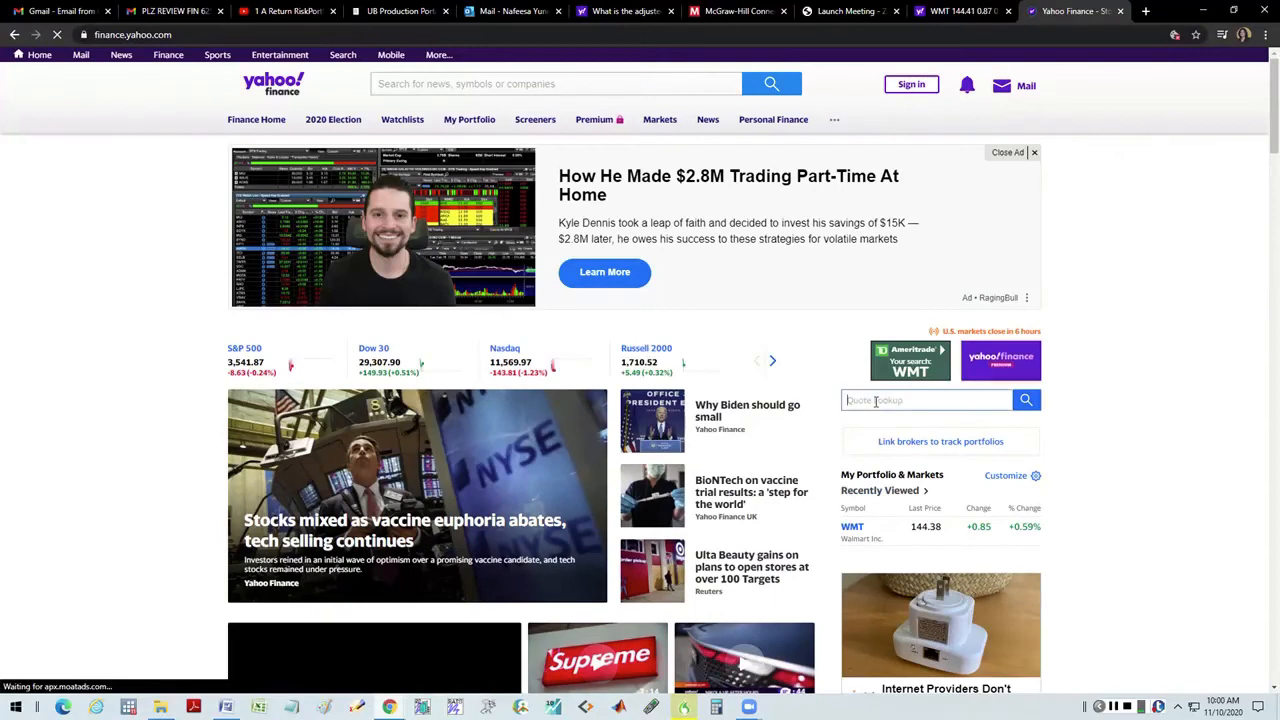
text(amazo)
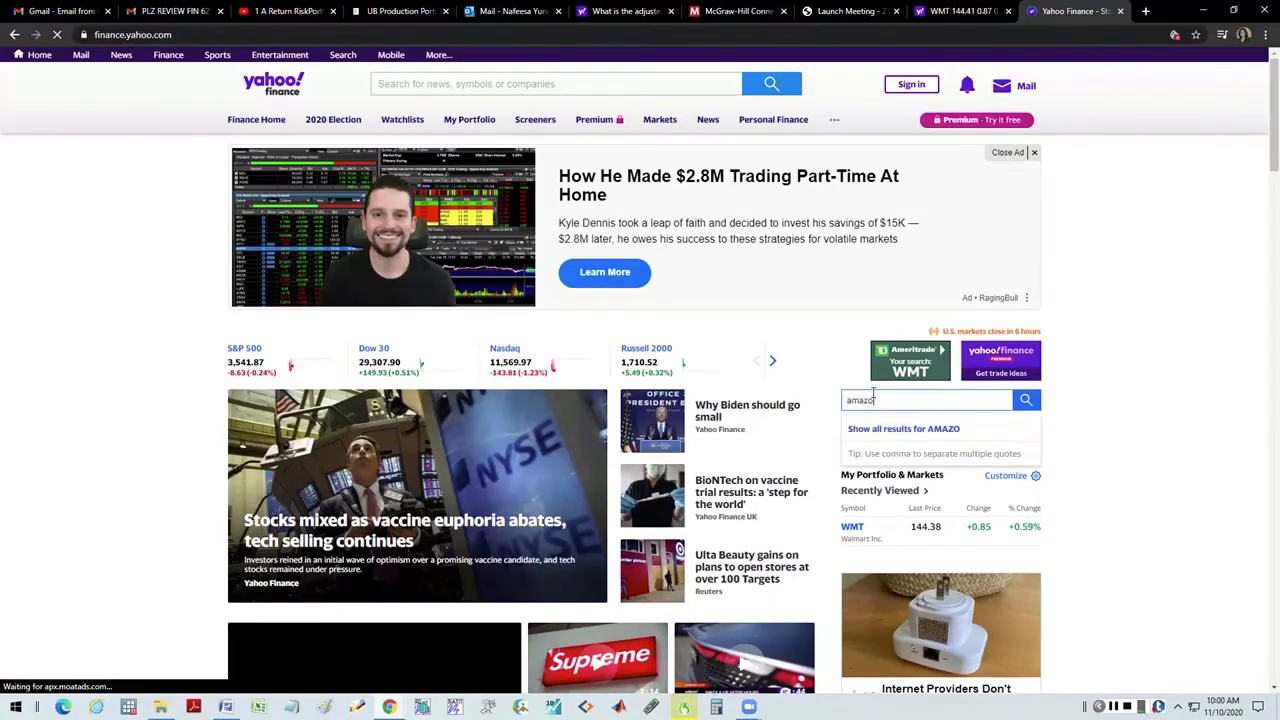
text(n)
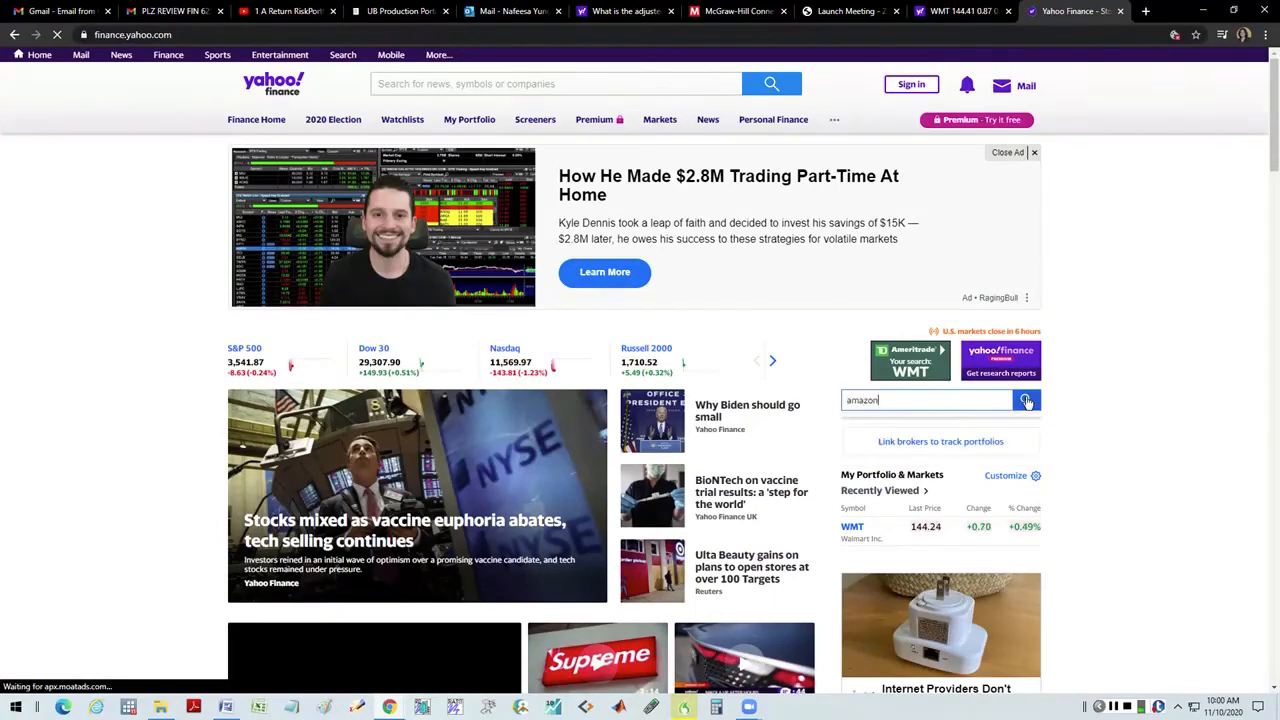
click(1026, 400)
click(885, 292)
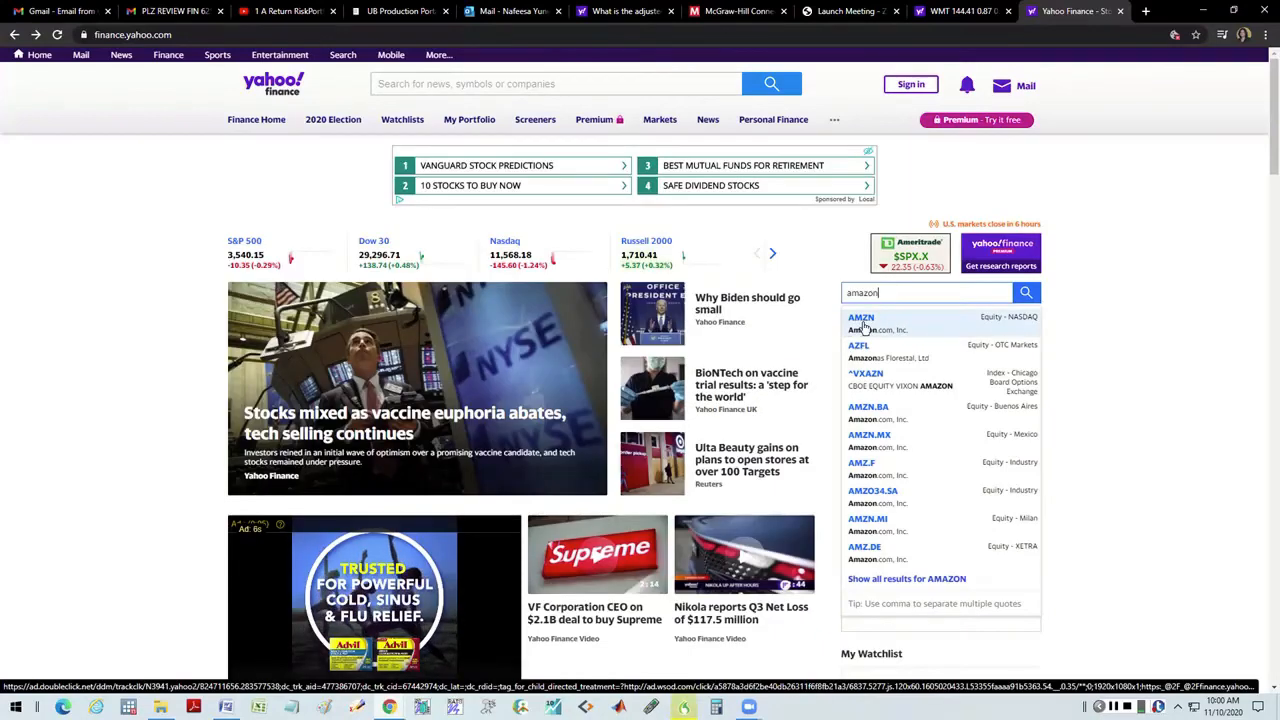
click(860, 320)
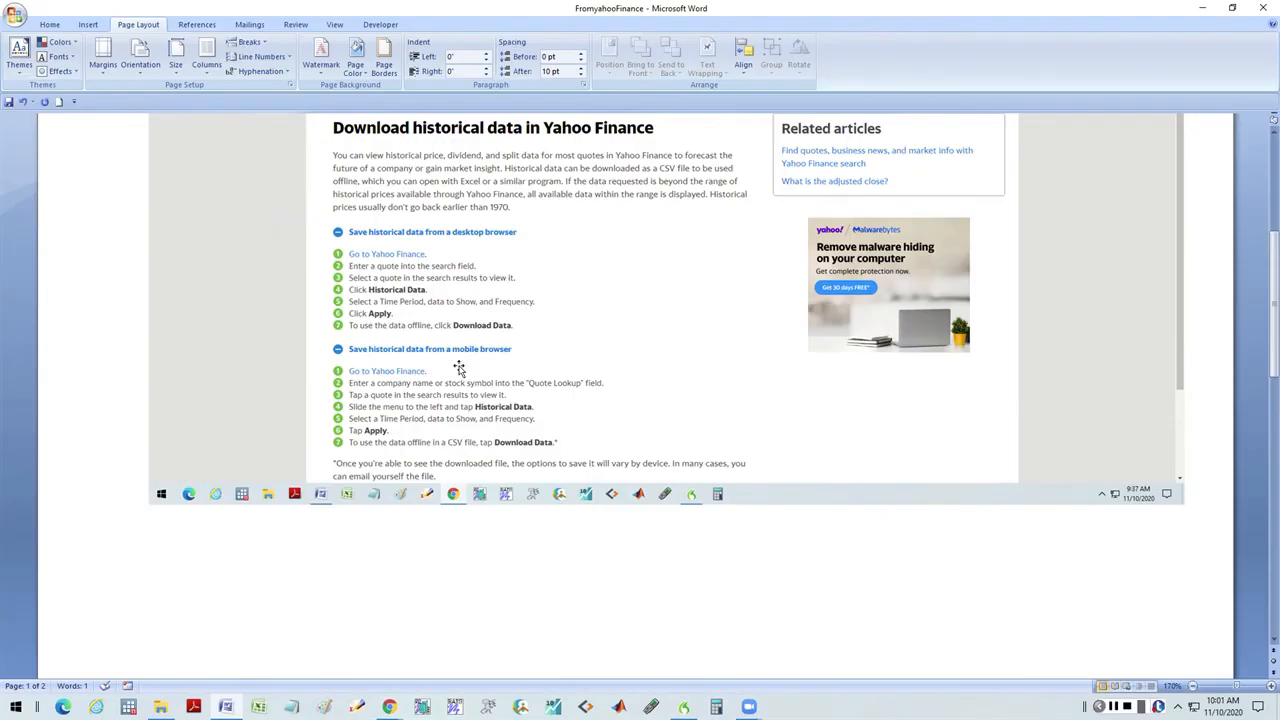
Step: Review the desktop-browser instructions for saving historical data in the Word document and switch back to Chrome
scroll(459, 369, up, 1)
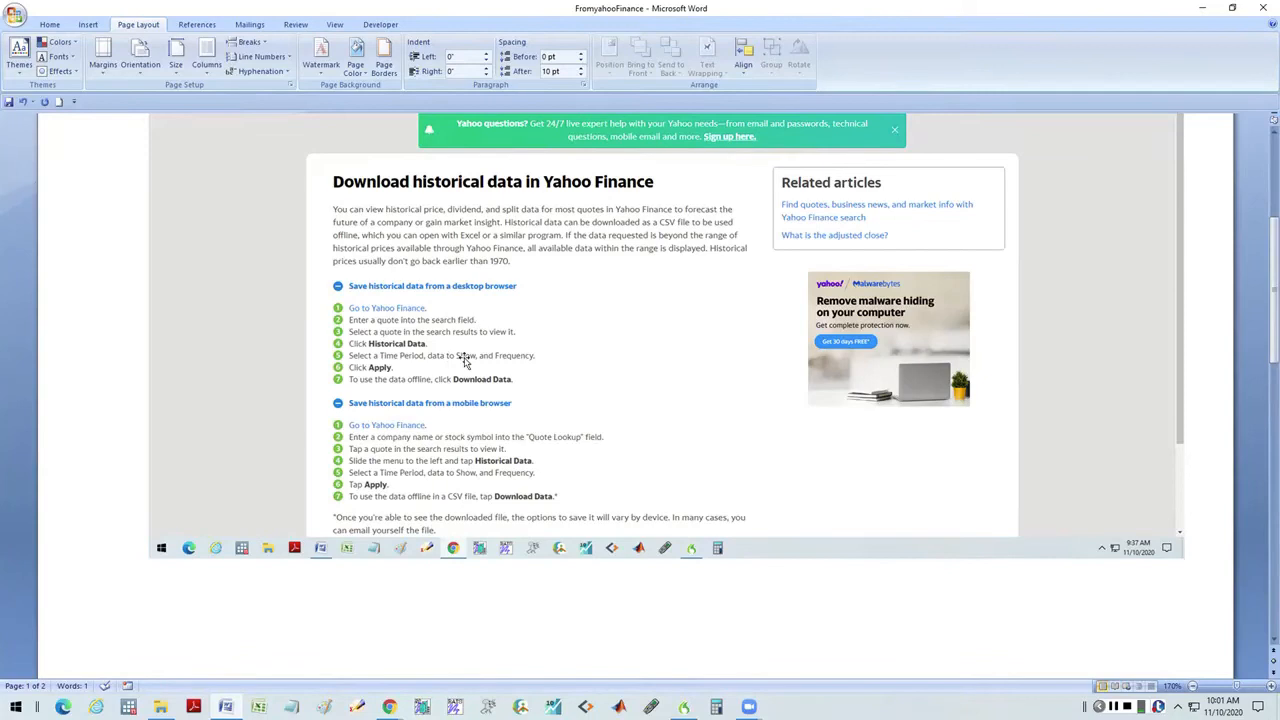
mouse_move(392, 710)
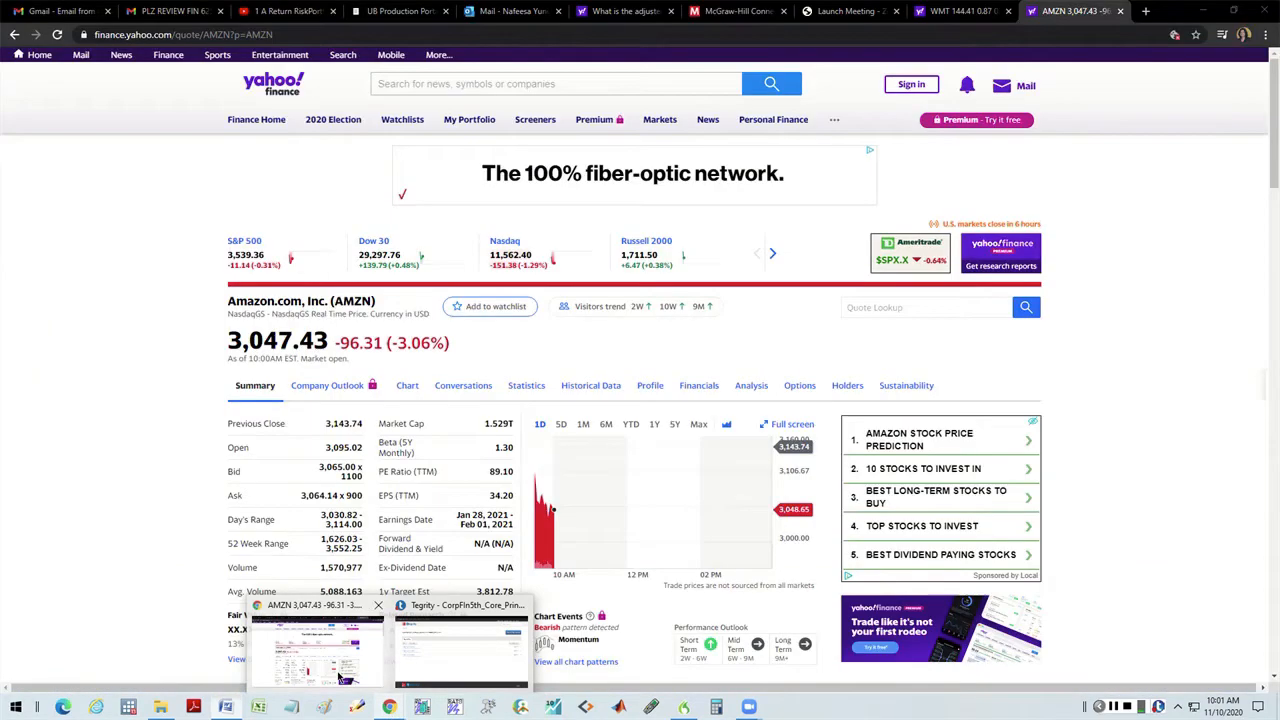
click(340, 676)
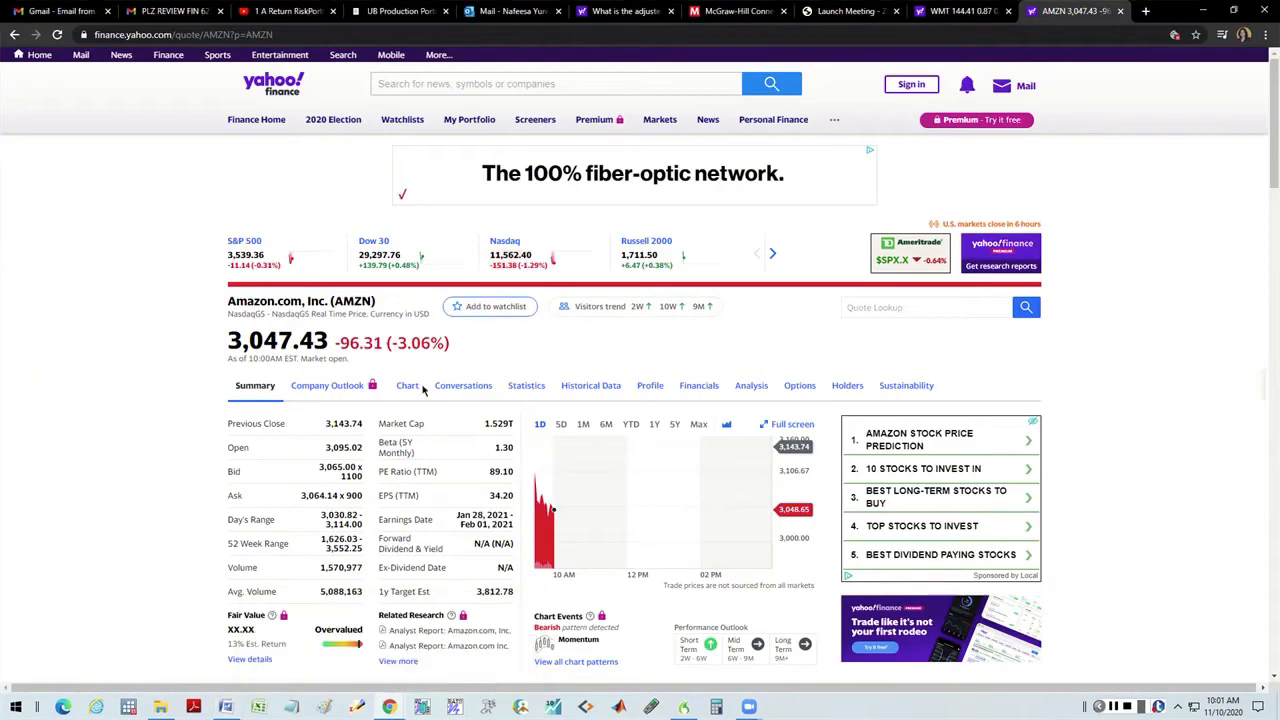
Step: Show the Historical Data page for Walmart and for Amazon, each in its own browser tab
click(944, 13)
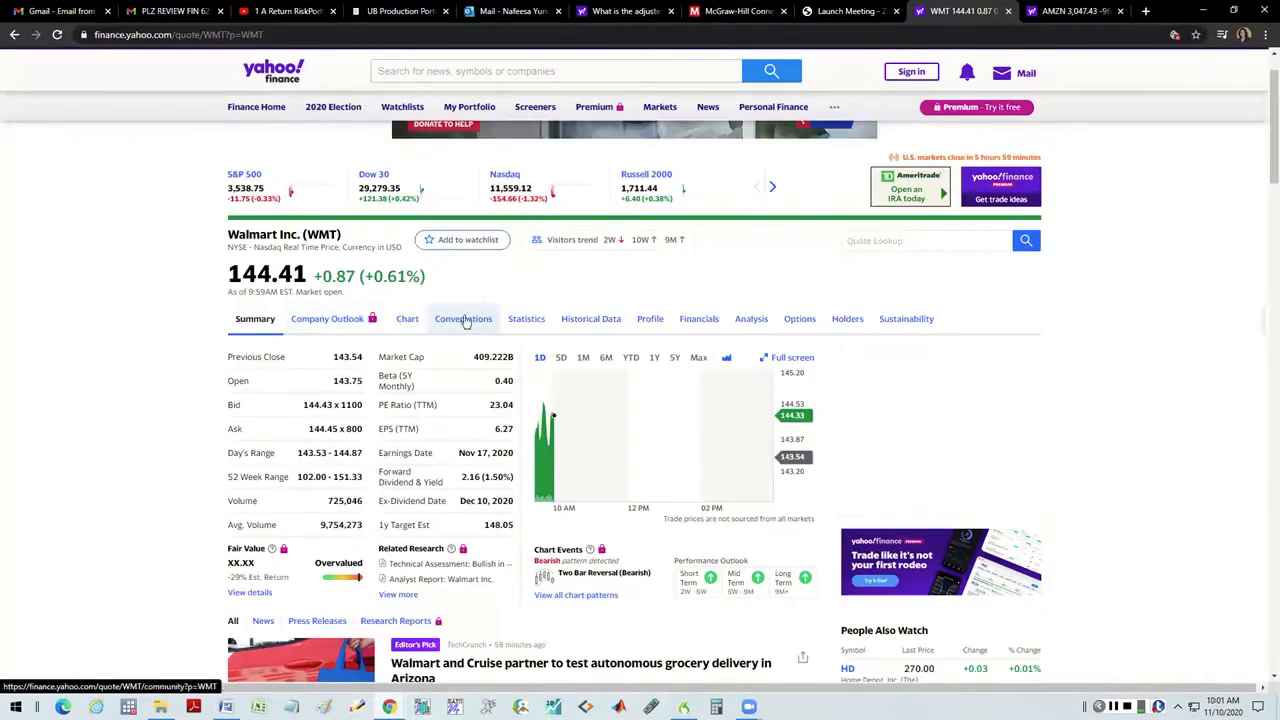
click(597, 322)
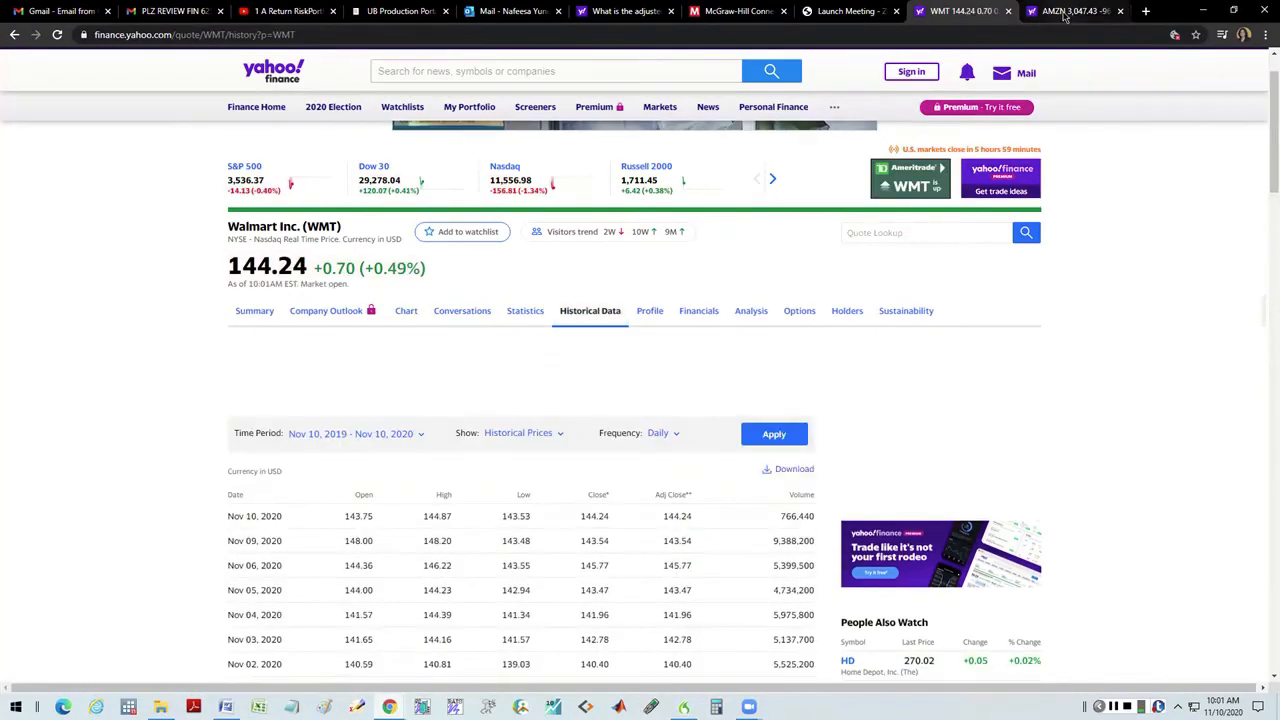
click(1065, 13)
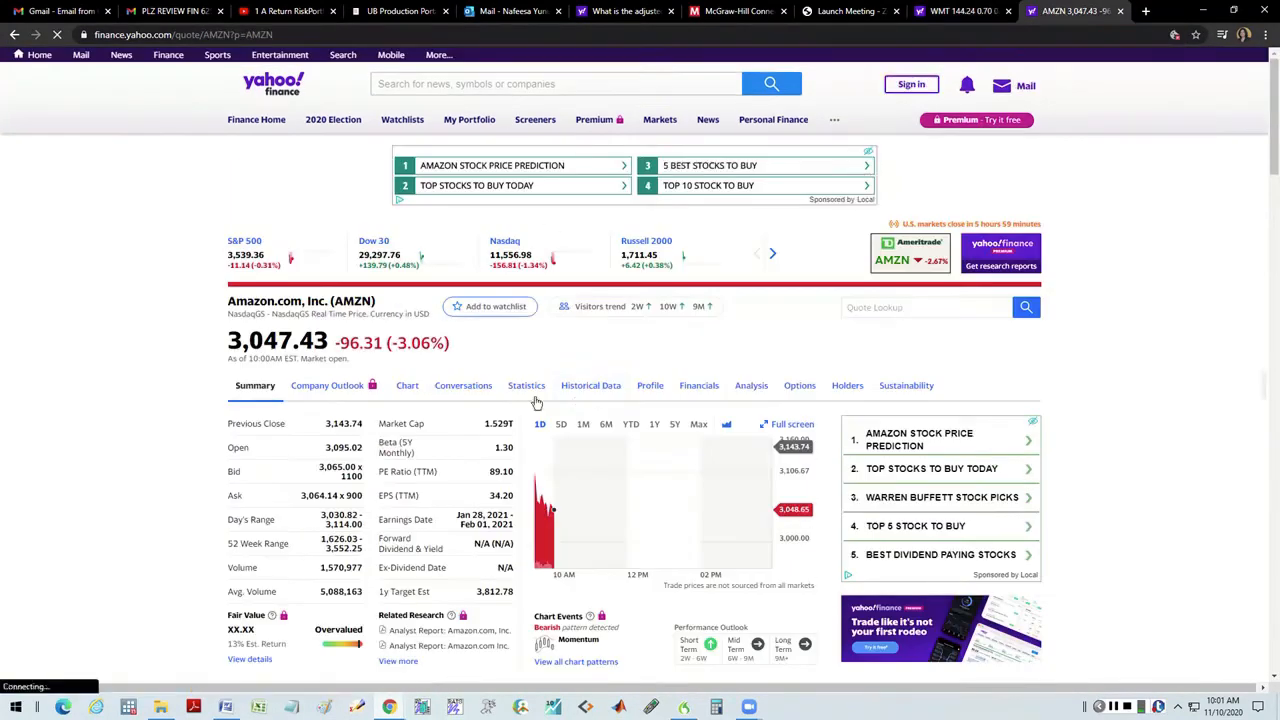
click(590, 386)
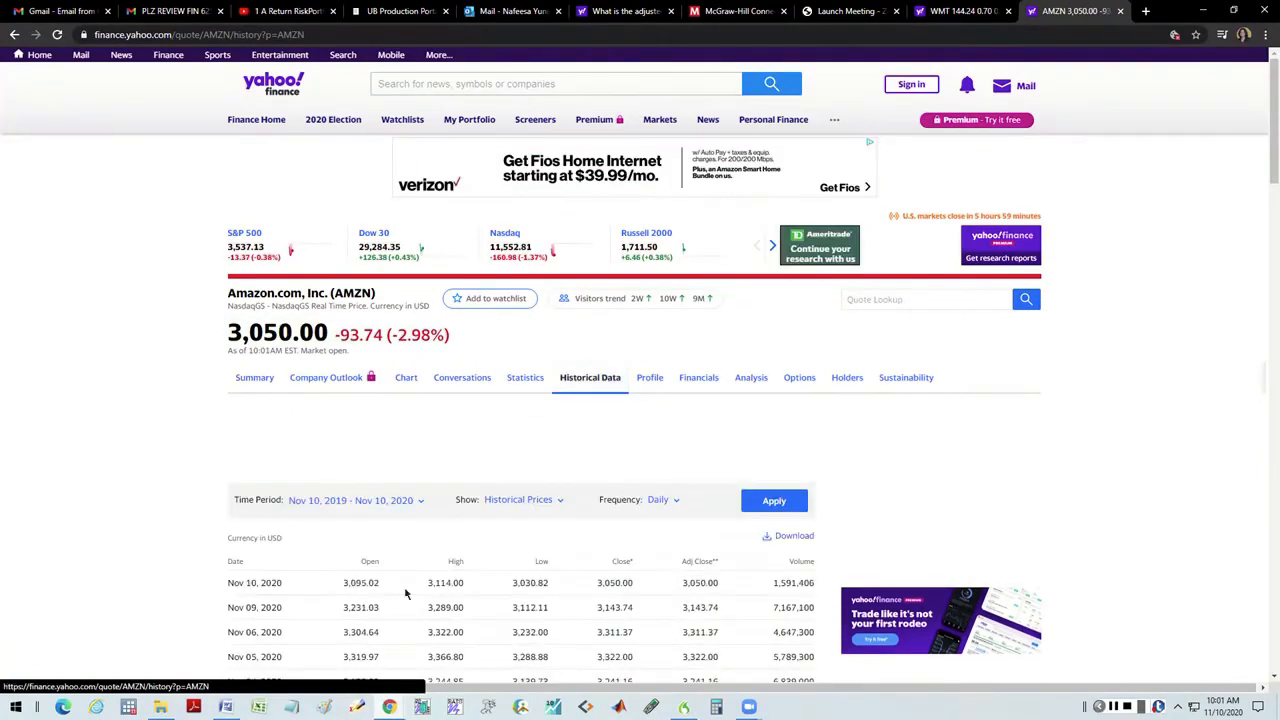
Step: Recheck the download instructions in Word, return to Chrome and look through Walmart's historical price table
key(alt+Tab)
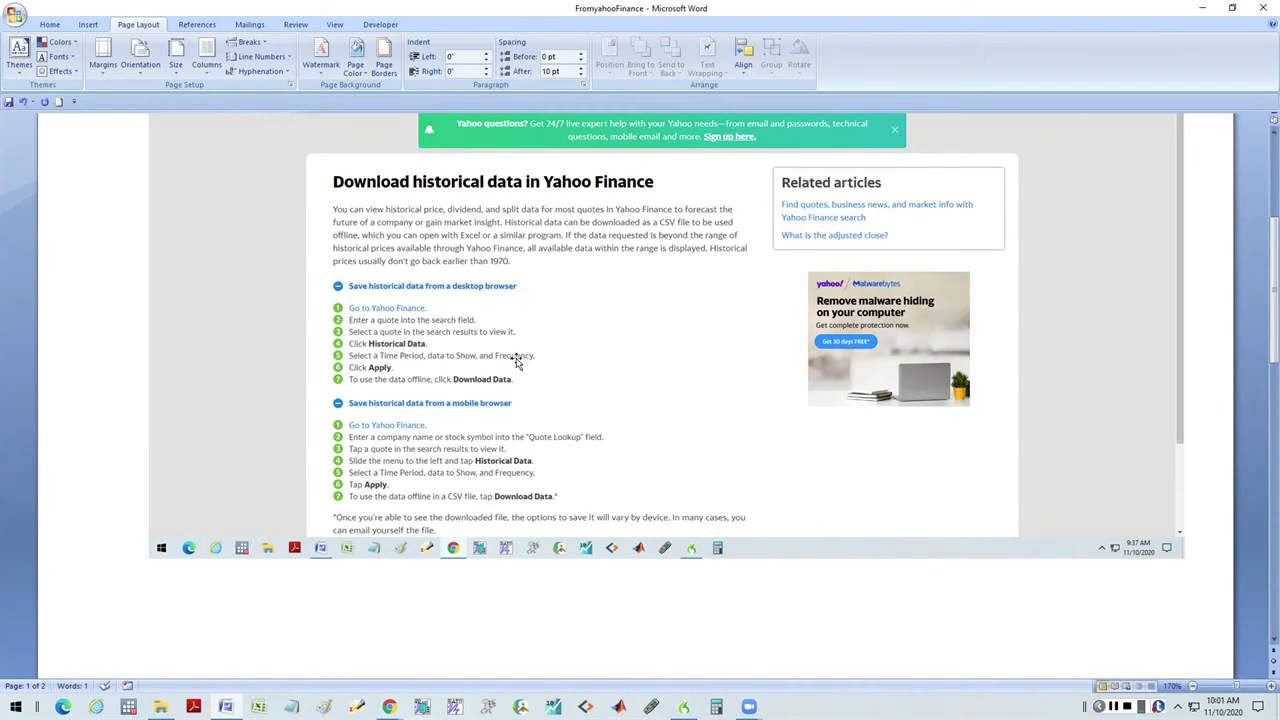
click(1203, 10)
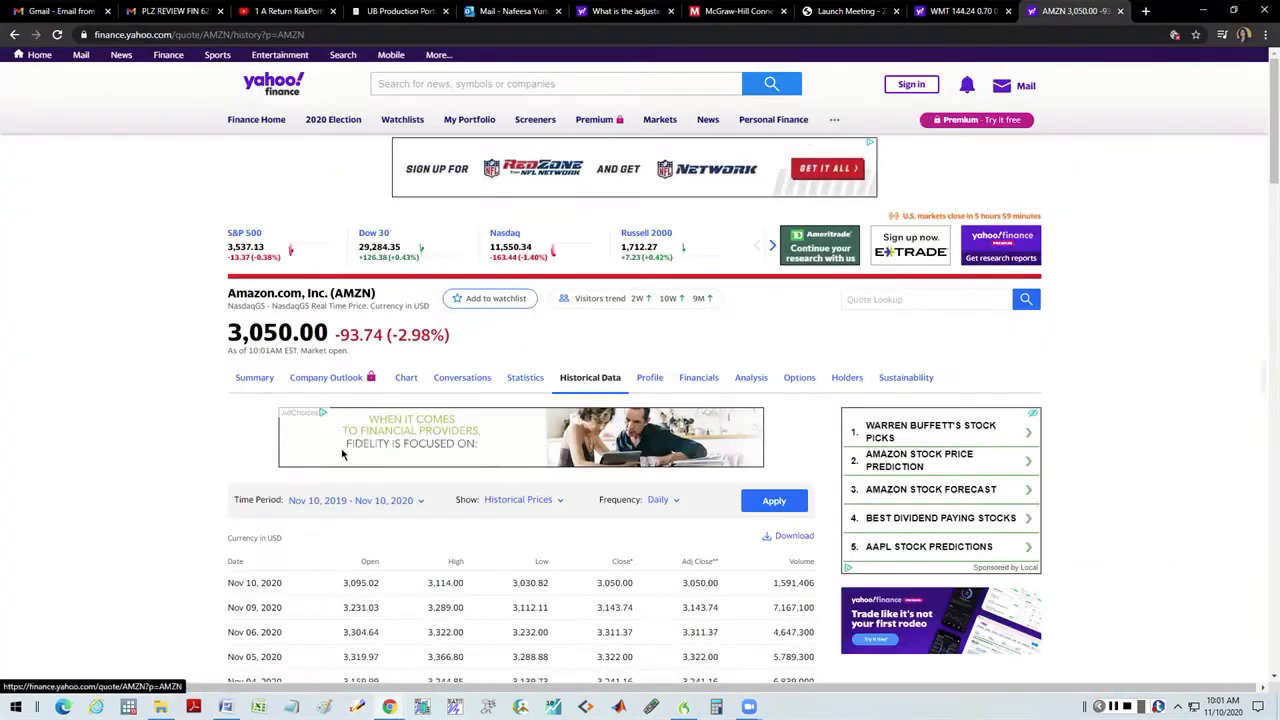
key(ctrl+Page_Up)
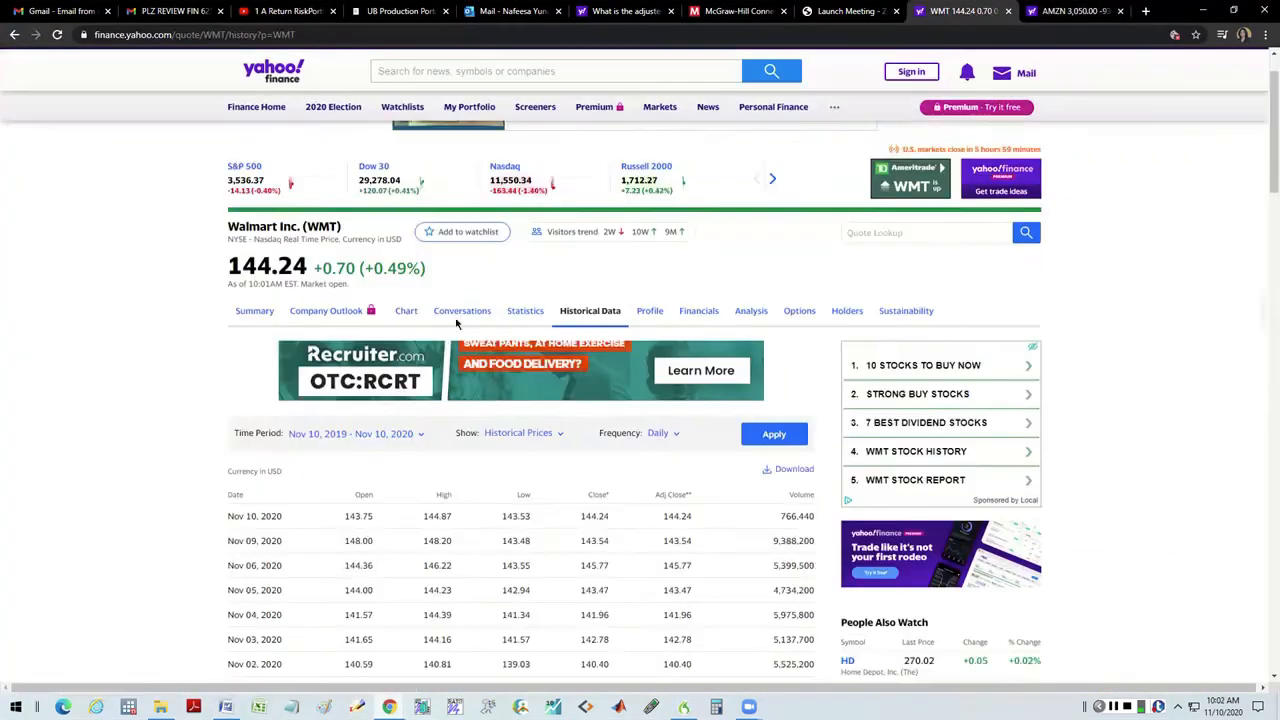
scroll(458, 320, down, 2)
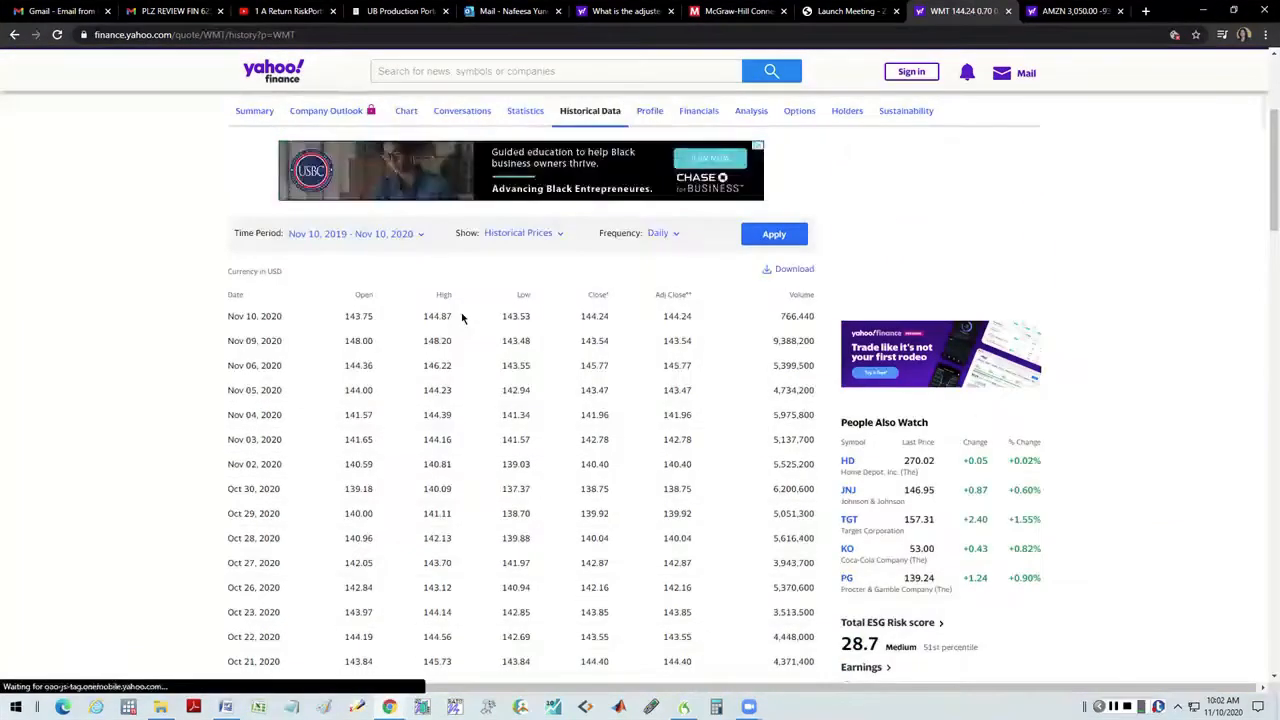
scroll(462, 318, down, 2)
scroll(462, 317, up, 4)
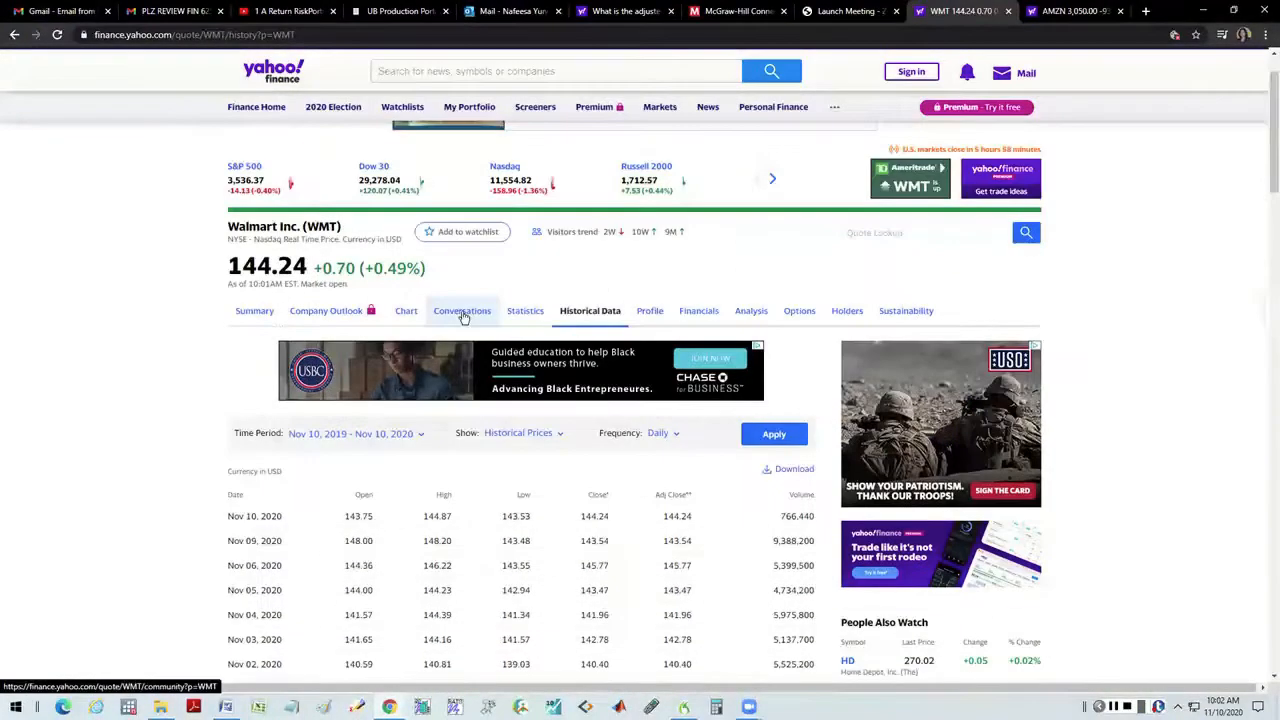
scroll(463, 316, down, 1)
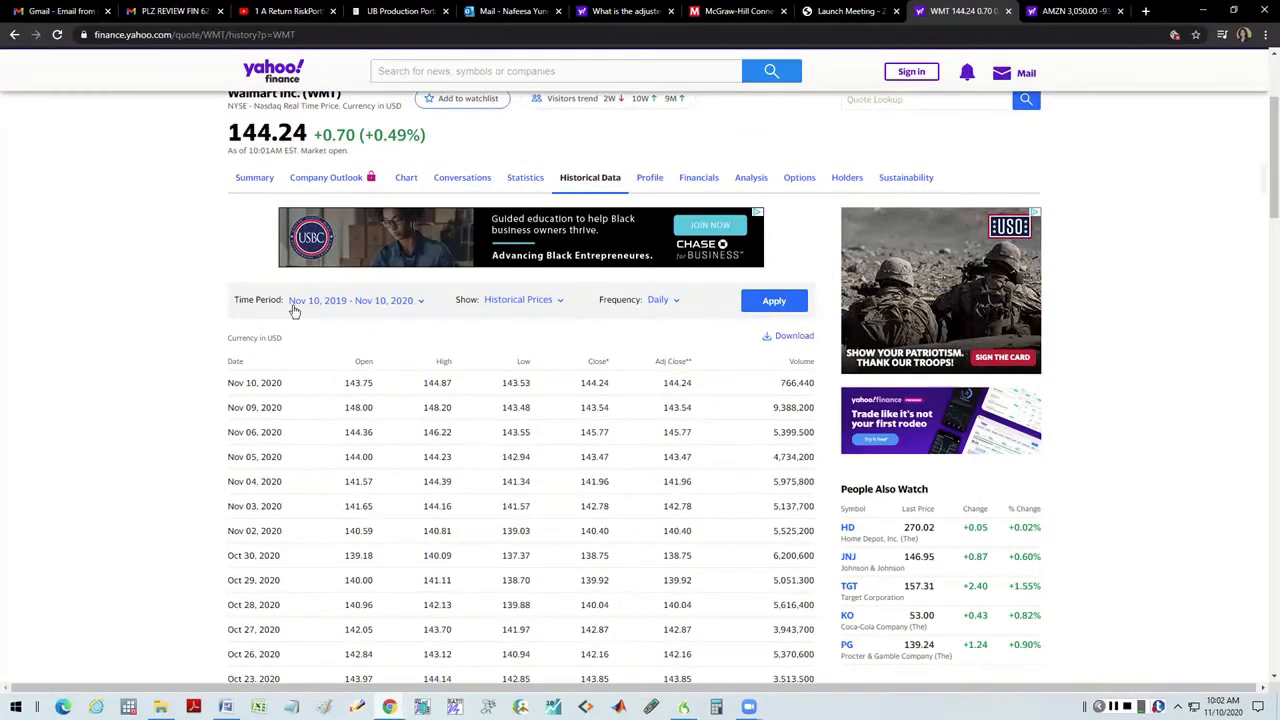
Step: Examine the available data types and frequency options for Walmart's historical data without changing them
click(560, 304)
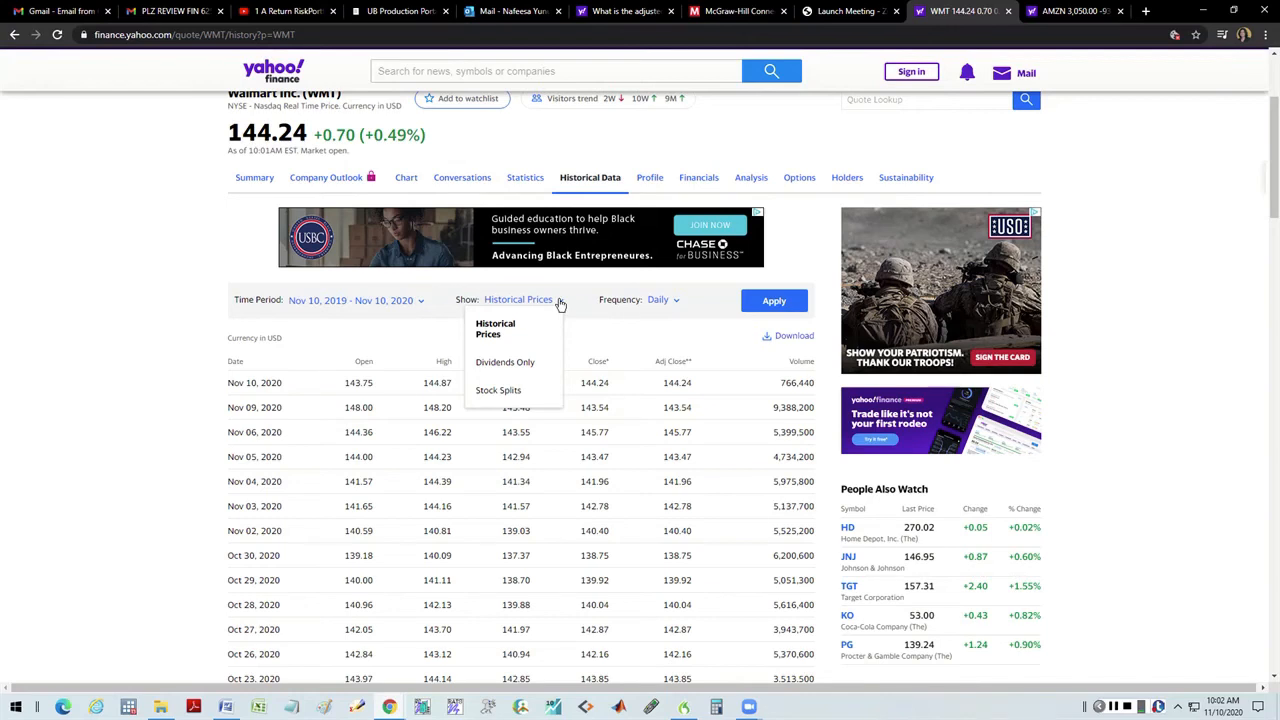
click(680, 302)
click(674, 304)
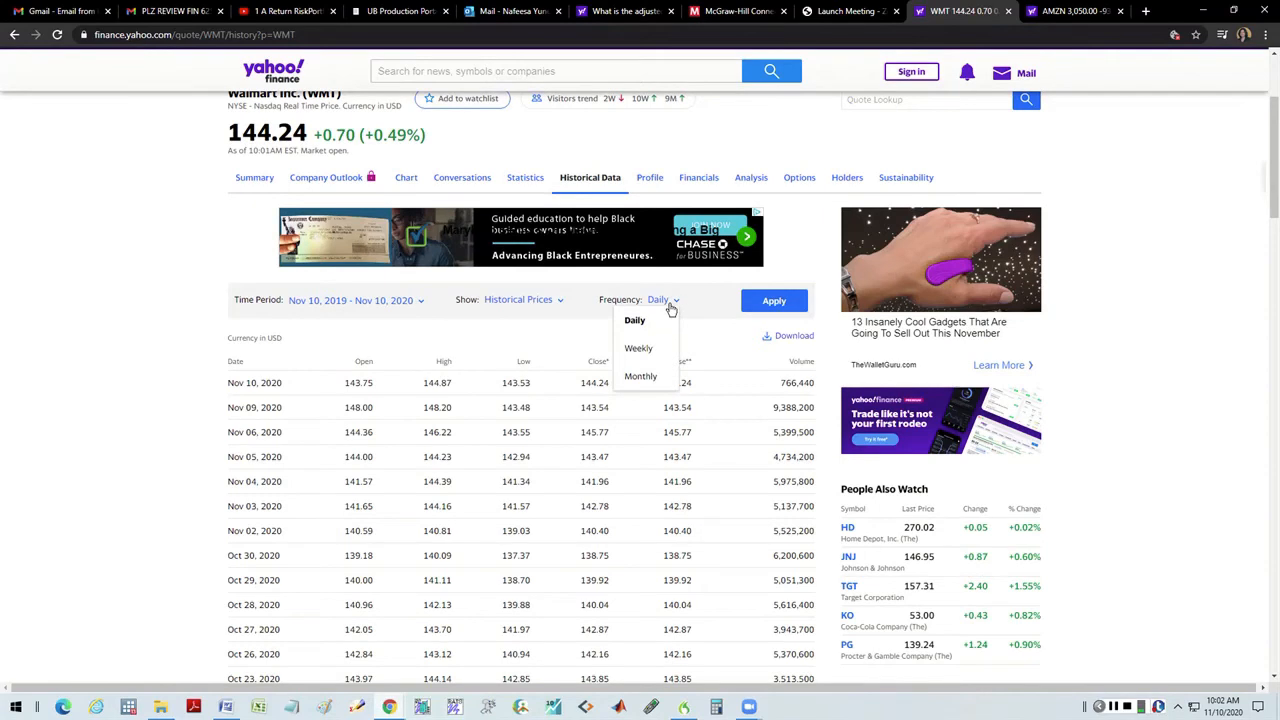
click(313, 329)
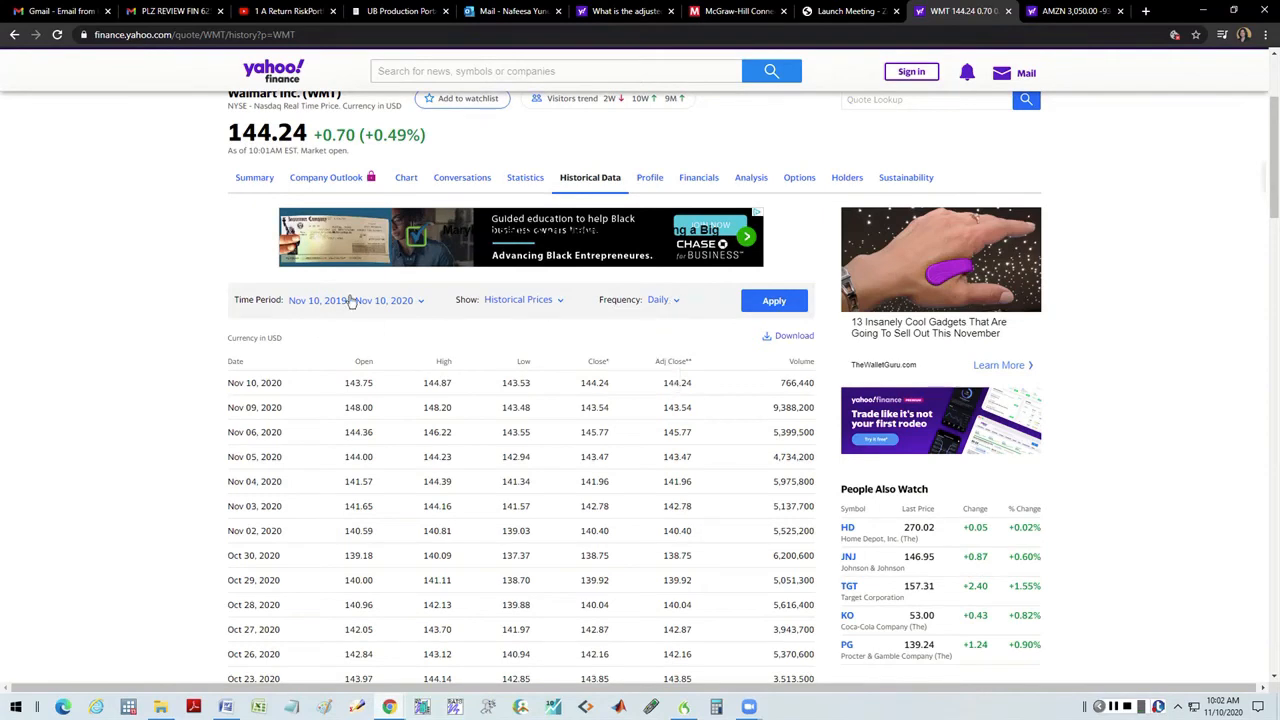
Step: Set the time period of Walmart's historical data to the 5Y preset
click(410, 306)
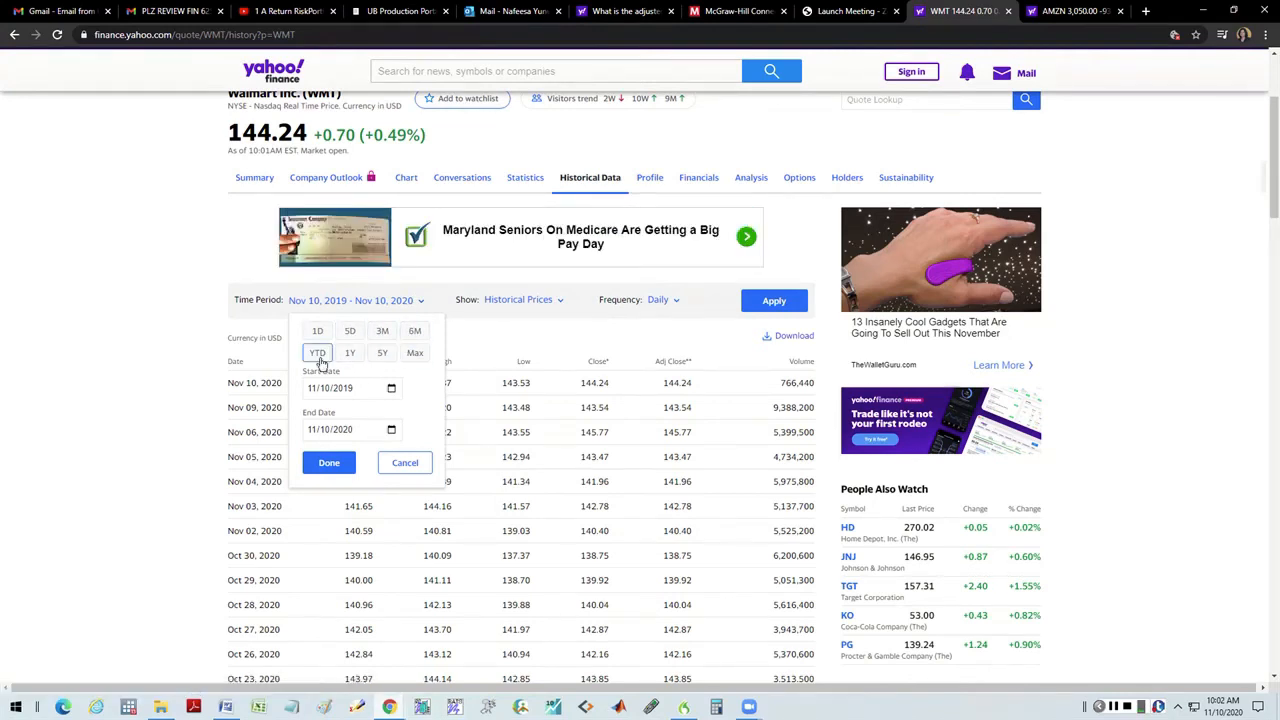
click(385, 356)
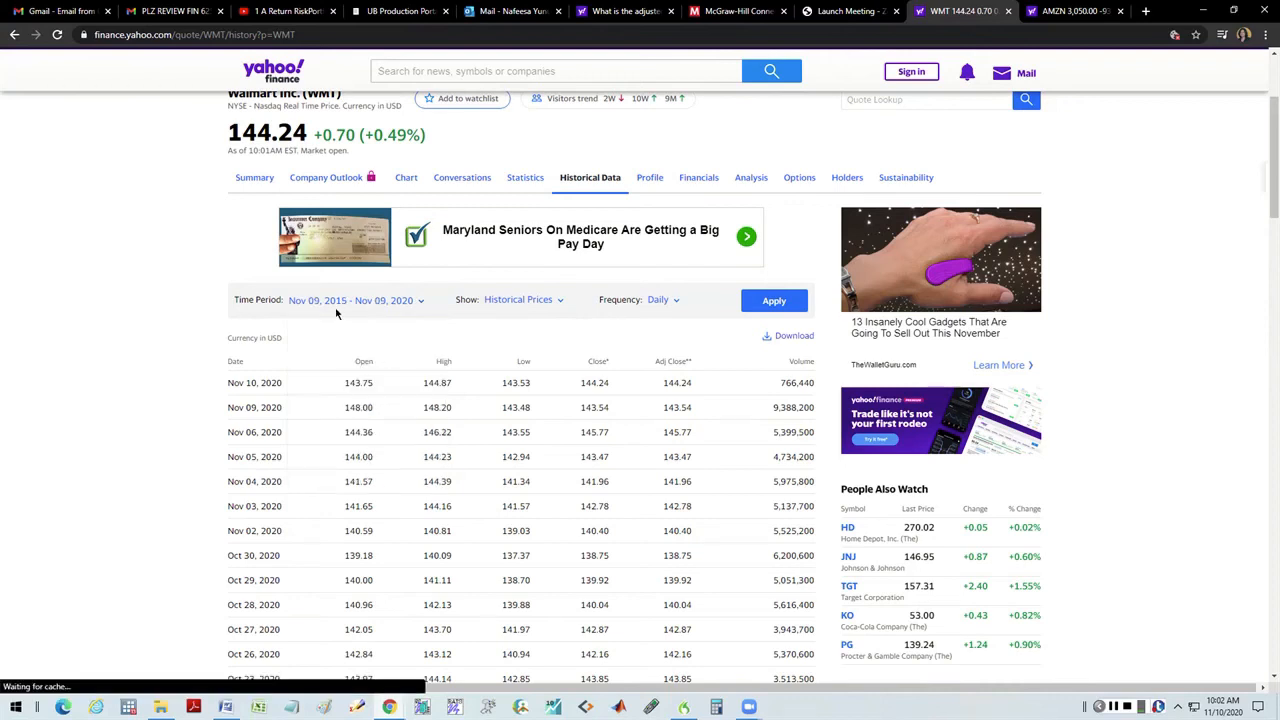
Step: Set the start date of Walmart's historical data period to 11/10/2014, keeping 11/10/2020 as the end date
click(421, 304)
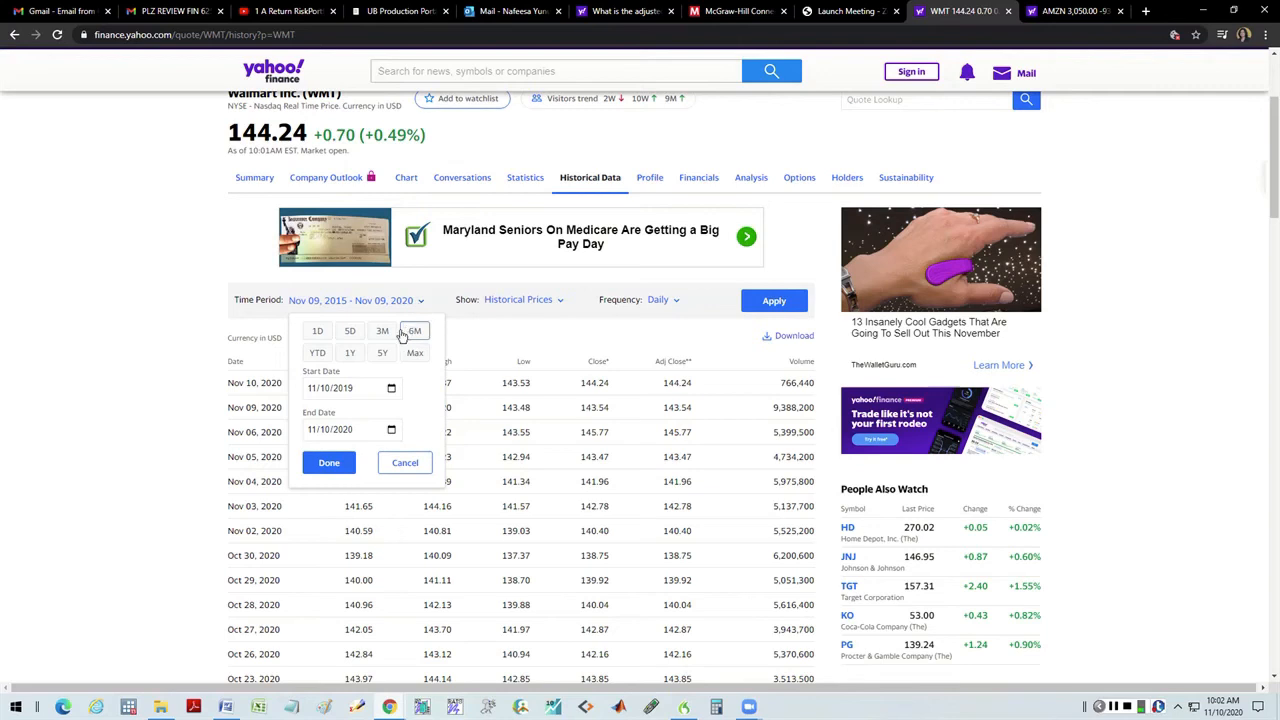
click(392, 389)
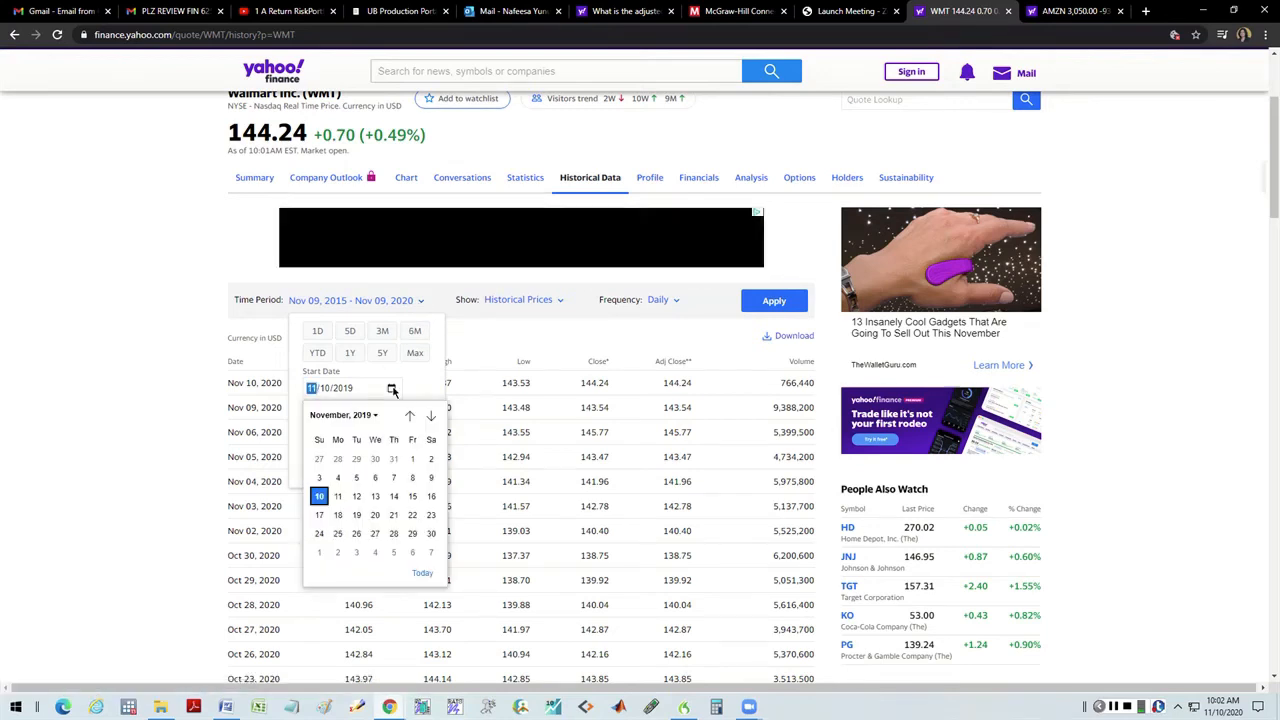
click(392, 389)
click(392, 389)
click(392, 389)
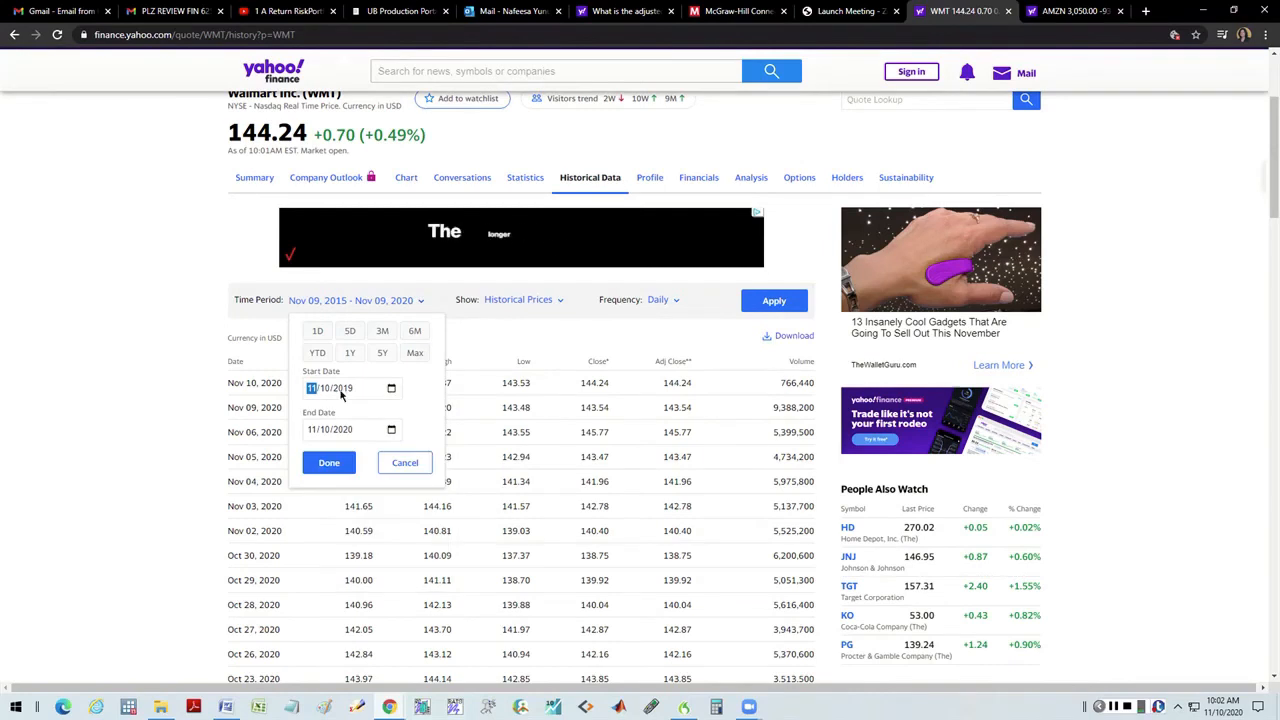
click(350, 389)
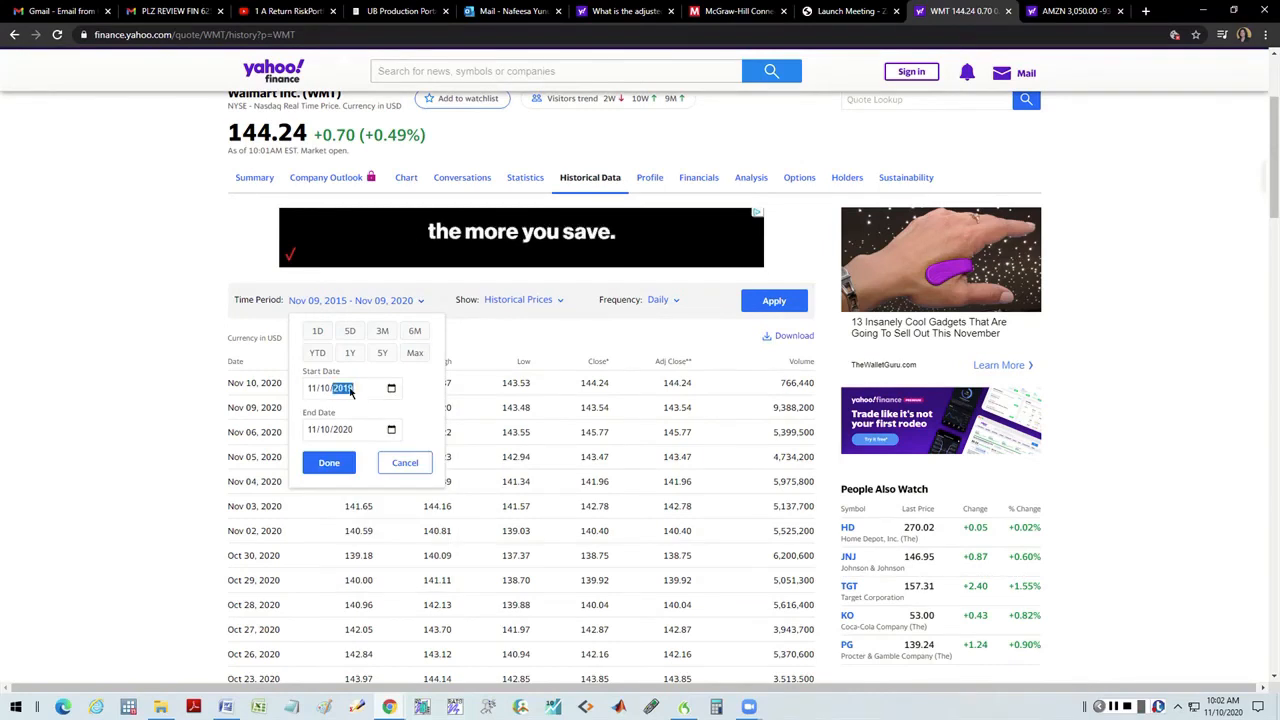
text(2014)
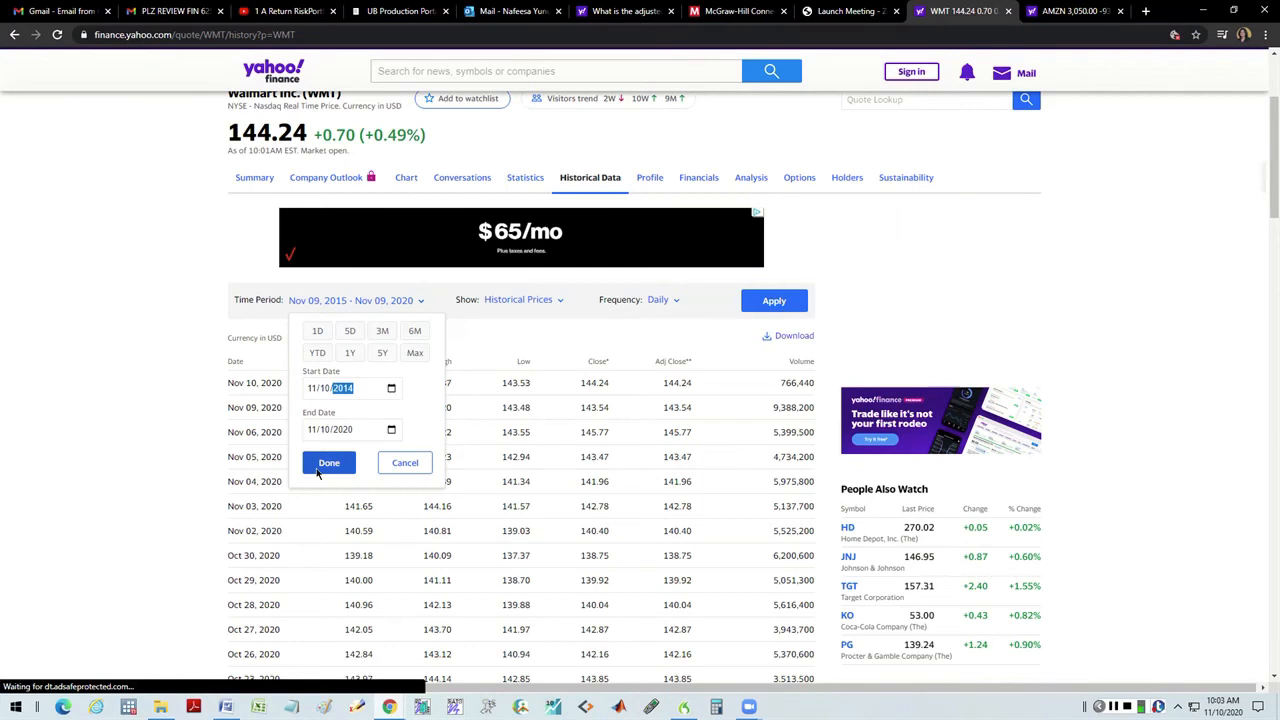
click(328, 463)
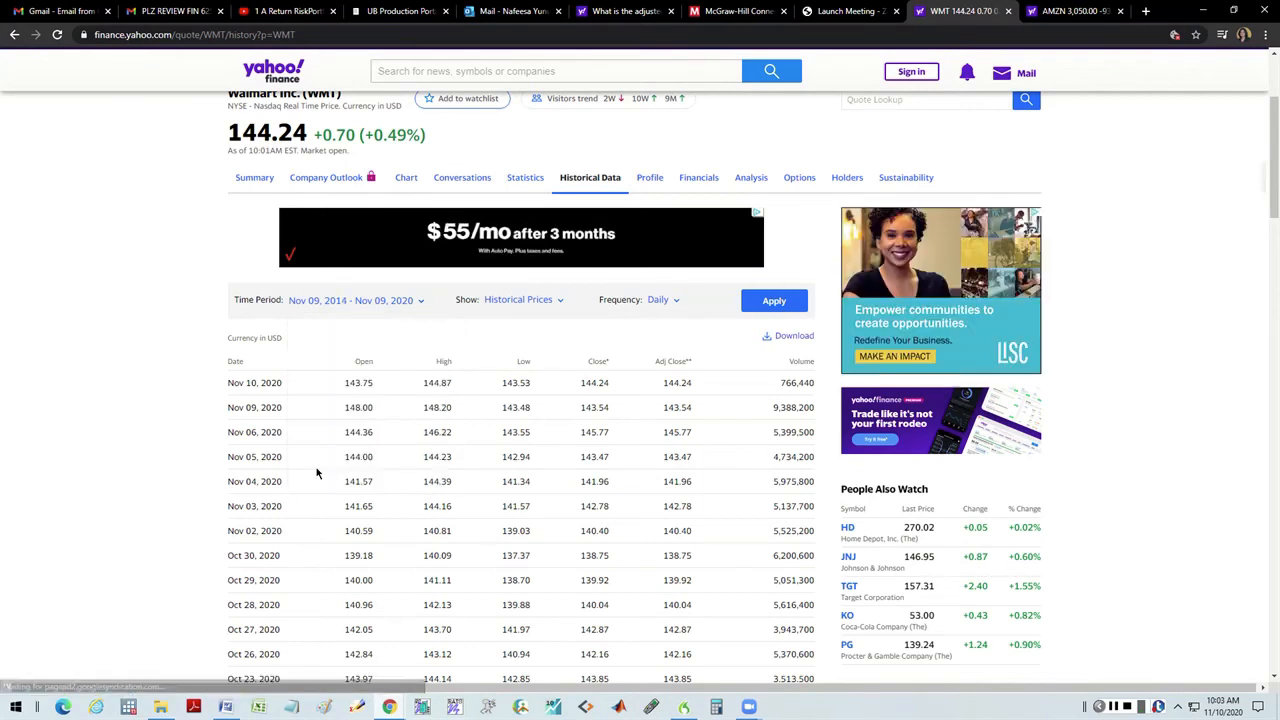
Step: Recheck Walmart's time period and set the frequency of its historical data to Monthly
click(420, 302)
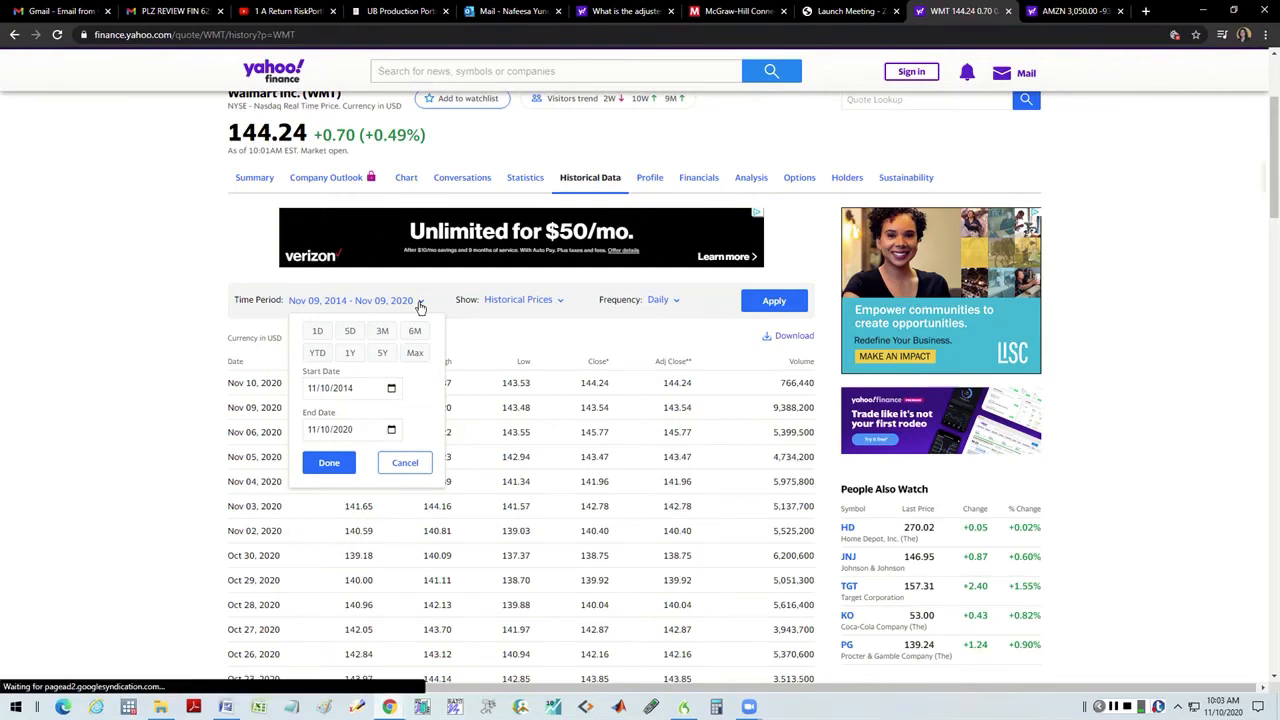
click(508, 325)
click(678, 302)
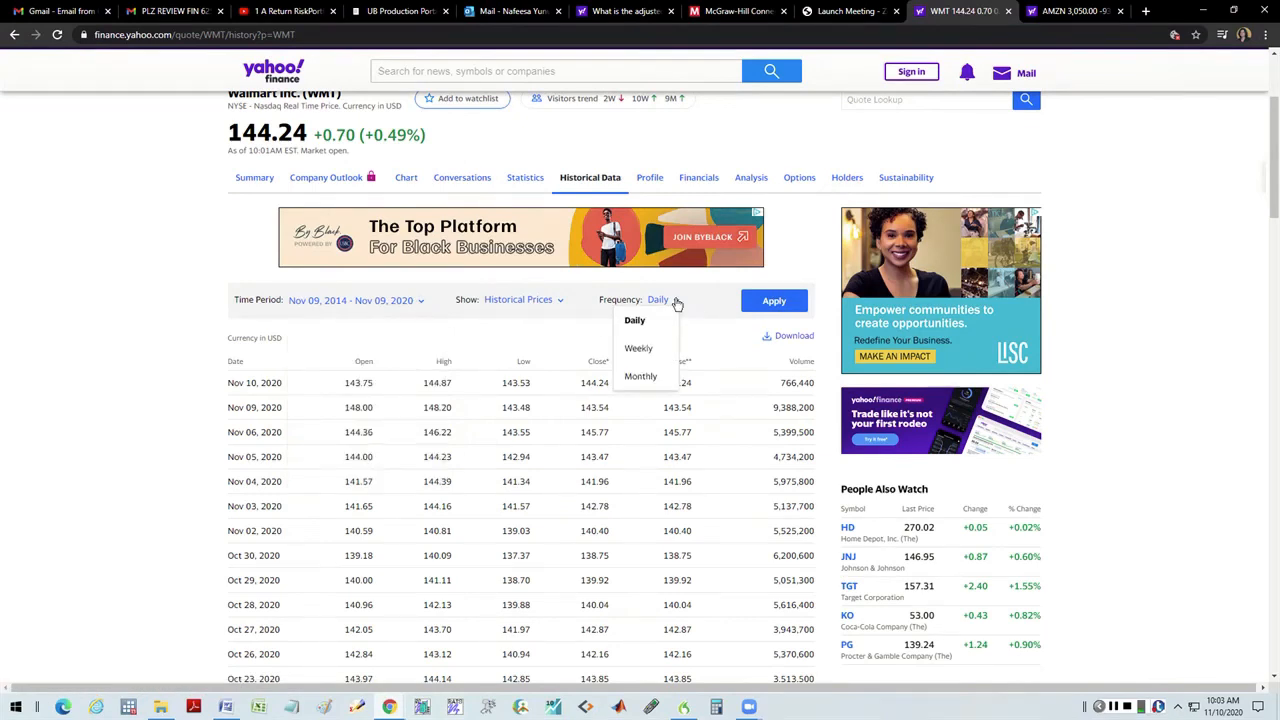
click(641, 377)
Step: On Amazon's Historical Data page, set the start date of the time period to 11/10/2014
click(1050, 16)
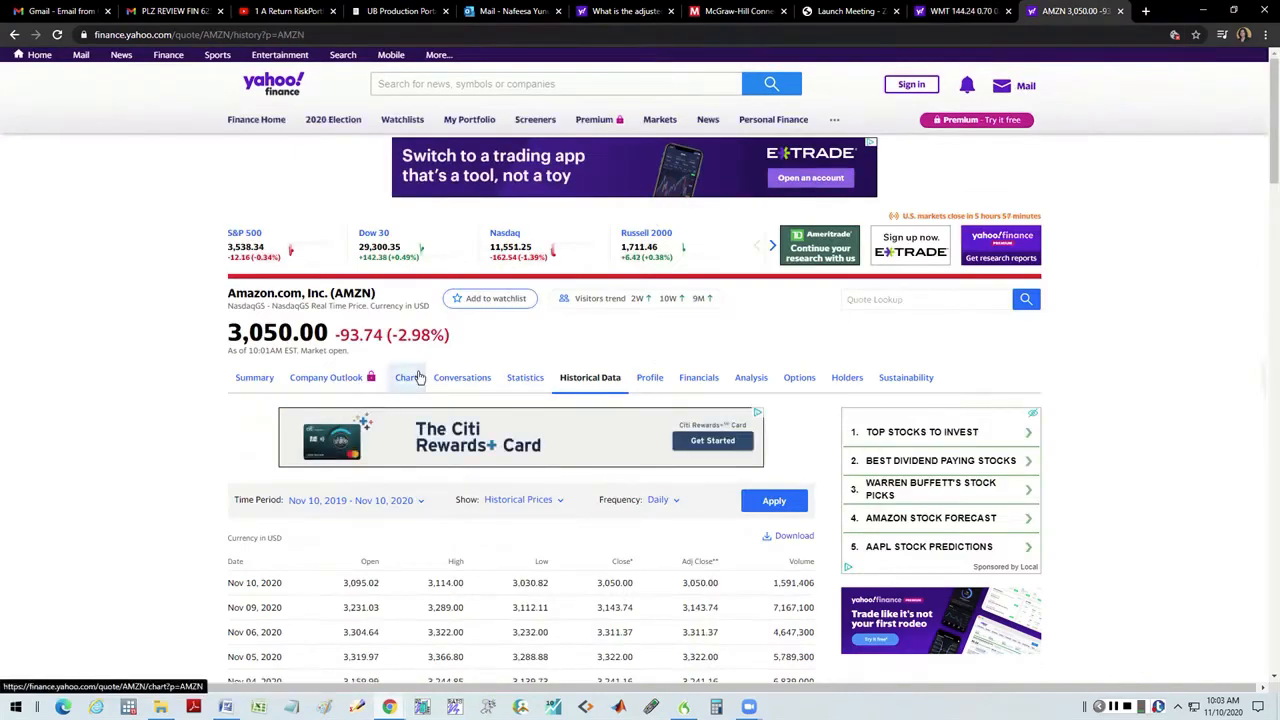
click(389, 436)
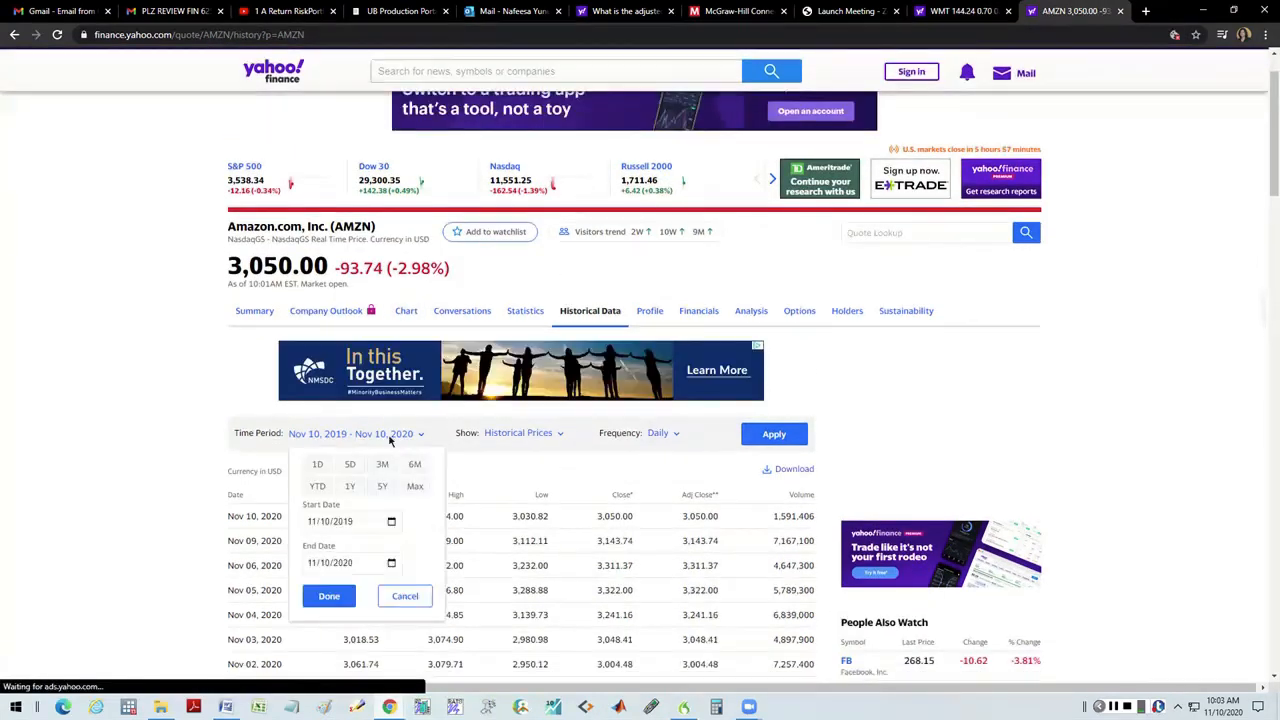
click(345, 522)
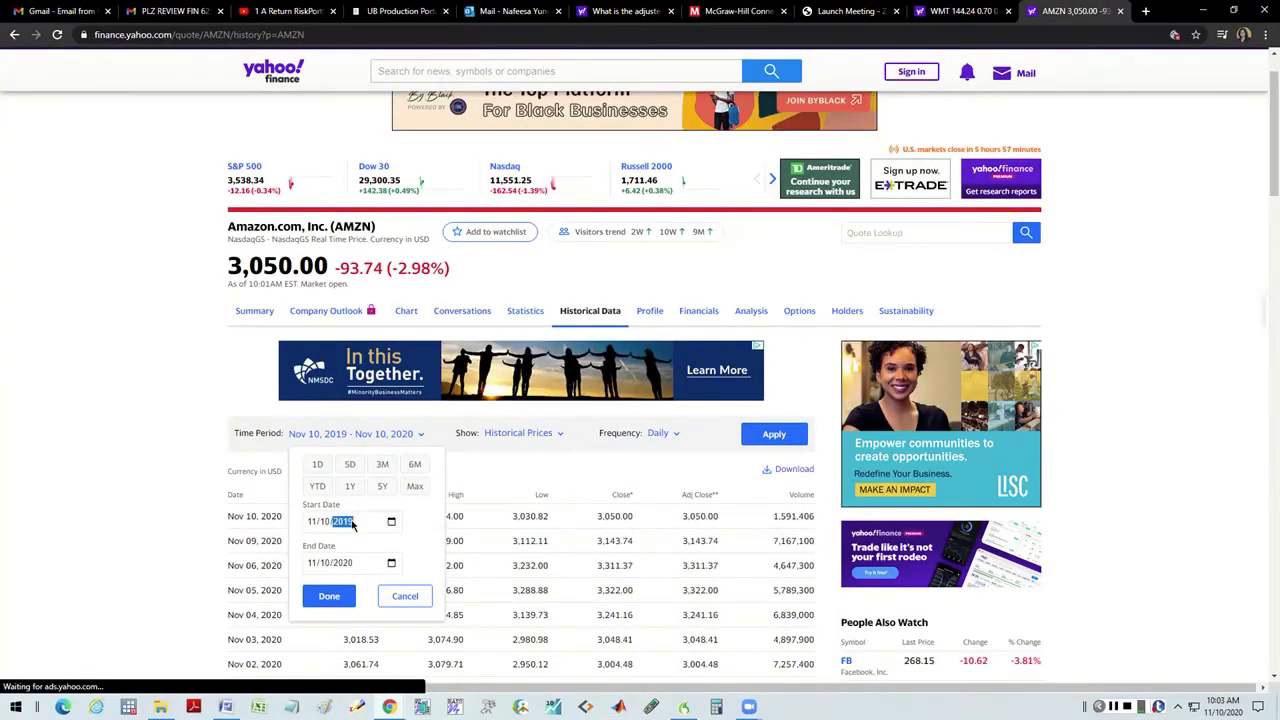
text(2014)
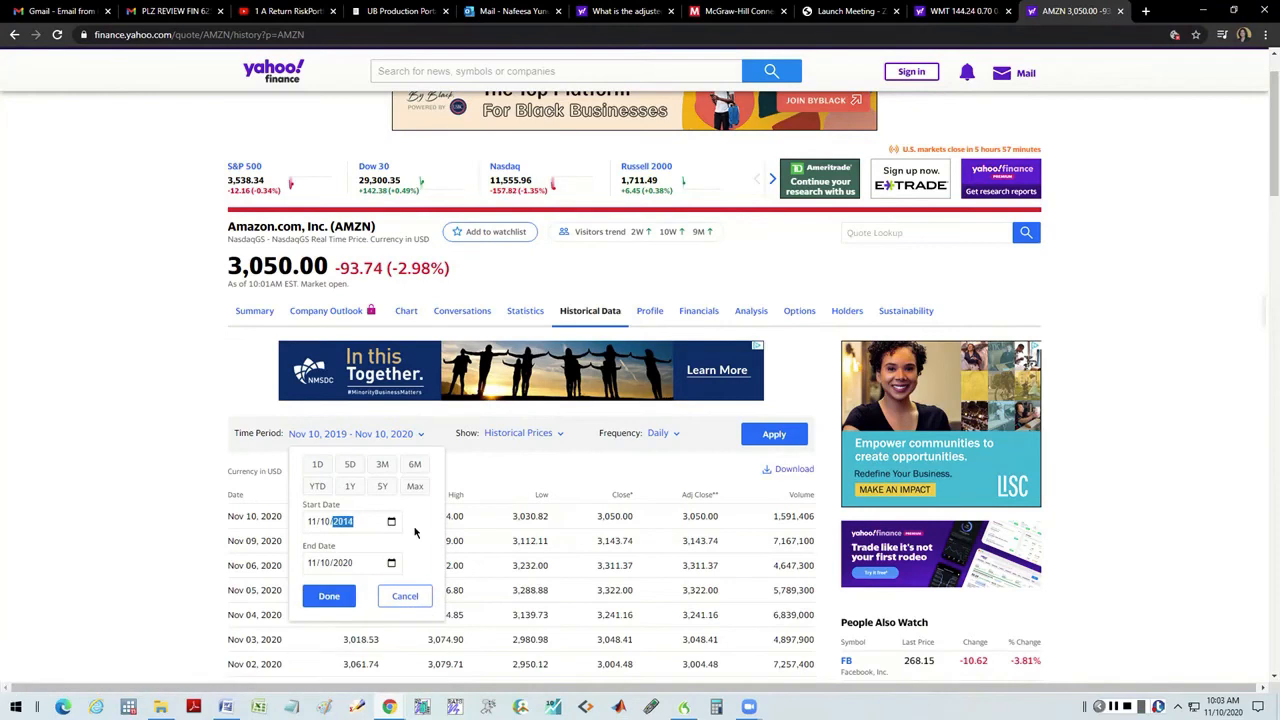
click(327, 597)
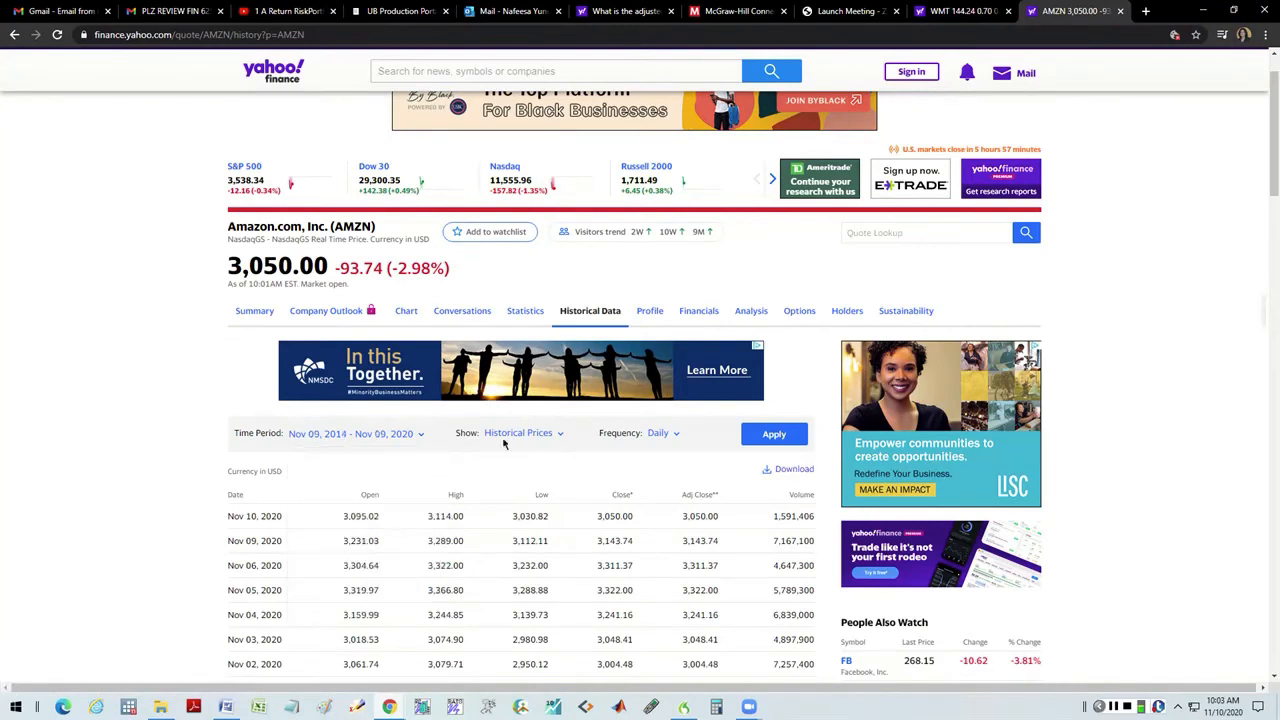
Step: Set Amazon's data frequency to Monthly, and apply the chosen settings on both the Amazon and the Walmart pages
click(664, 433)
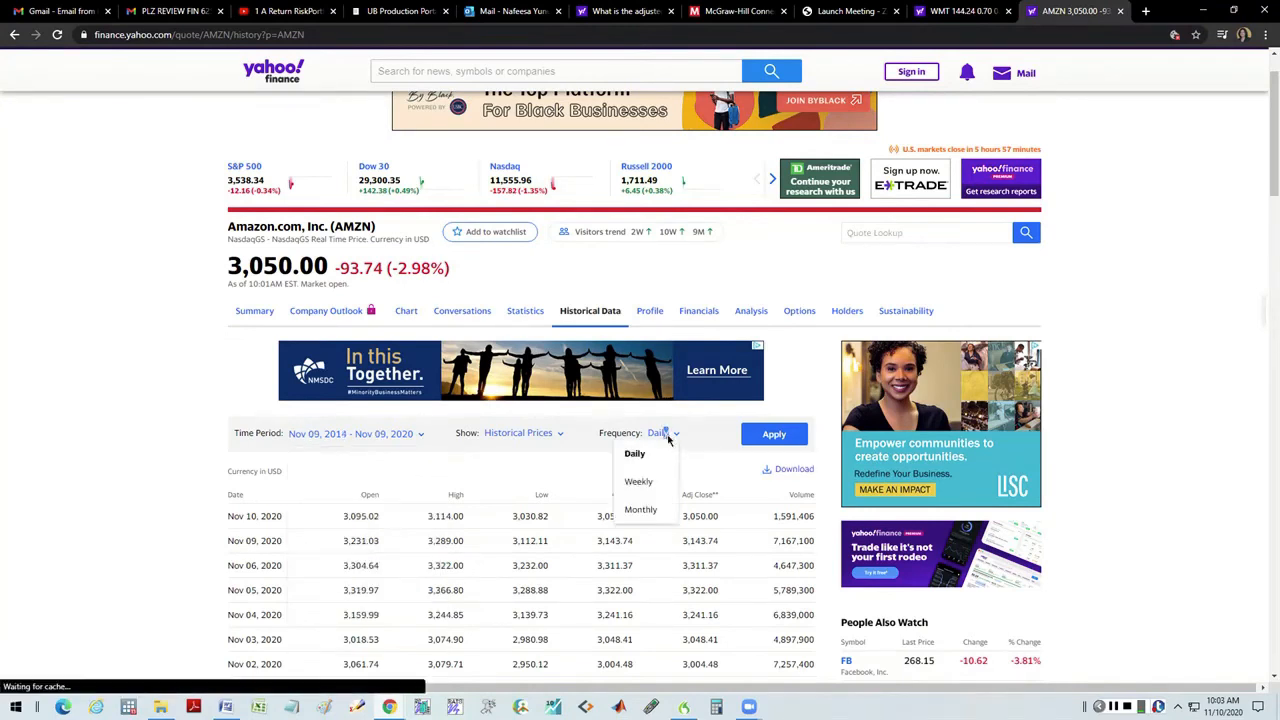
click(643, 514)
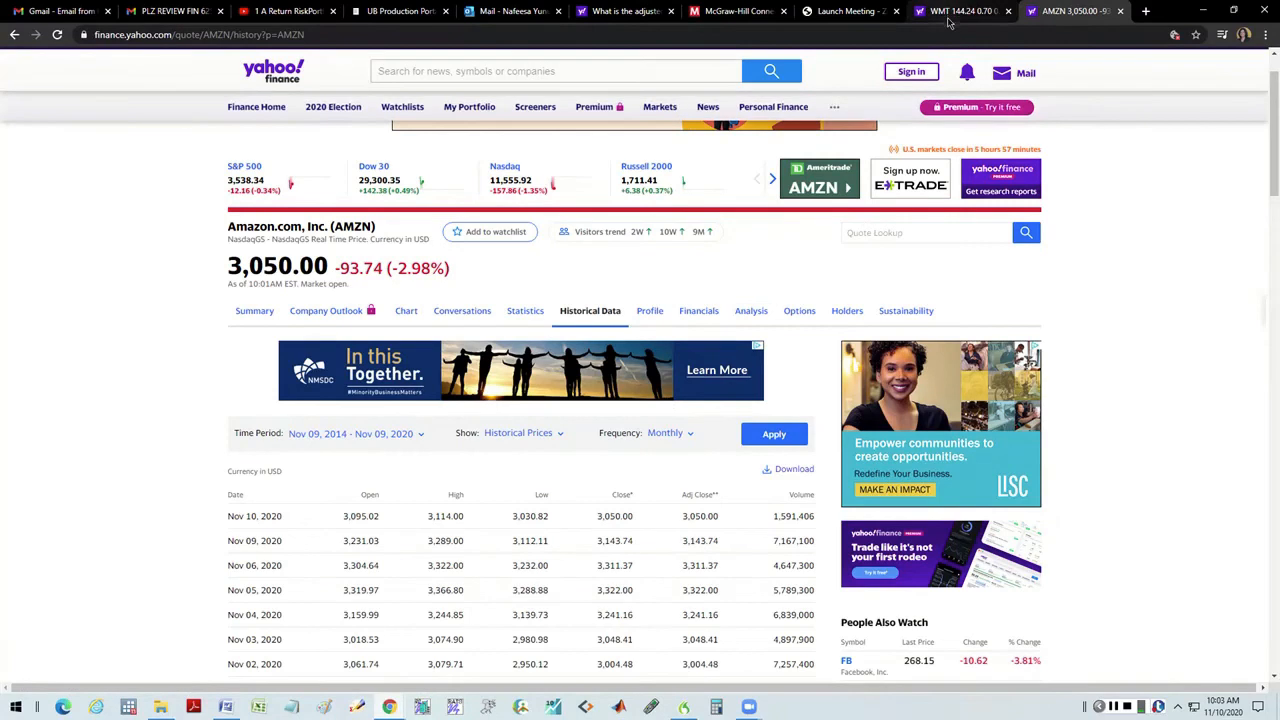
click(778, 446)
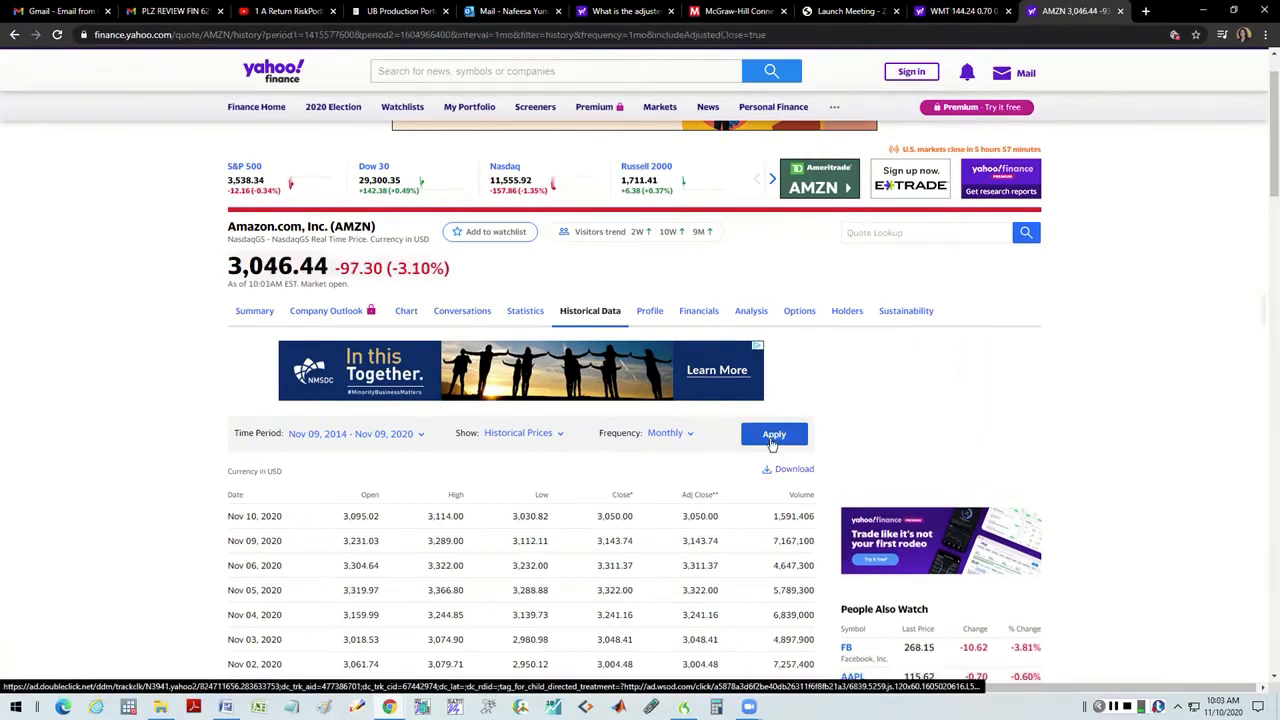
key(ctrl+shift+Tab)
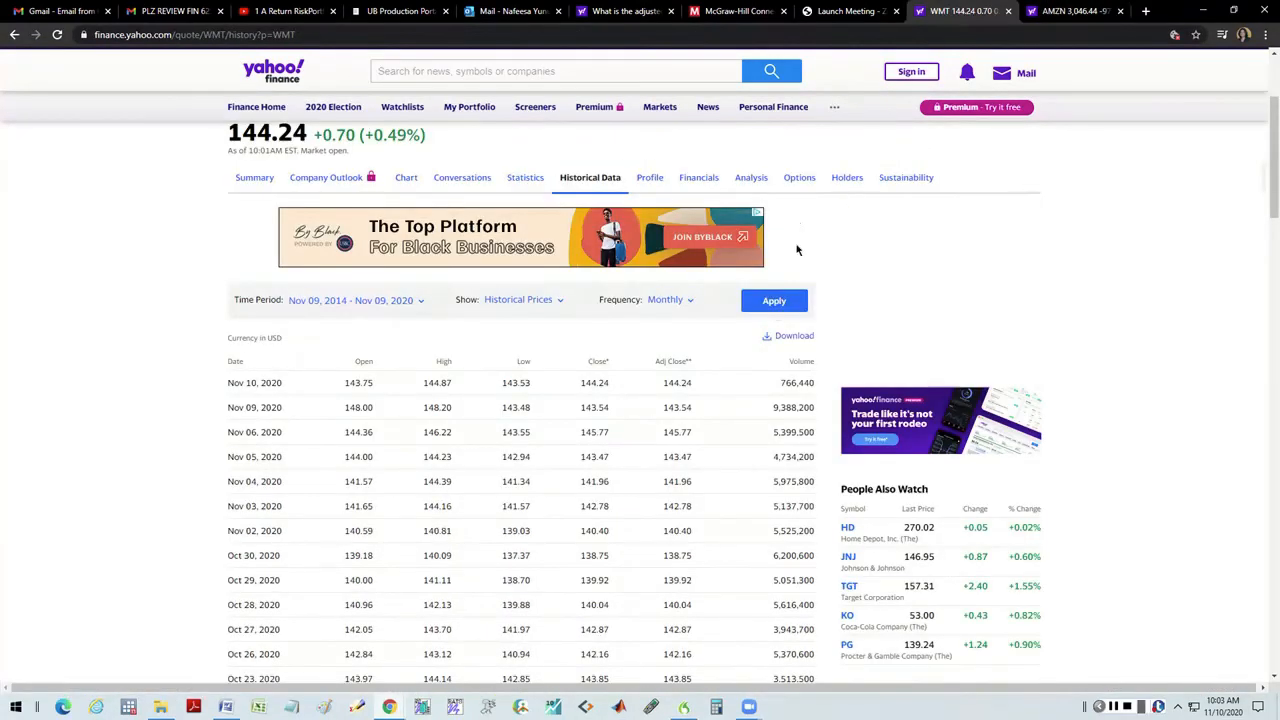
click(776, 310)
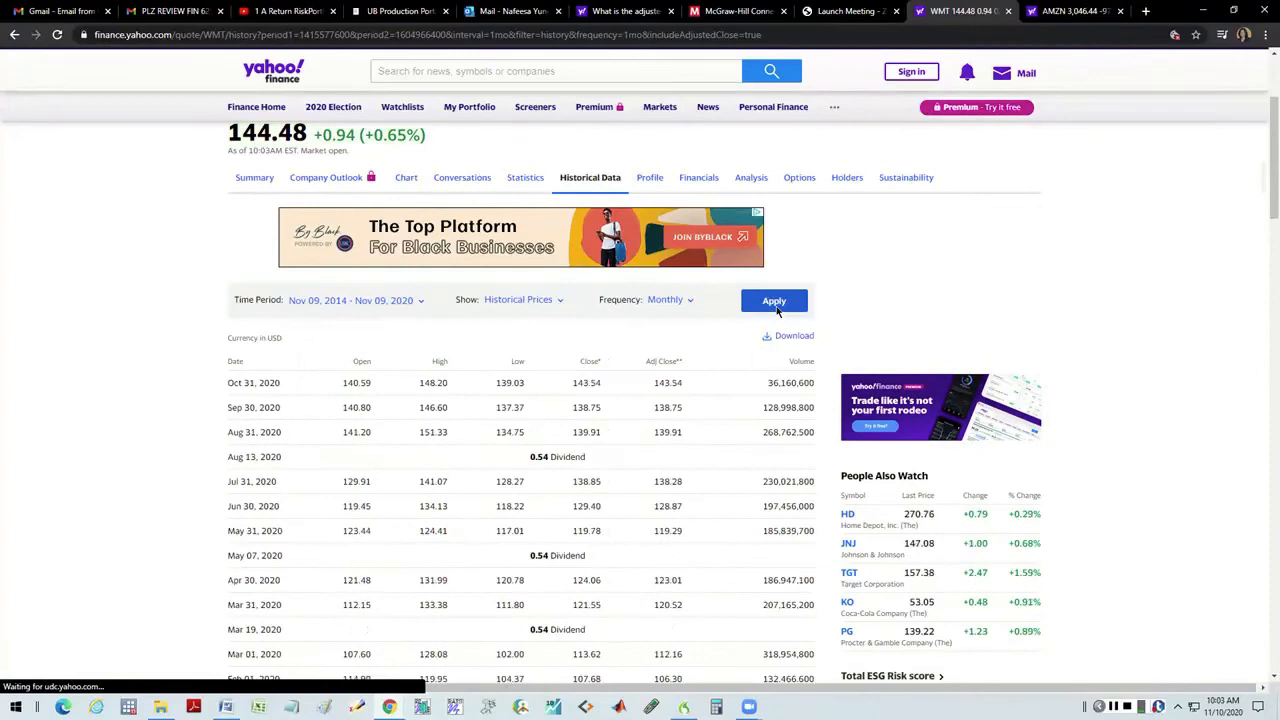
Step: Recheck the Yahoo Finance download instructions in the Word document and return to Walmart's page in Chrome
click(228, 708)
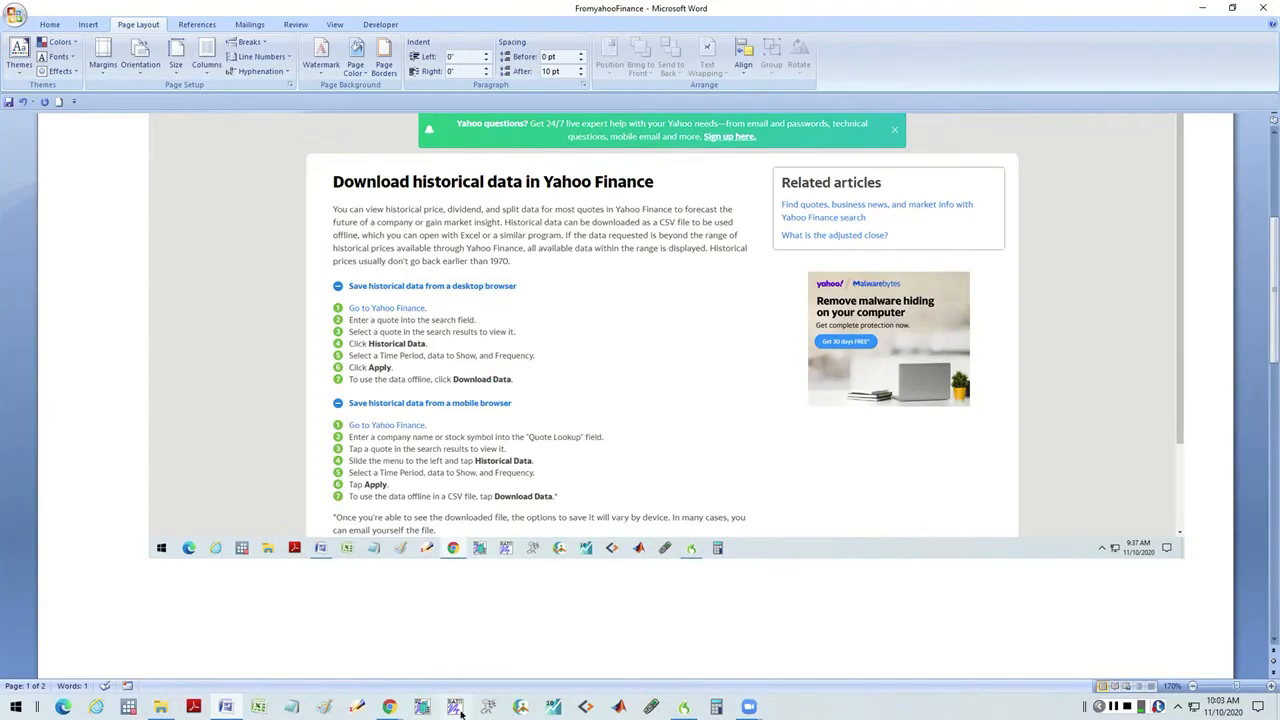
mouse_move(390, 708)
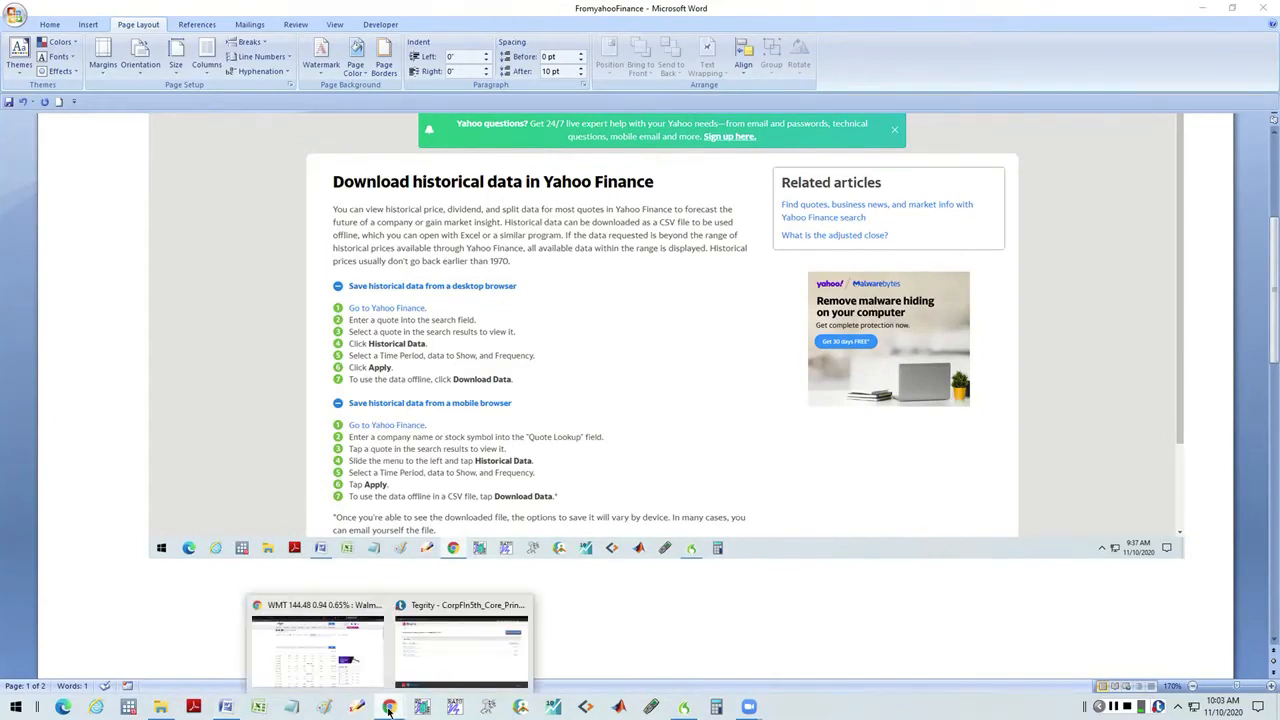
click(317, 650)
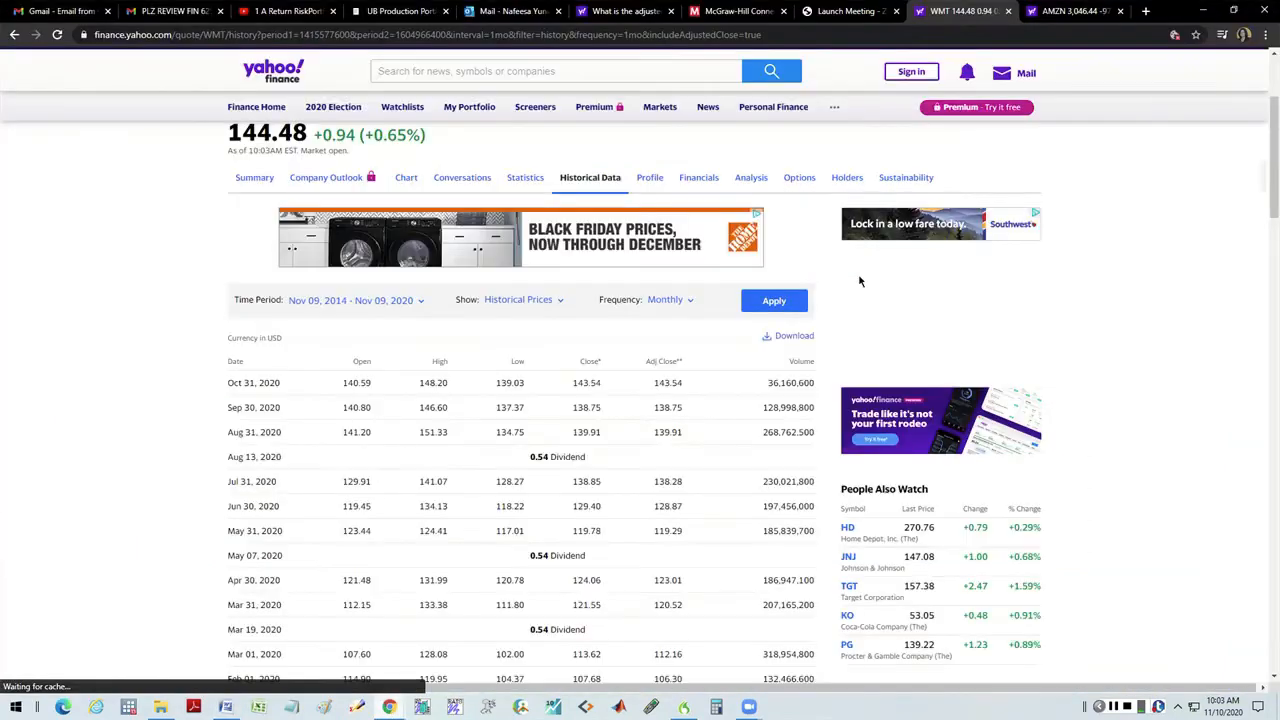
Step: Download the historical price data for Walmart and for Amazon as CSV files
click(787, 338)
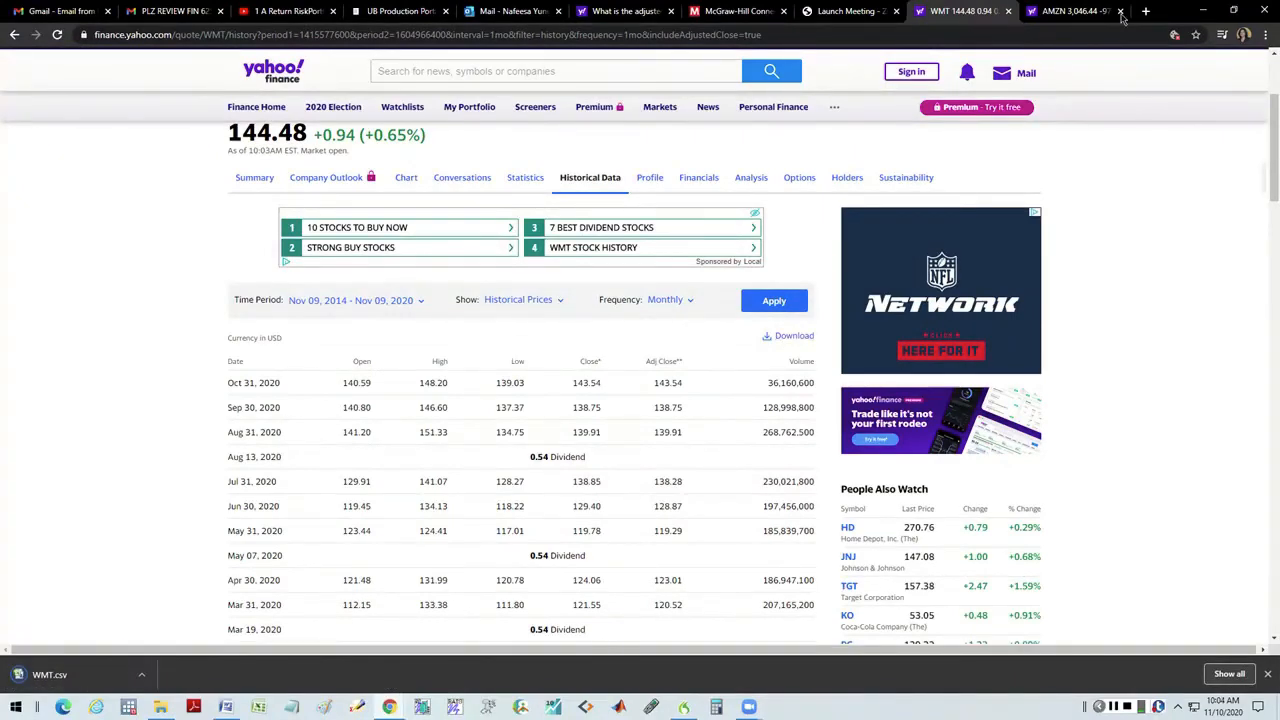
click(1090, 18)
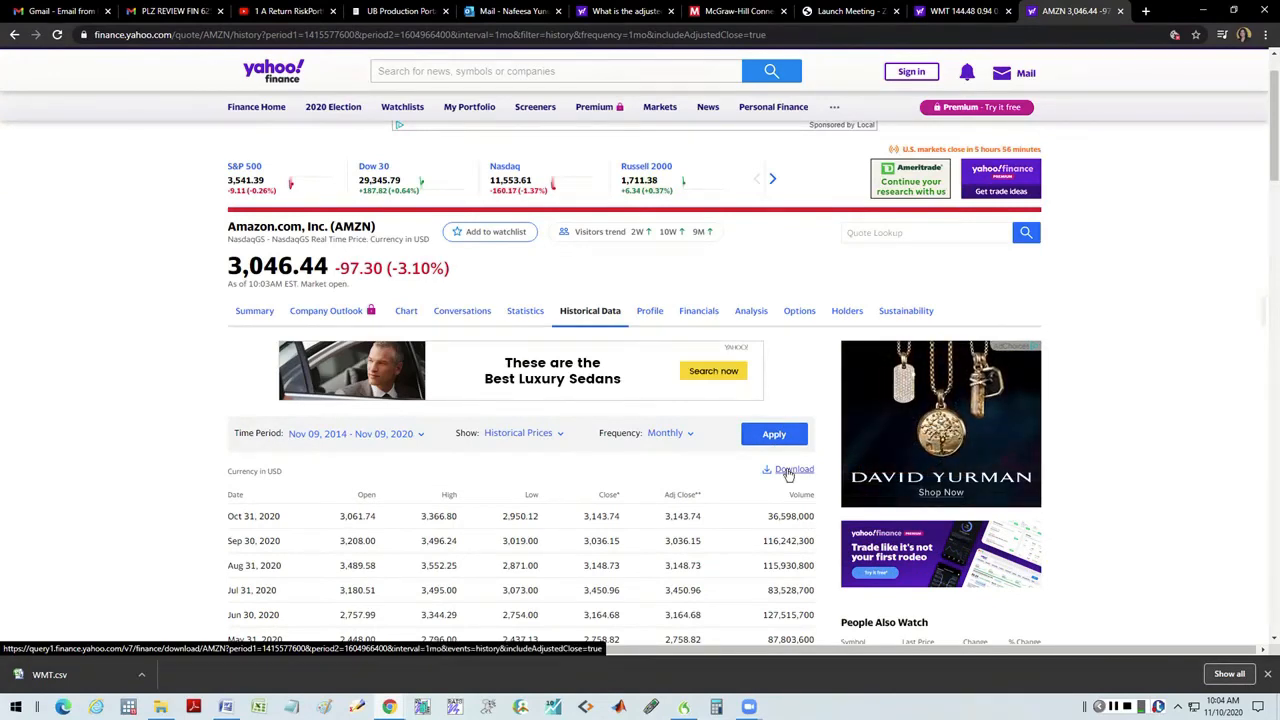
click(787, 471)
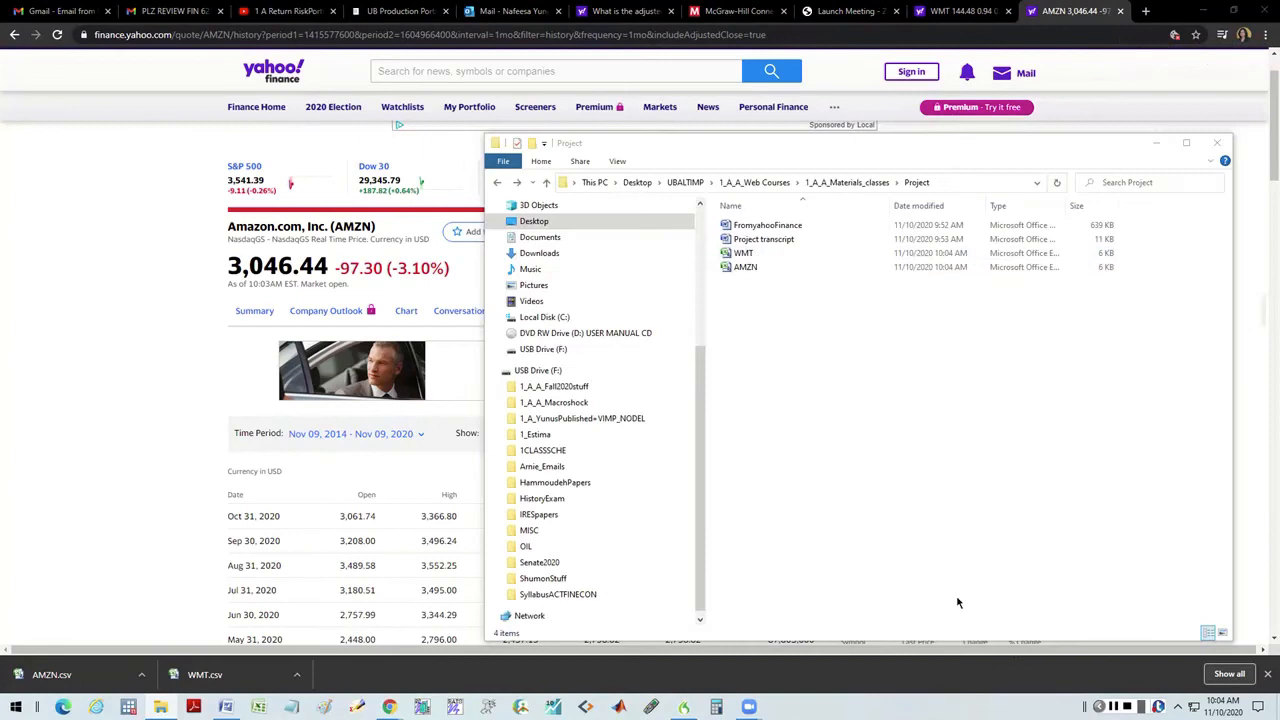
Step: Open the WMT file from the Project folder in Excel and auto-fit the Date, Open, Close and Volume columns
double_click(743, 253)
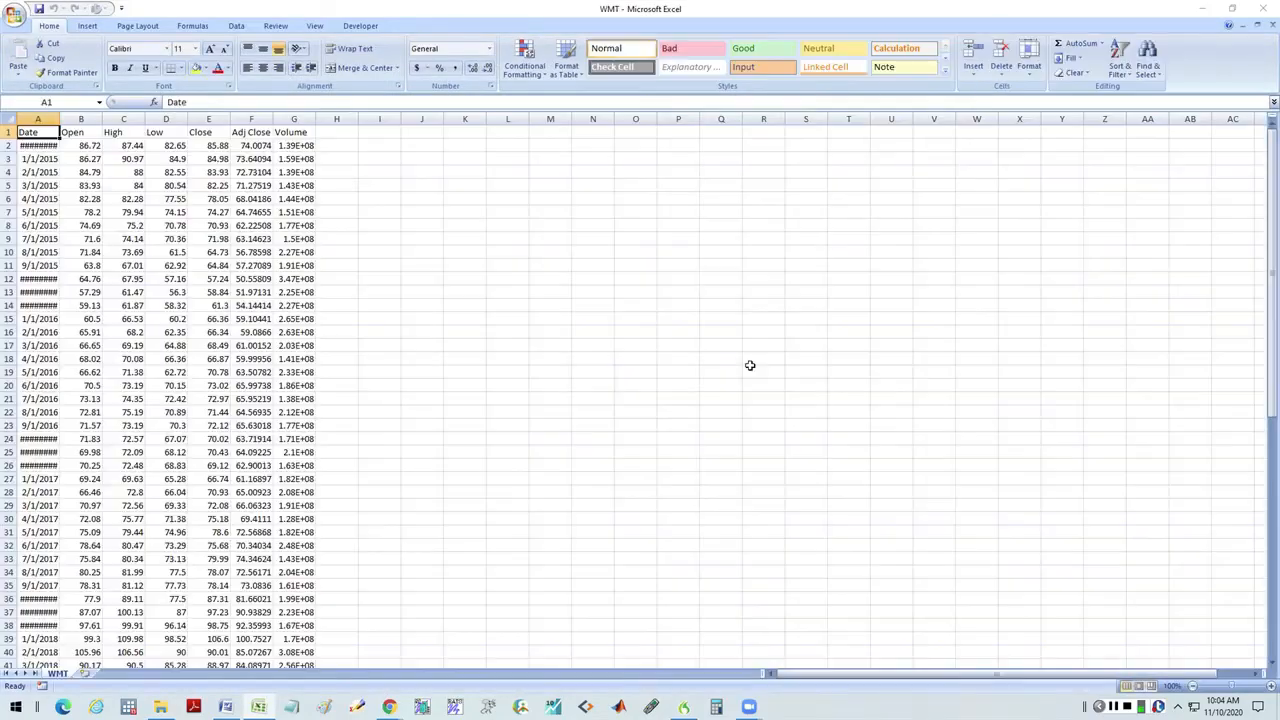
double_click(61, 118)
double_click(104, 118)
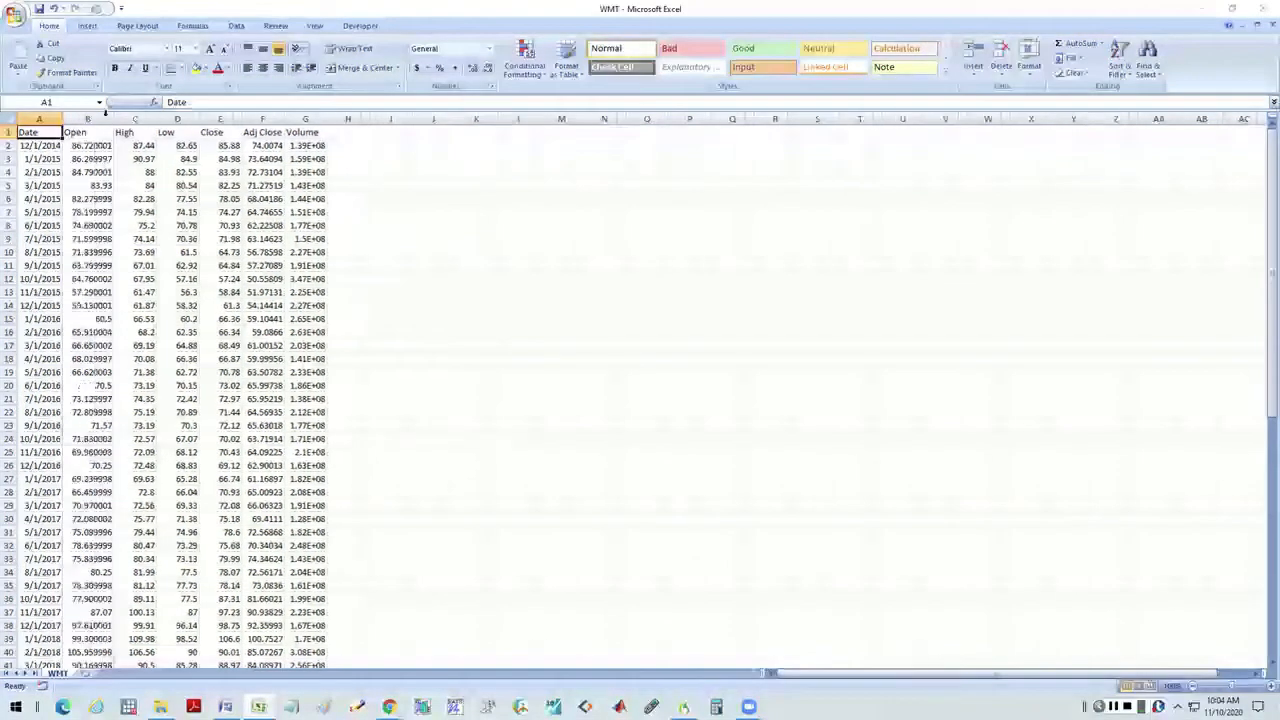
double_click(242, 118)
double_click(338, 118)
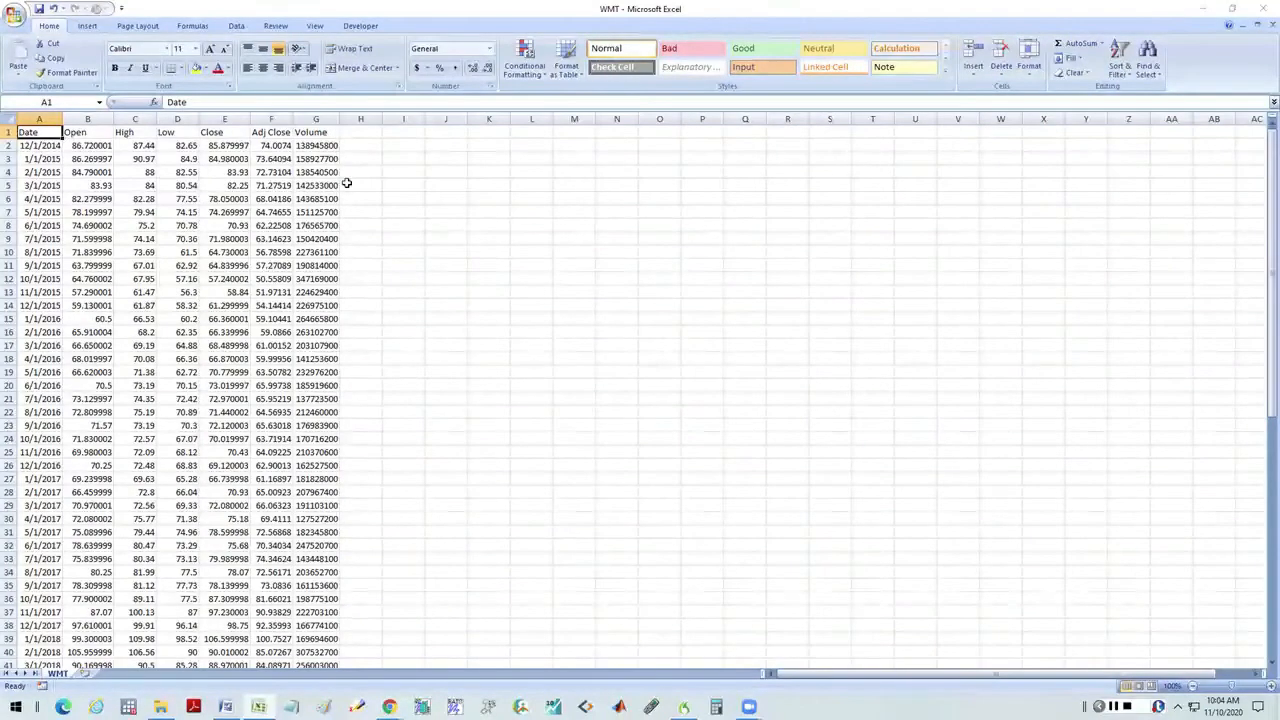
Step: Save the Walmart data in the Project folder as an Excel Workbook named WMT
click(15, 18)
click(40, 131)
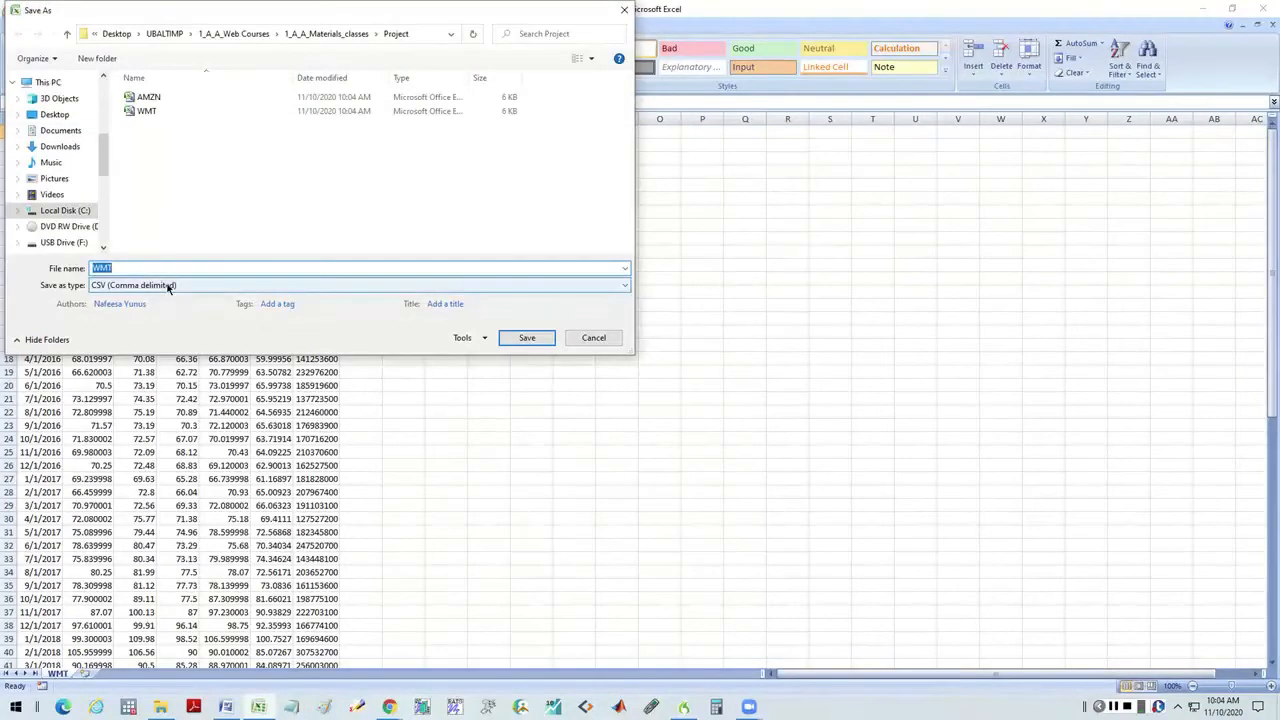
click(168, 286)
click(150, 298)
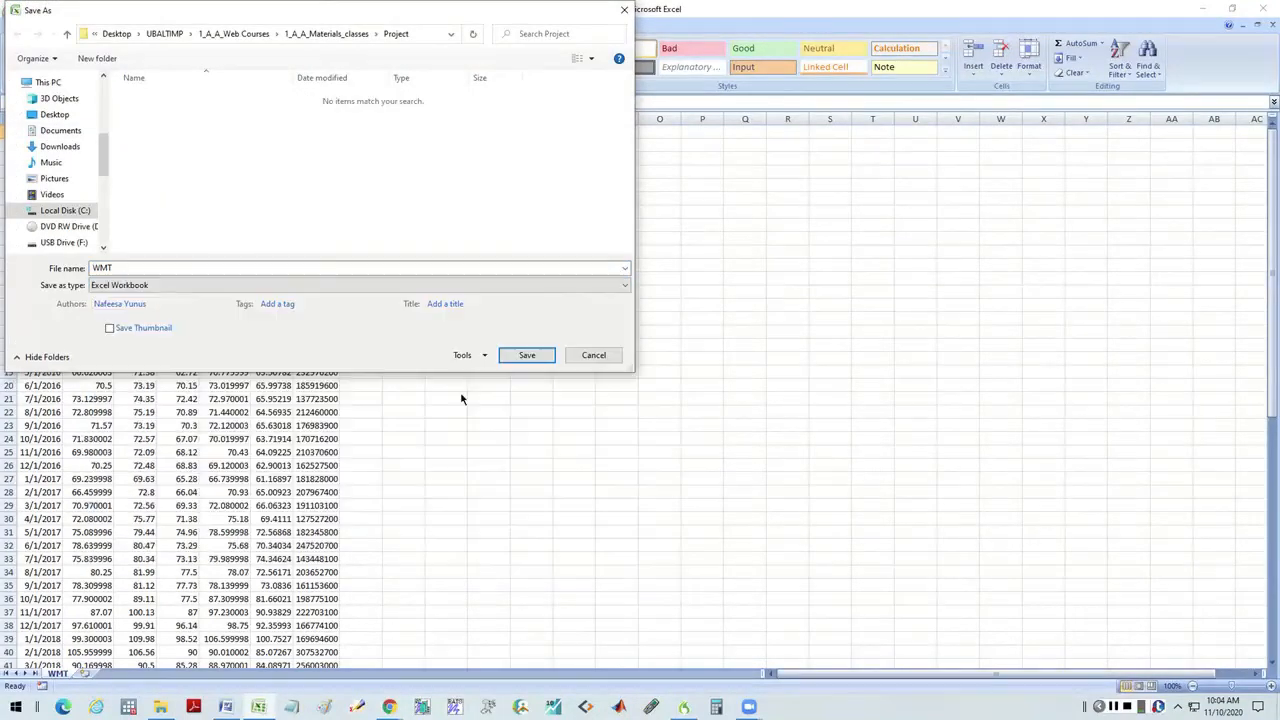
click(529, 360)
Step: Open the AMZN file from the Project folder in Excel and auto-fit its Date column
click(162, 708)
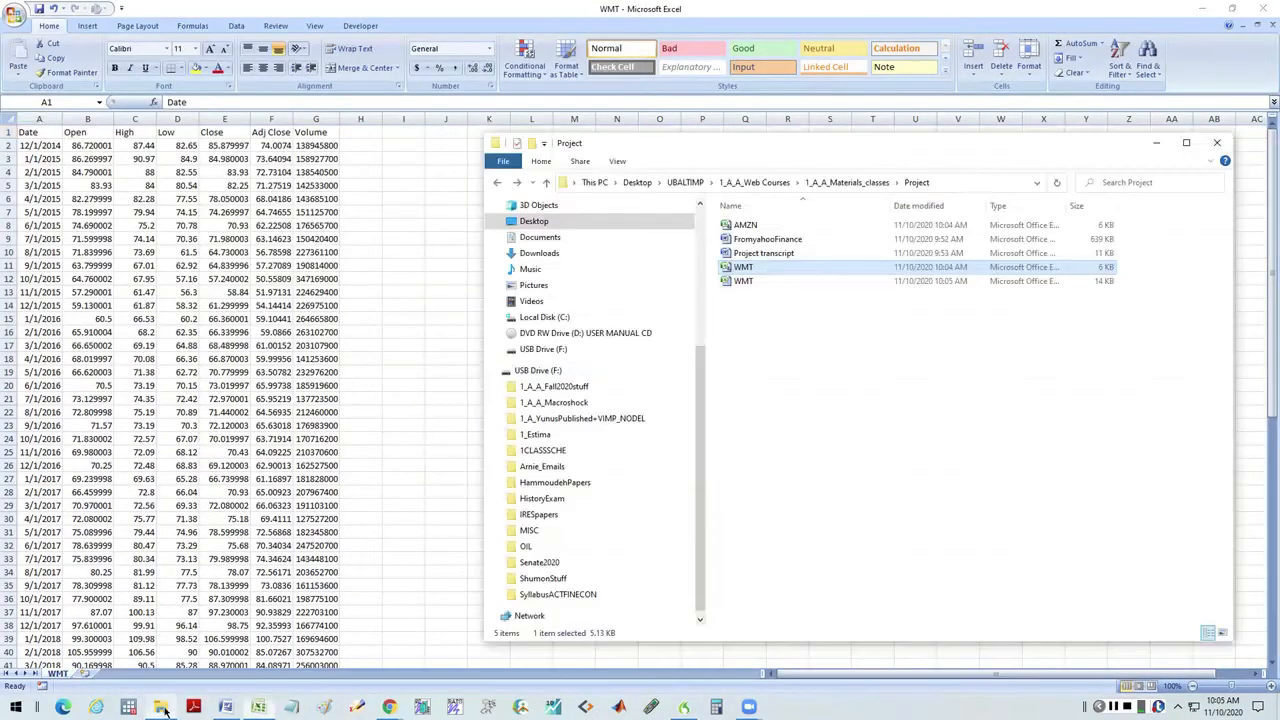
double_click(763, 224)
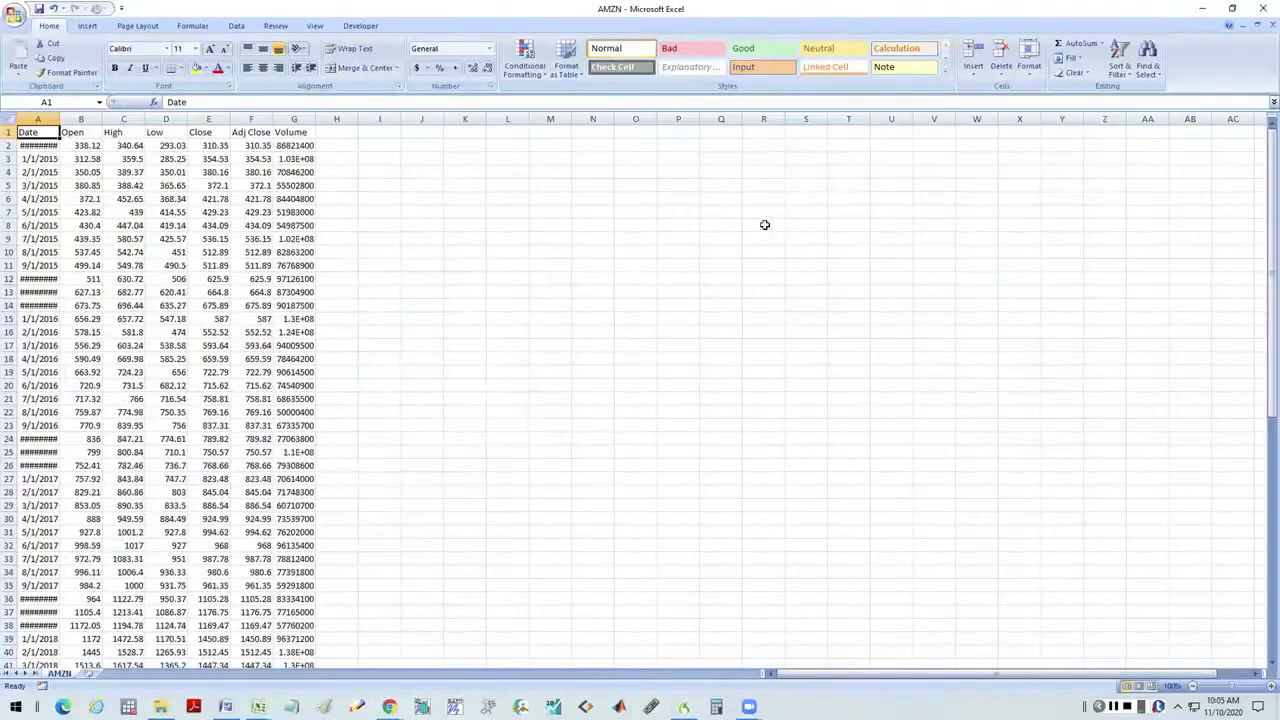
double_click(59, 119)
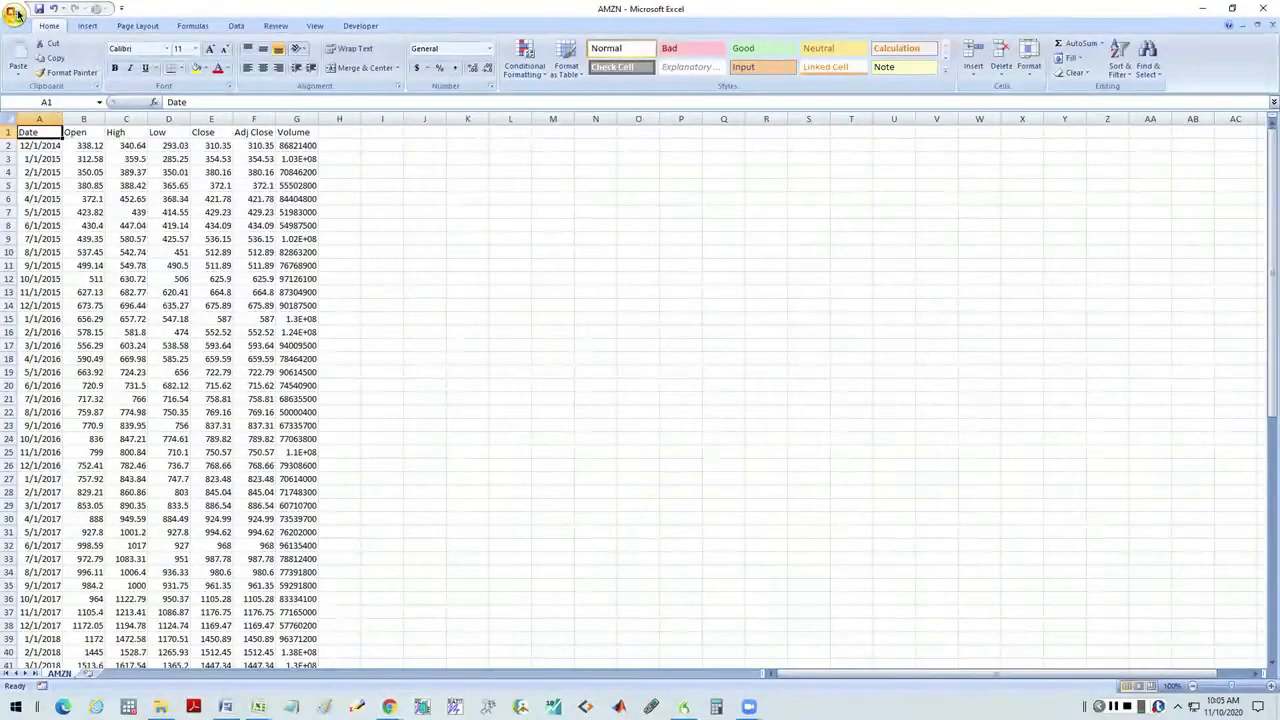
Step: Save the Amazon data in the Project folder as an Excel Workbook named AMZN
click(16, 14)
click(40, 134)
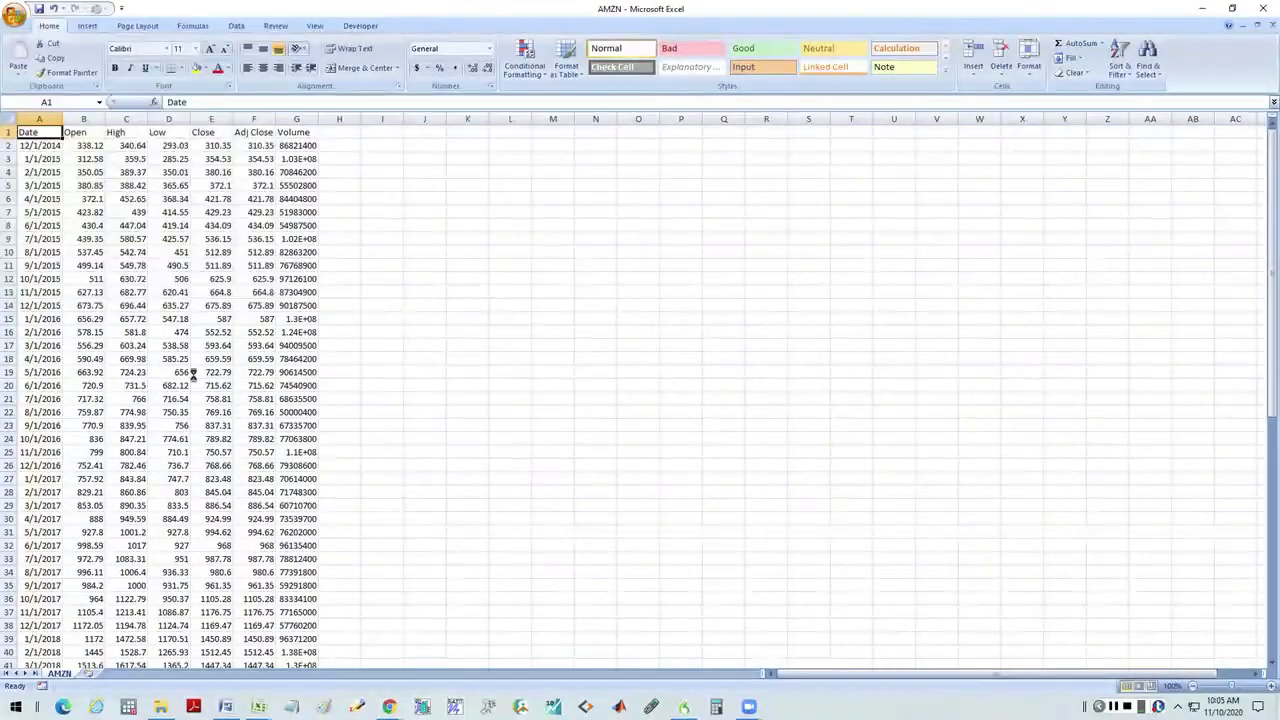
click(205, 286)
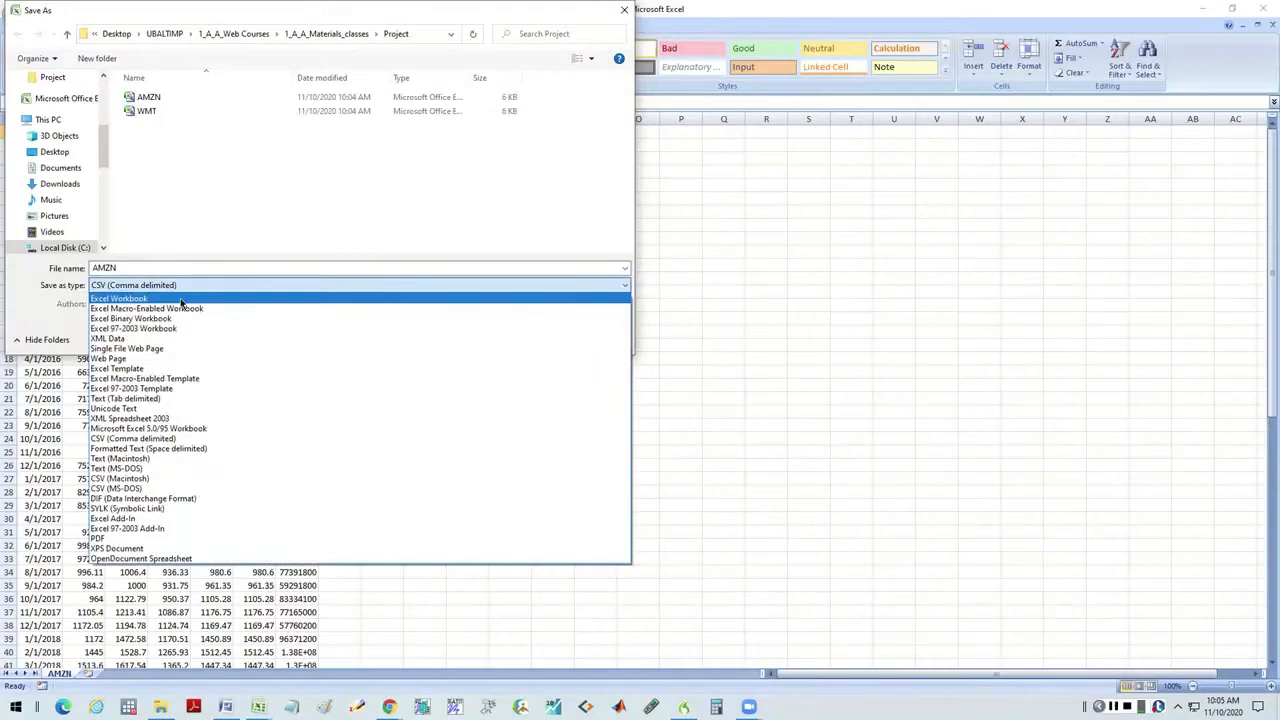
click(182, 299)
click(539, 362)
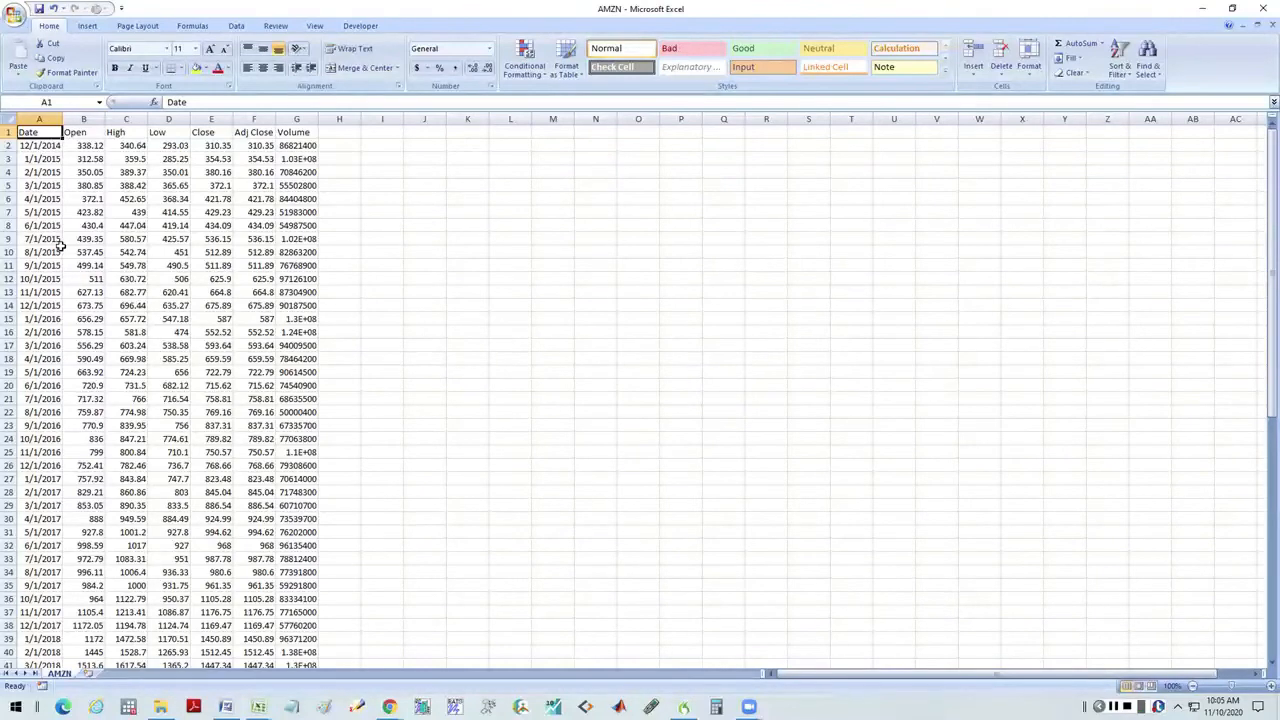
Step: Review the AMZN price rows and Yahoo's adjusted-close explanation in the Word document, and auto-fit the AMZN workbook's Date column
scroll(60, 245, down, 17)
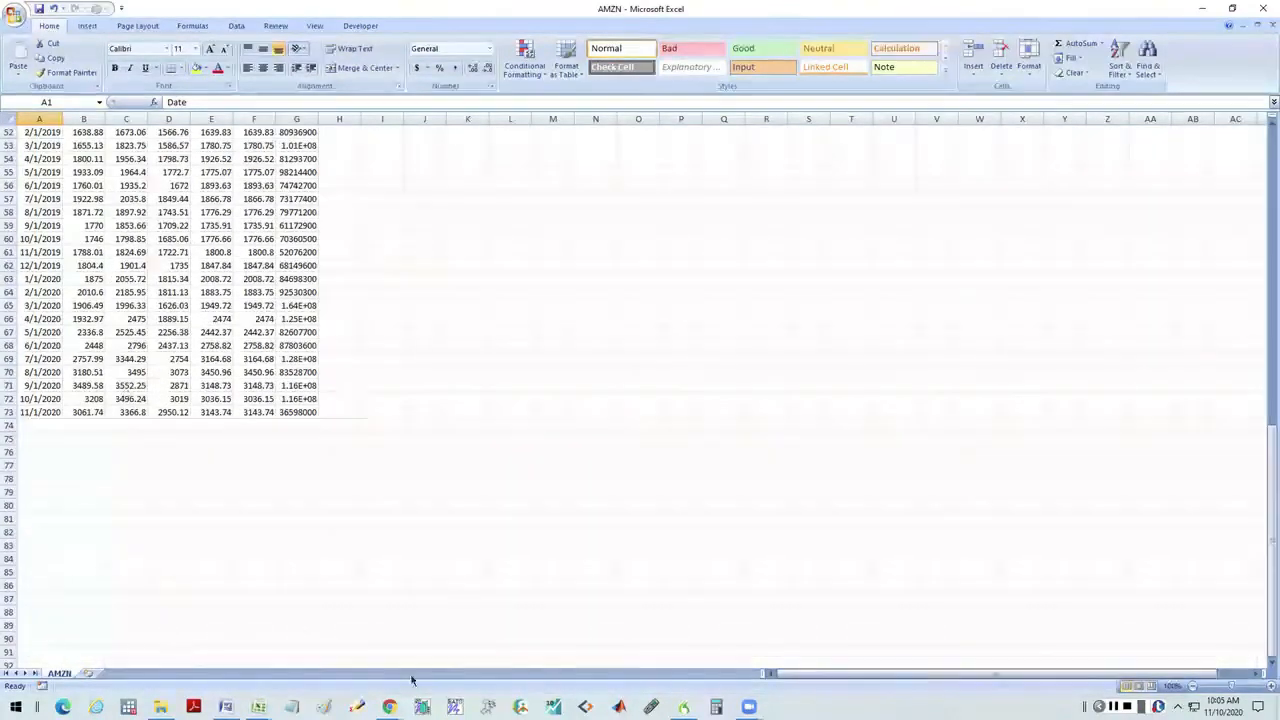
mouse_move(389, 708)
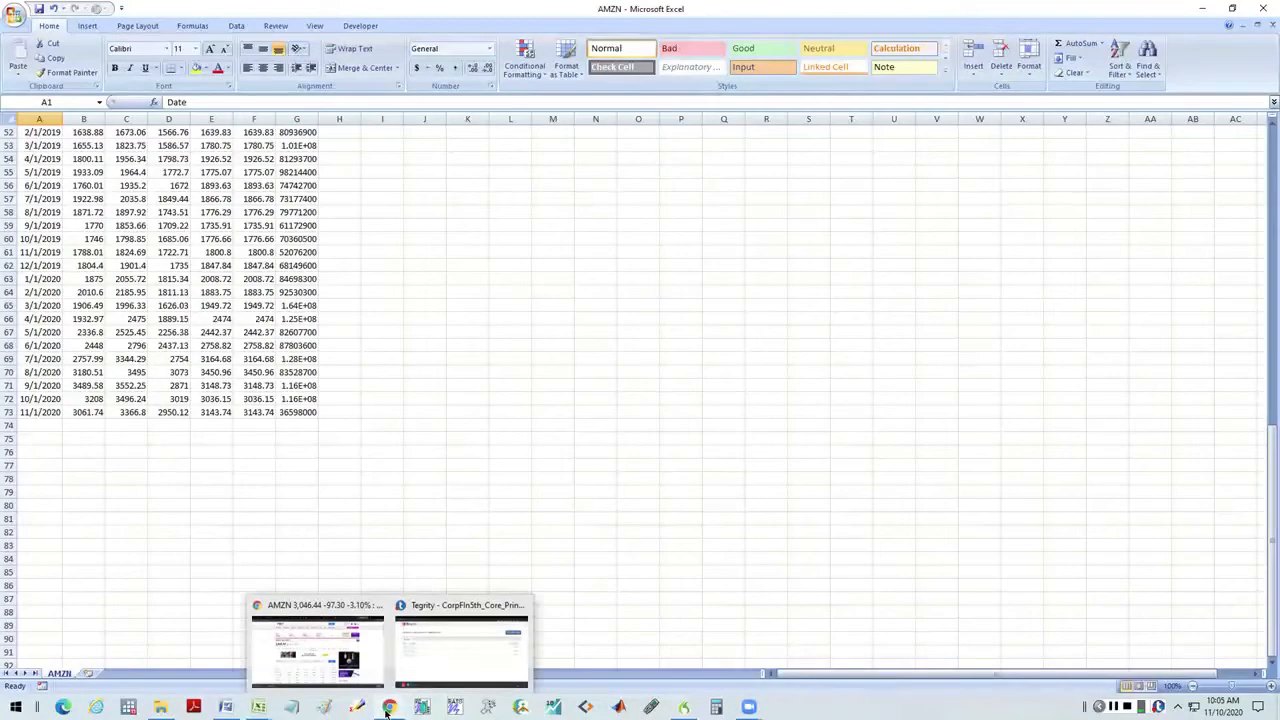
click(340, 688)
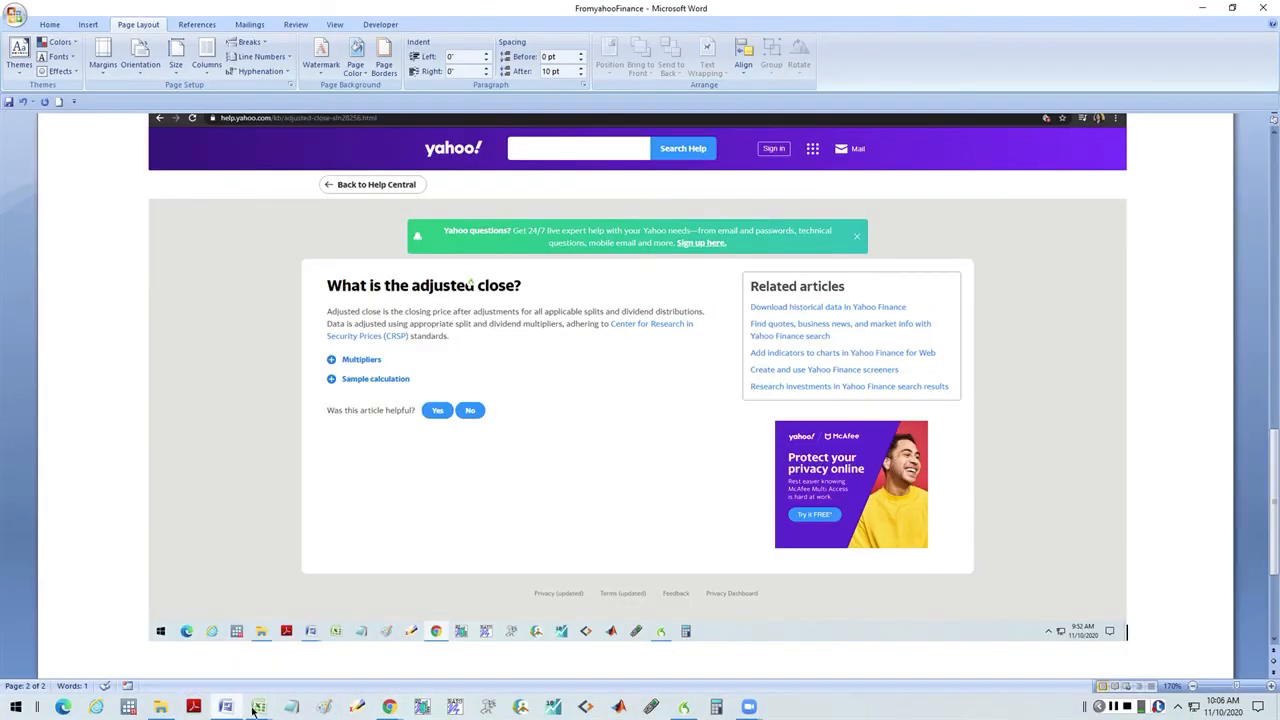
mouse_move(256, 708)
click(279, 688)
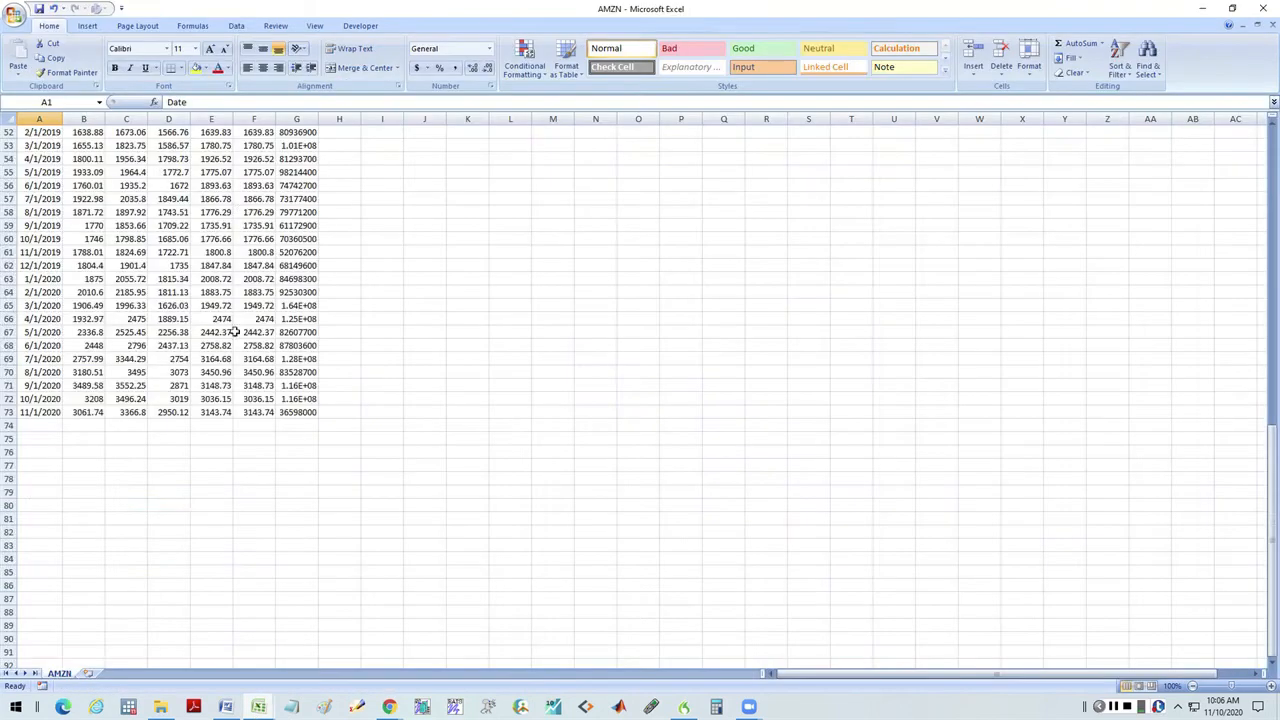
scroll(249, 366, up, 16)
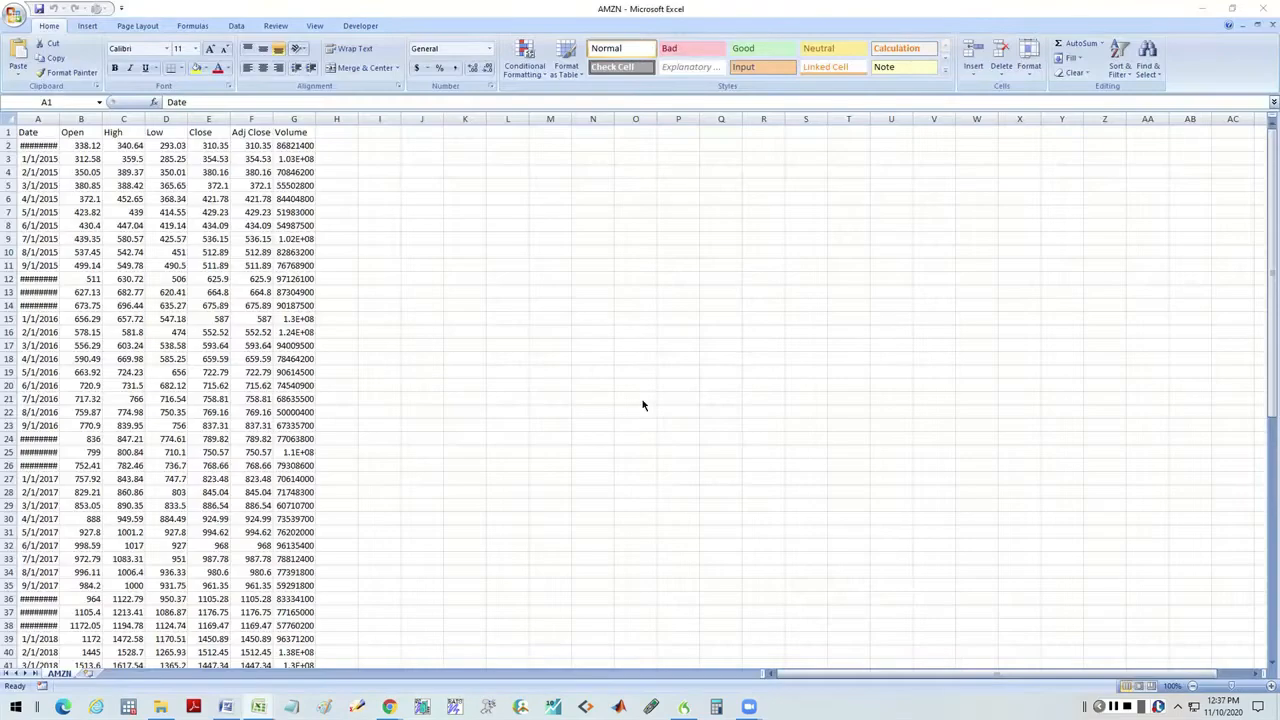
double_click(59, 119)
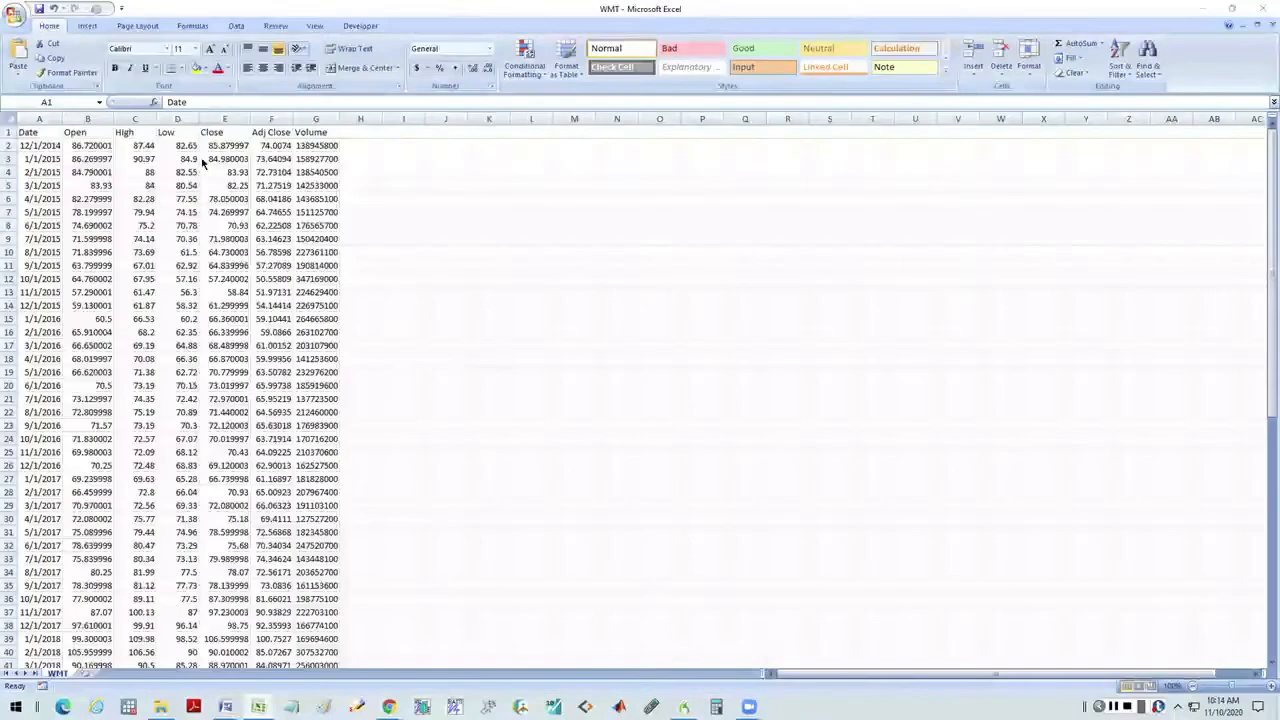
Step: In the WMT workbook, replace the Adj Close header in F1 with WMT and look through the column's prices
click(259, 131)
click(259, 131)
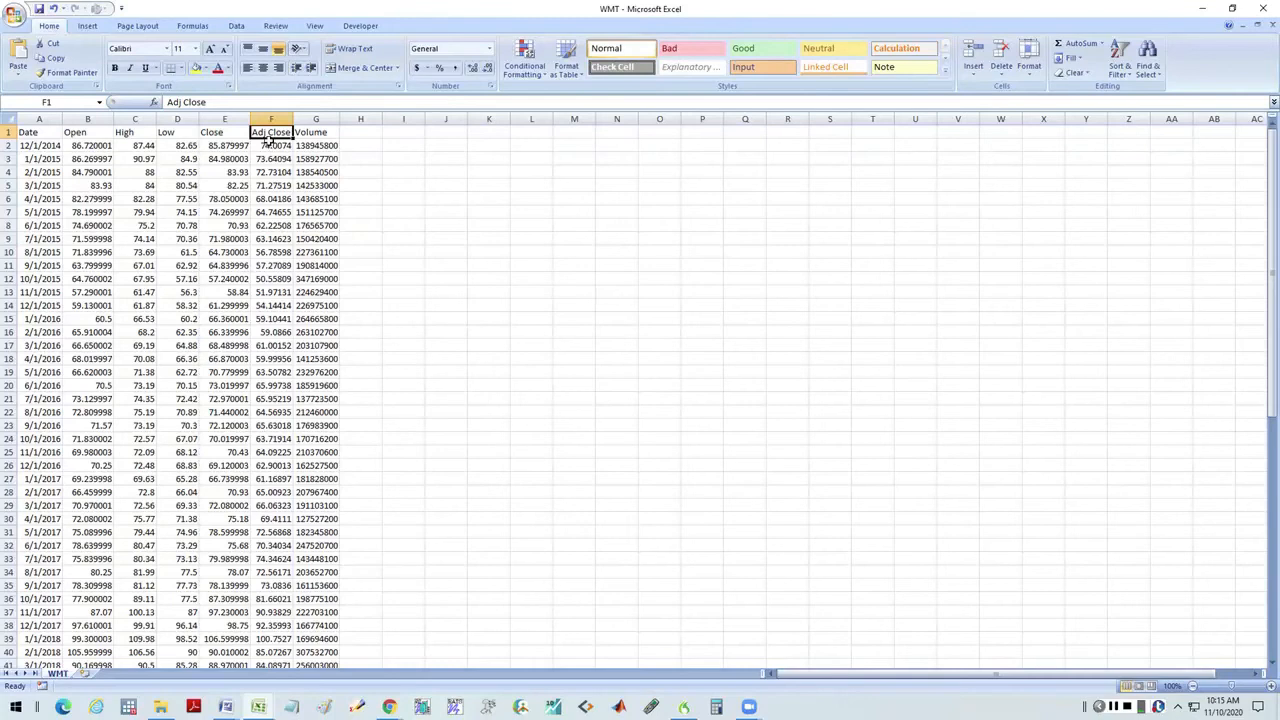
text(WMT)
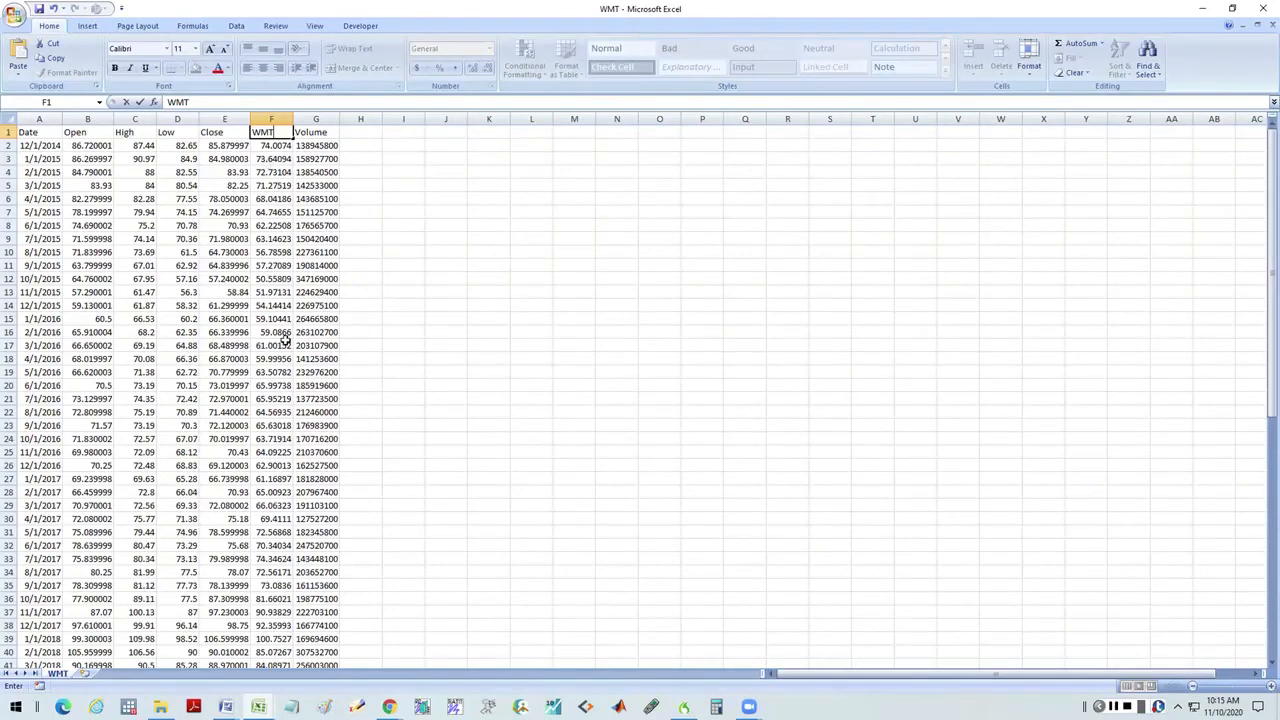
scroll(285, 340, down, 15)
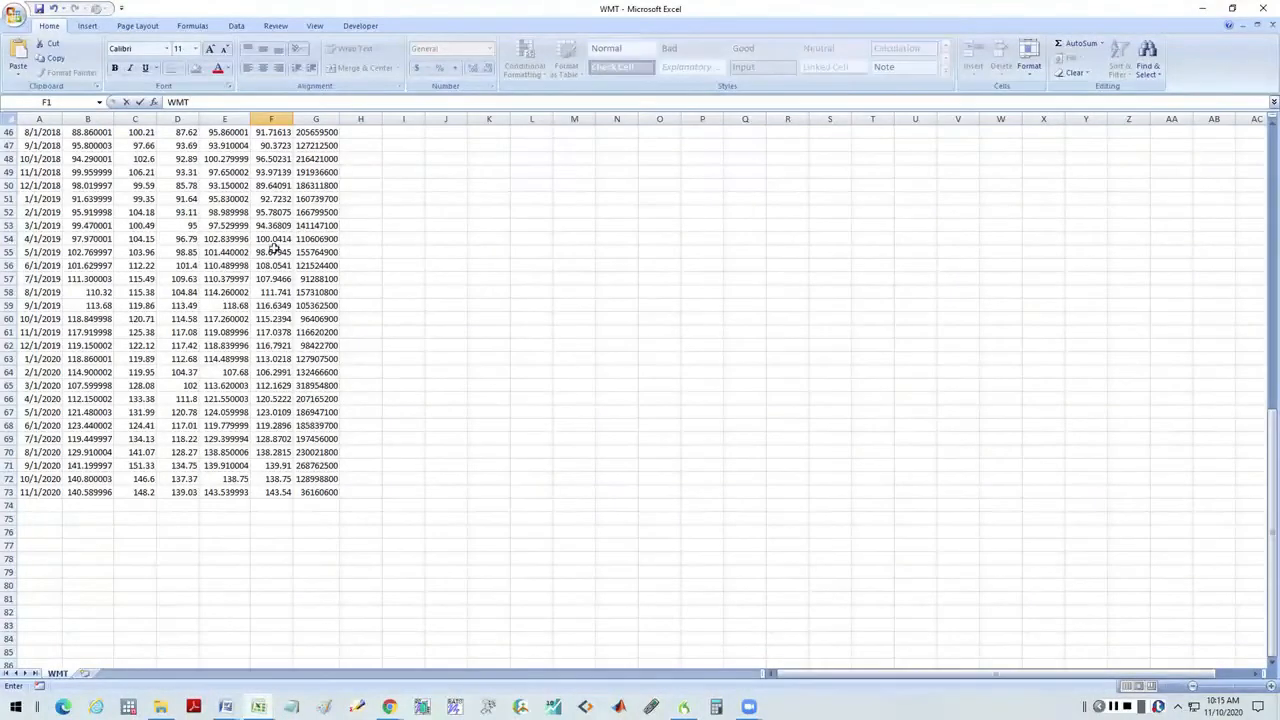
scroll(278, 270, up, 15)
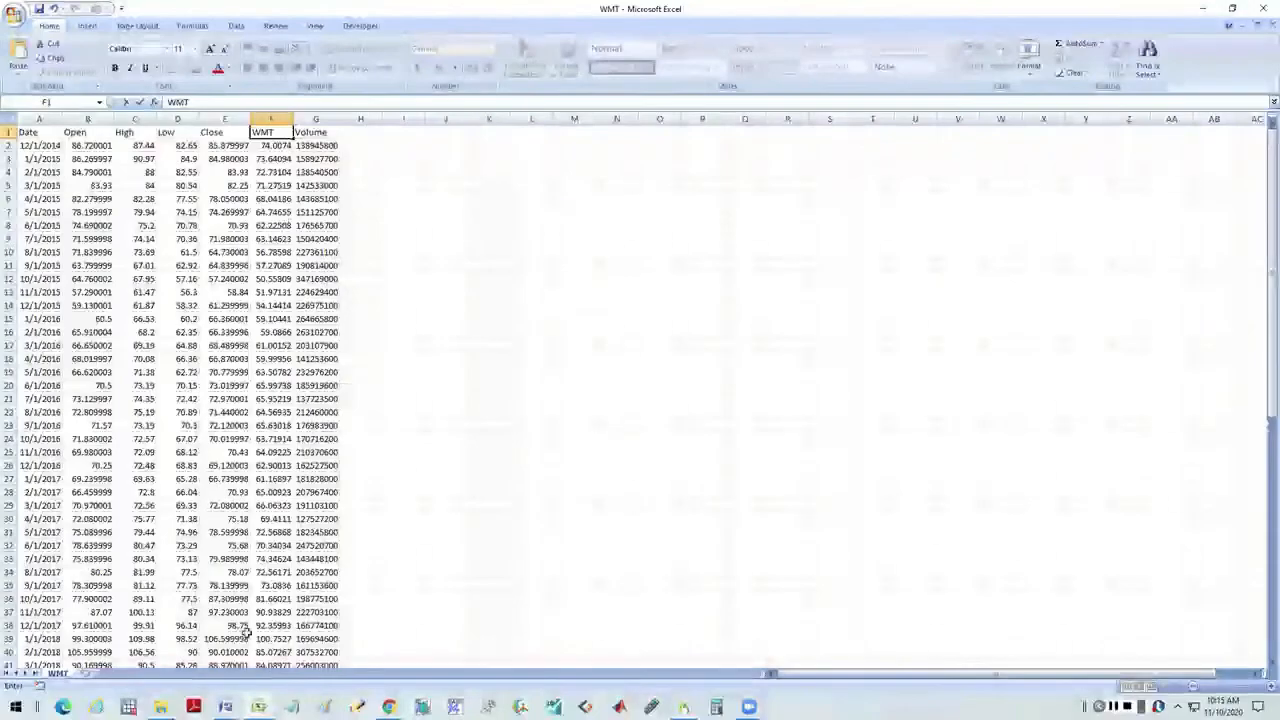
Step: In the AMZN workbook, replace the Adj Close header in F1 with AMZN
click(392, 707)
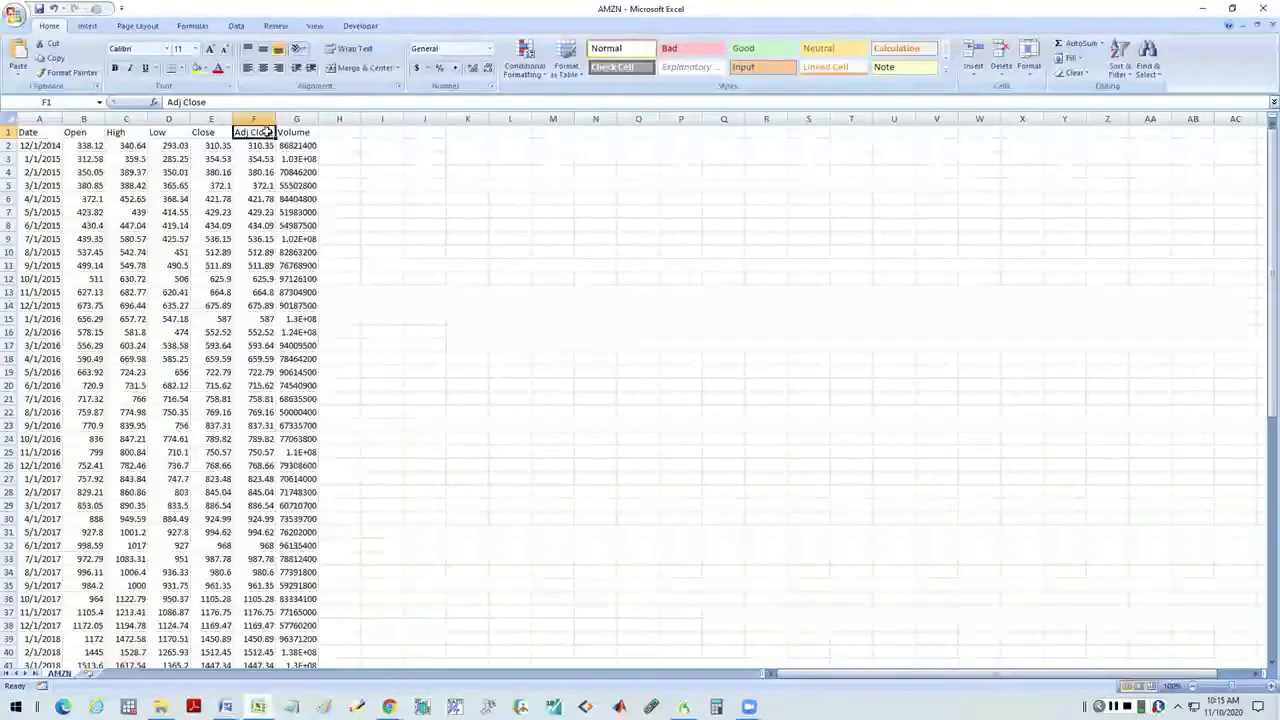
text(amn)
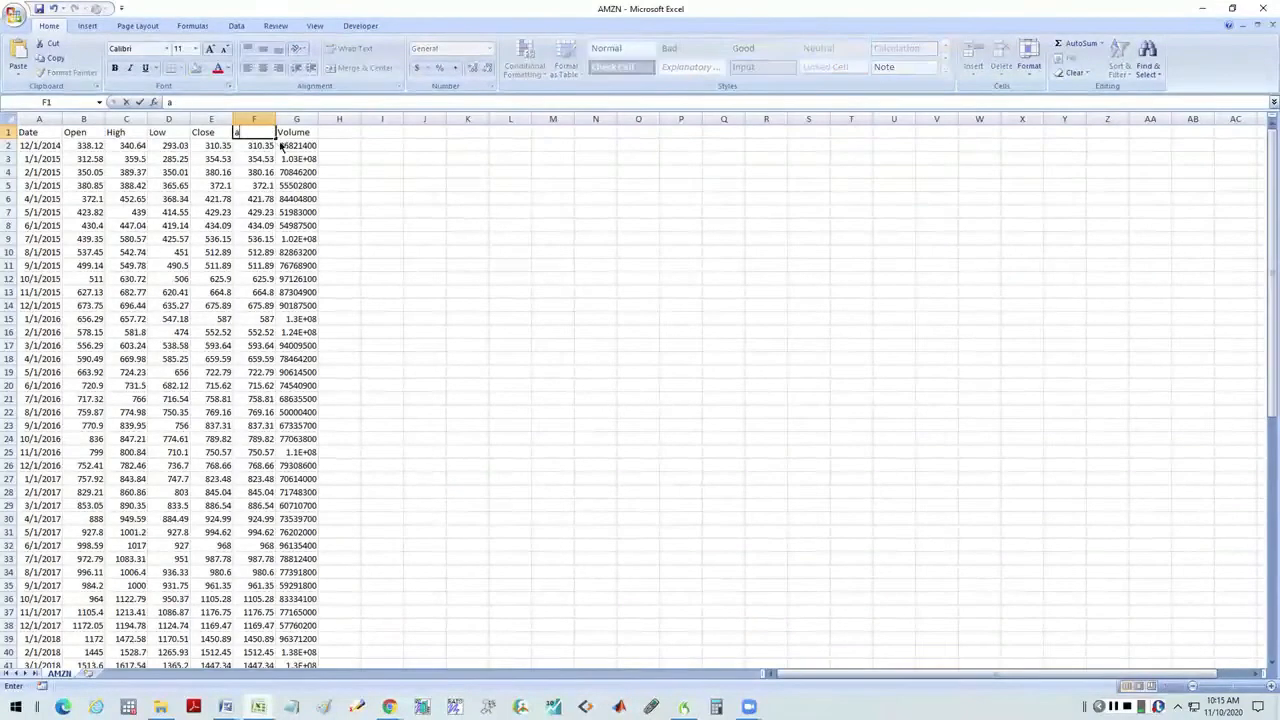
key(BackSpace)
key(BackSpace)
text(MZN)
click(255, 212)
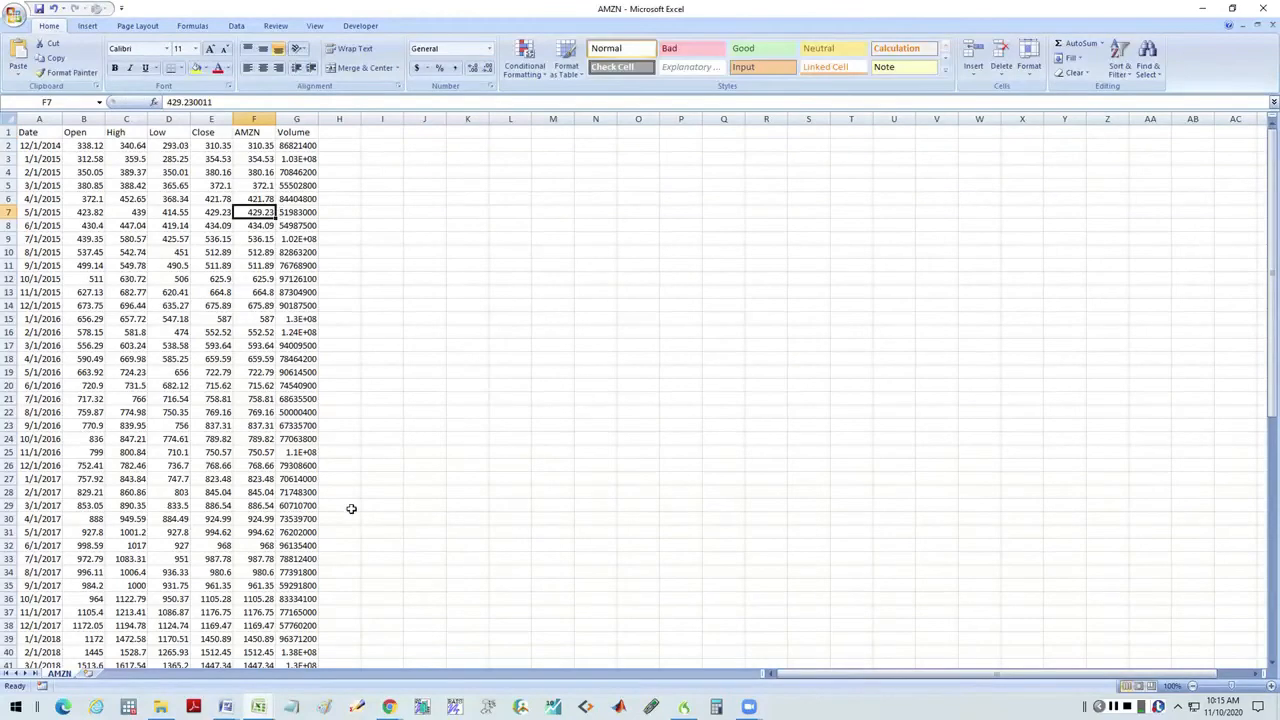
Step: Save a new blank workbook in the Project folder as an Excel Workbook named Portfolio followed by the instructor's name
click(1118, 710)
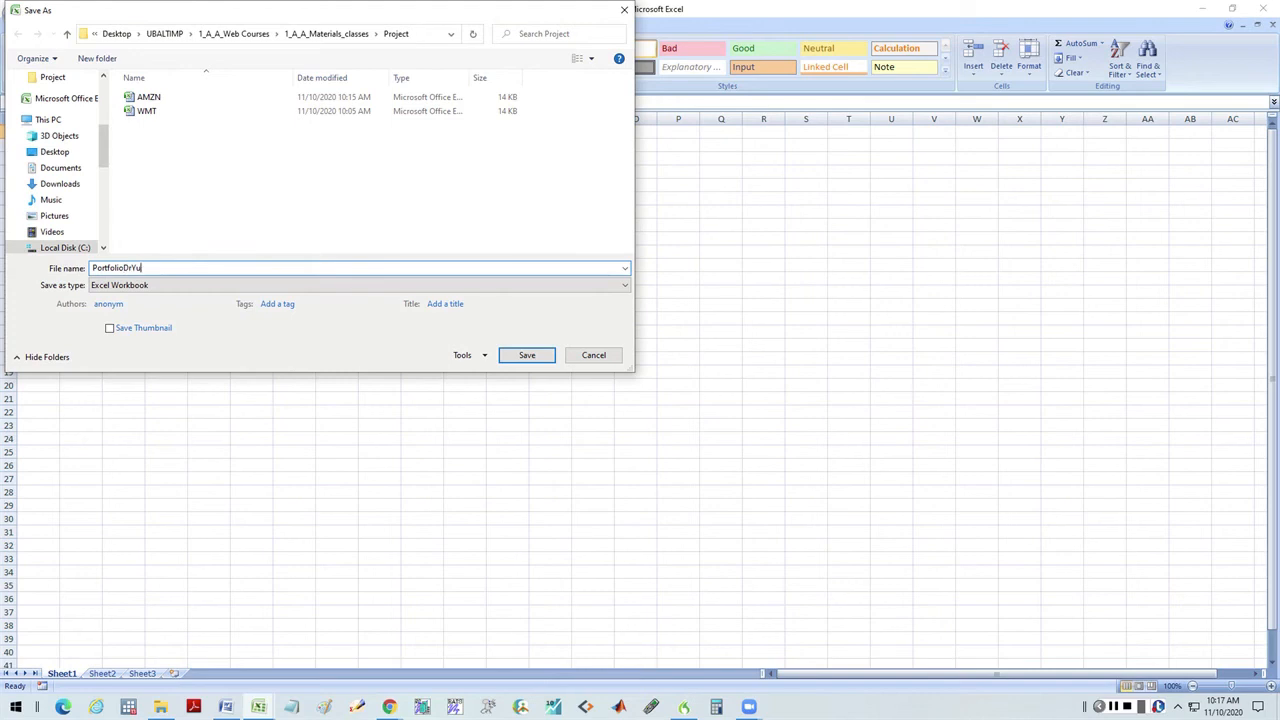
key(Return)
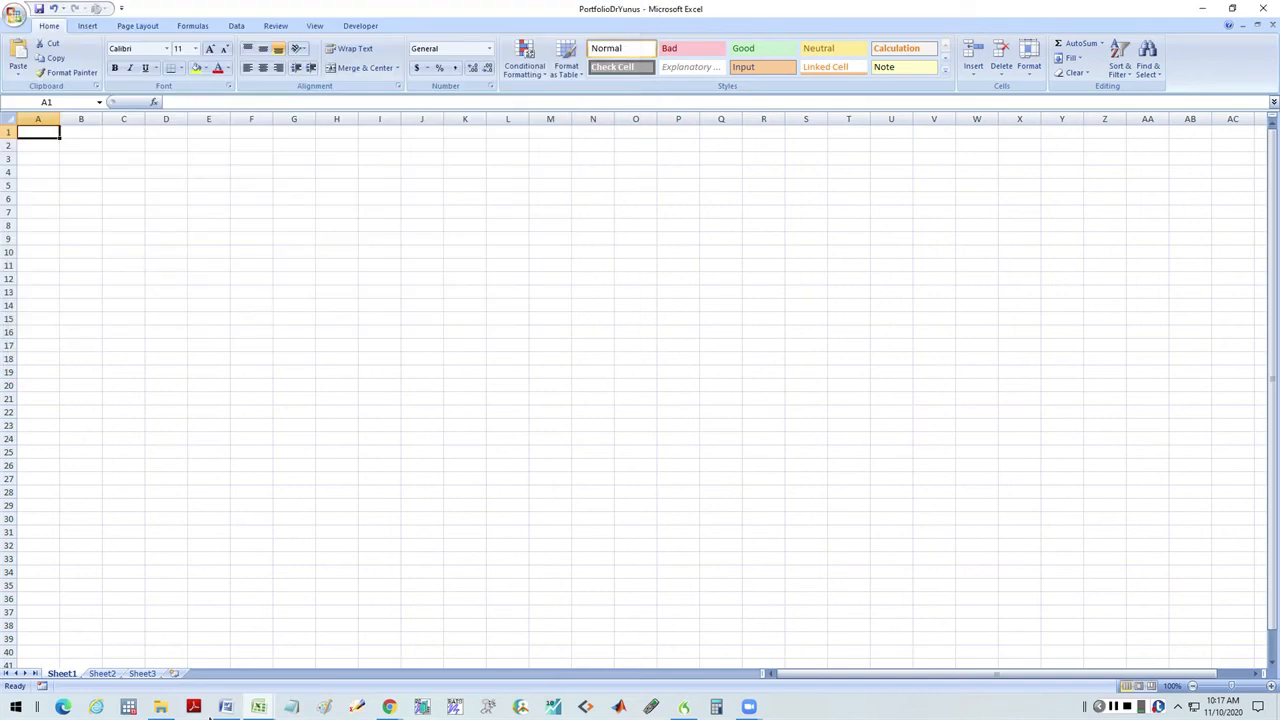
Step: Copy the Date column A1:A73 from the WMT workbook into column A of the portfolio workbook and widen that column
click(258, 707)
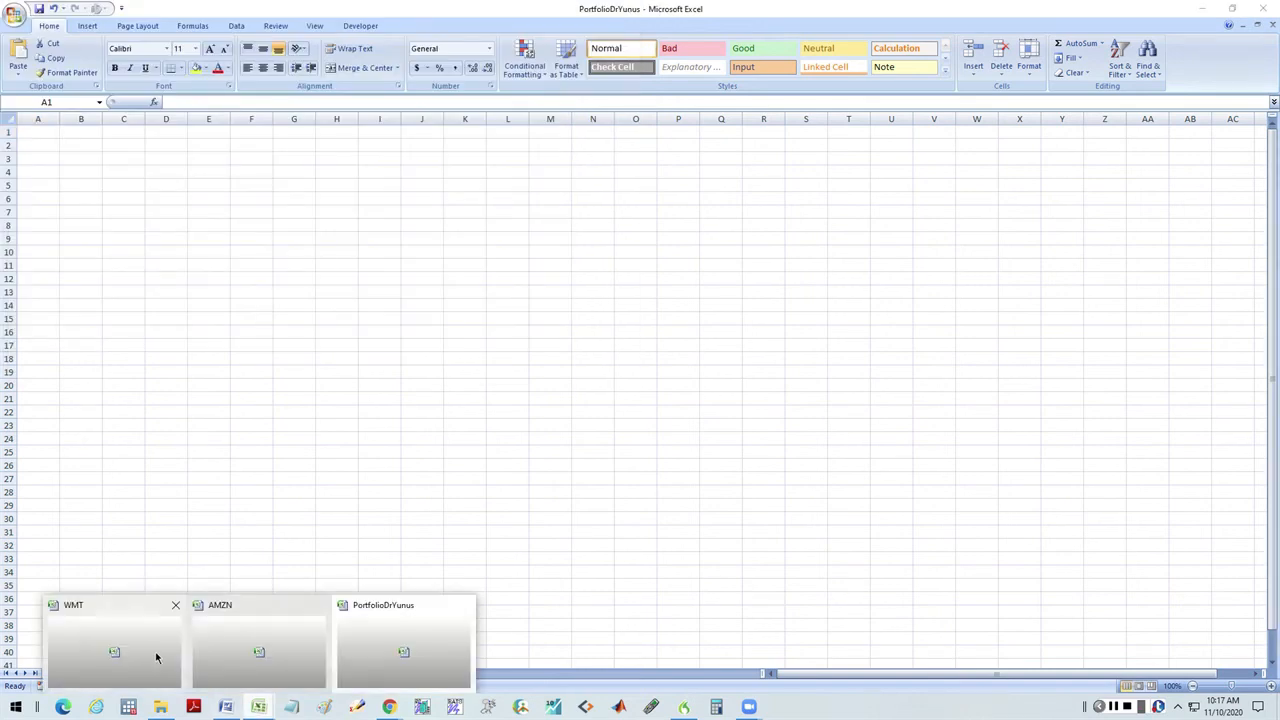
click(156, 657)
drag(38, 132, 27, 640)
key(ctrl+c)
mouse_move(258, 707)
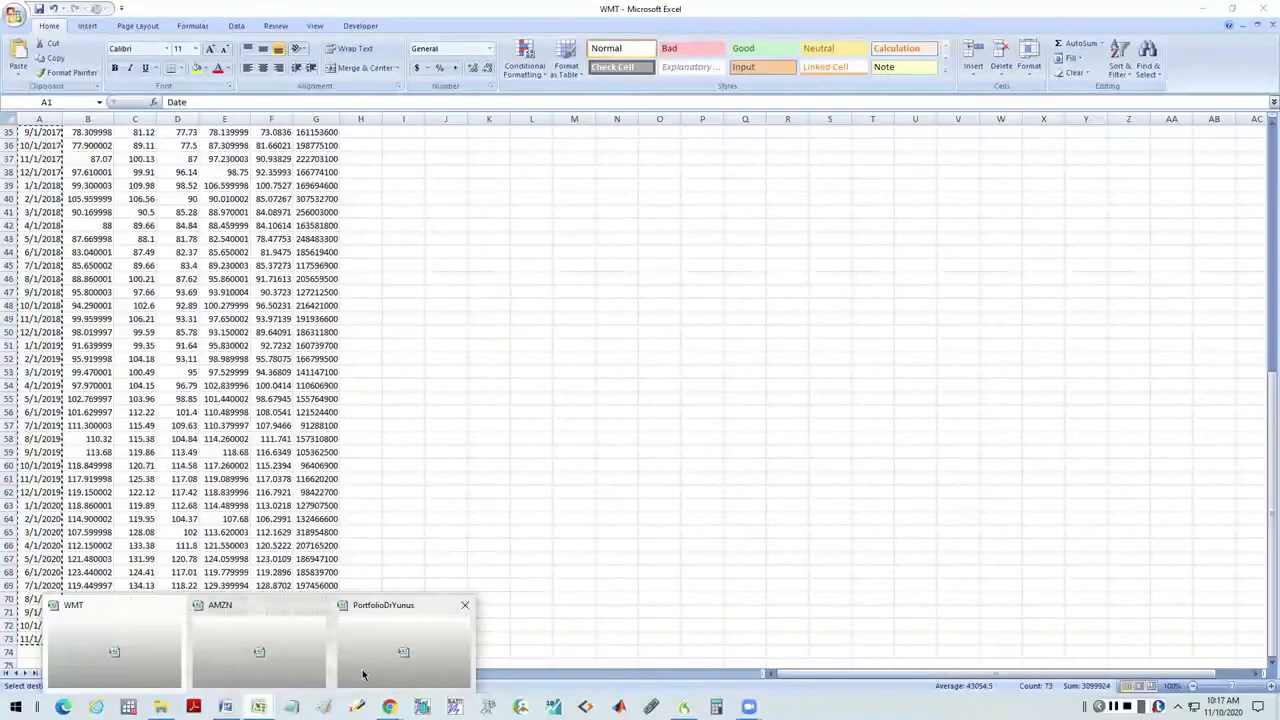
click(363, 675)
click(18, 55)
drag(60, 118, 62, 118)
Step: Copy the AMZN adjusted close column F1:F73 from the AMZN workbook into the portfolio workbook starting at B1
mouse_move(258, 707)
click(232, 662)
drag(253, 132, 255, 640)
key(ctrl+c)
mouse_move(258, 707)
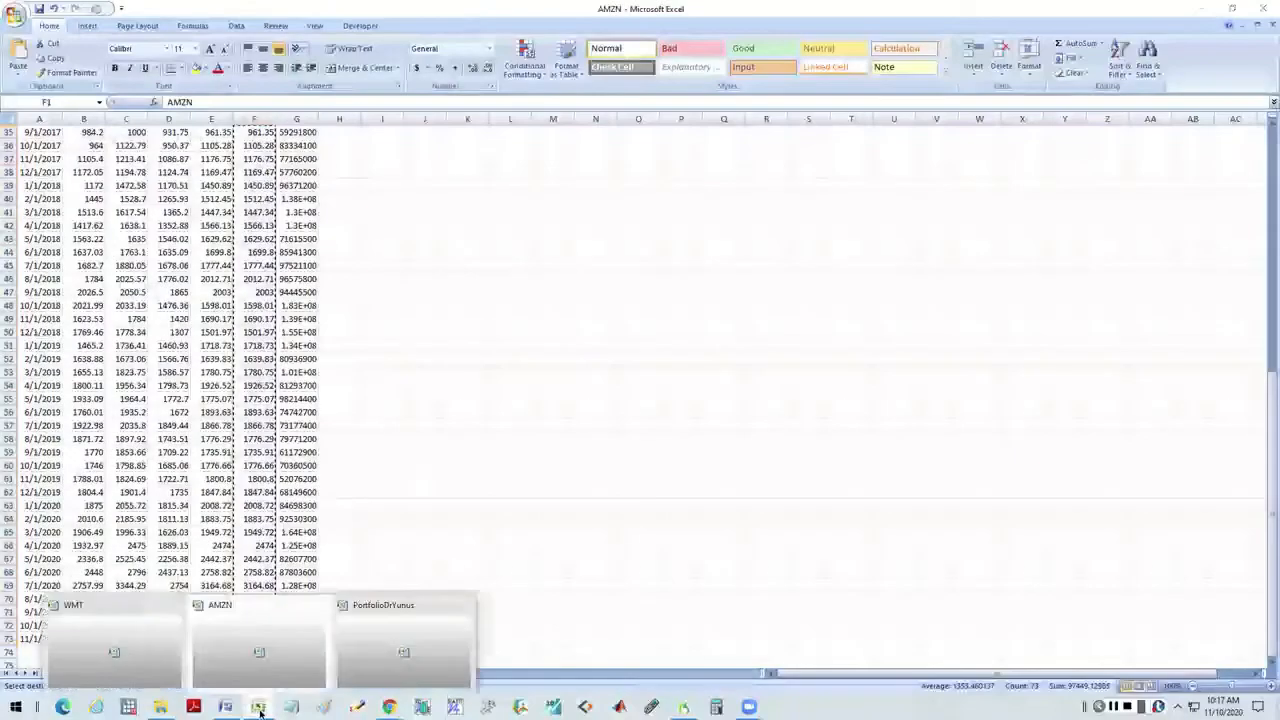
click(336, 660)
click(88, 132)
key(ctrl+v)
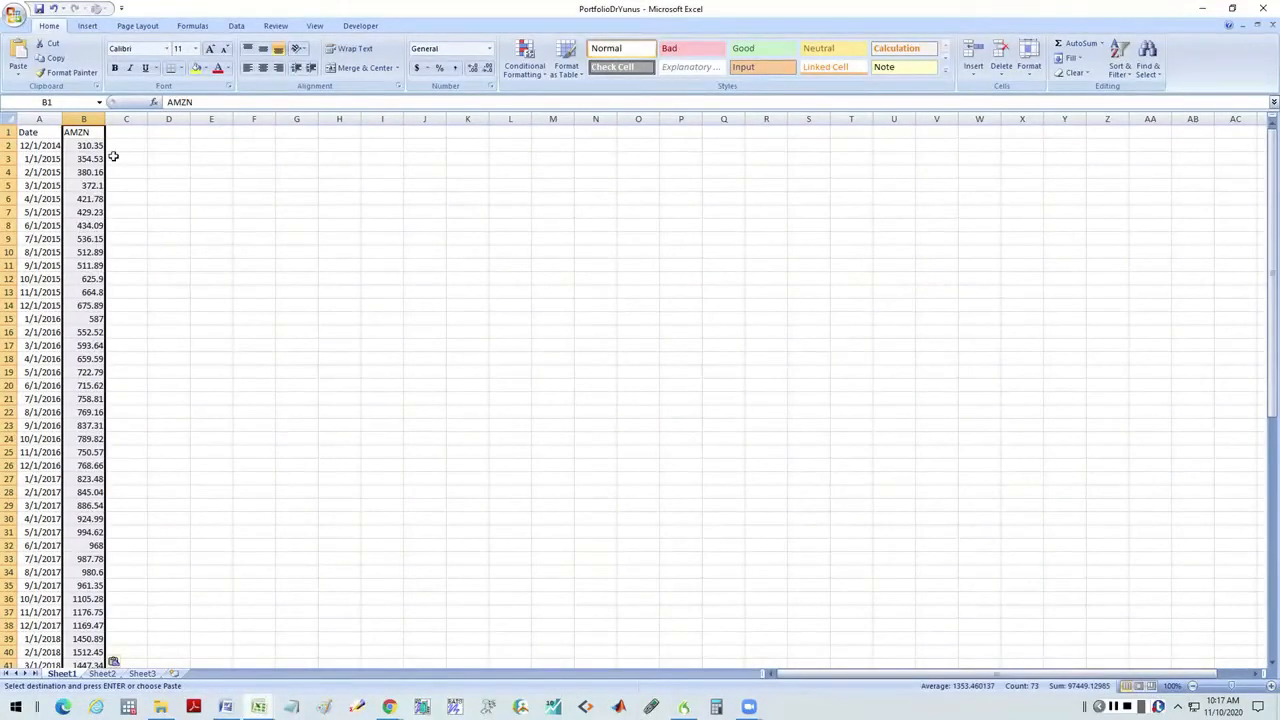
Step: Copy the WMT adjusted close column F1:F73 from the WMT workbook into the portfolio workbook starting at C1
click(258, 707)
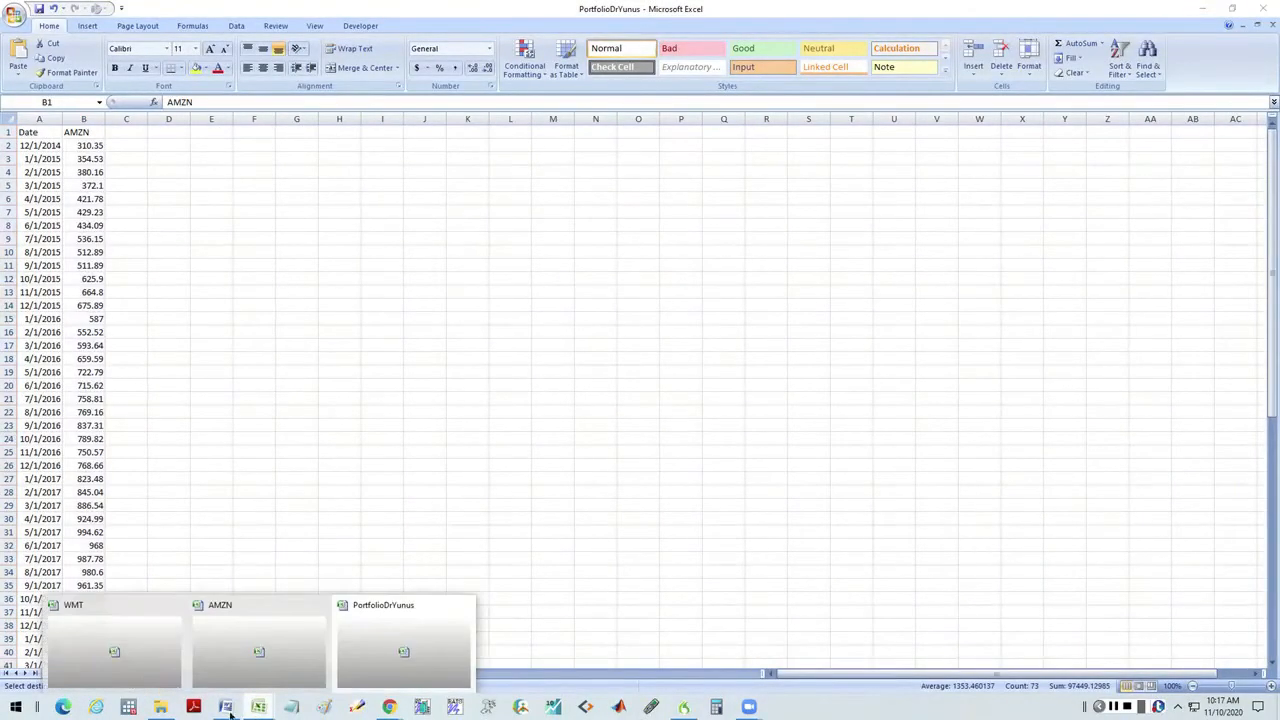
click(146, 675)
scroll(285, 188, up, 10)
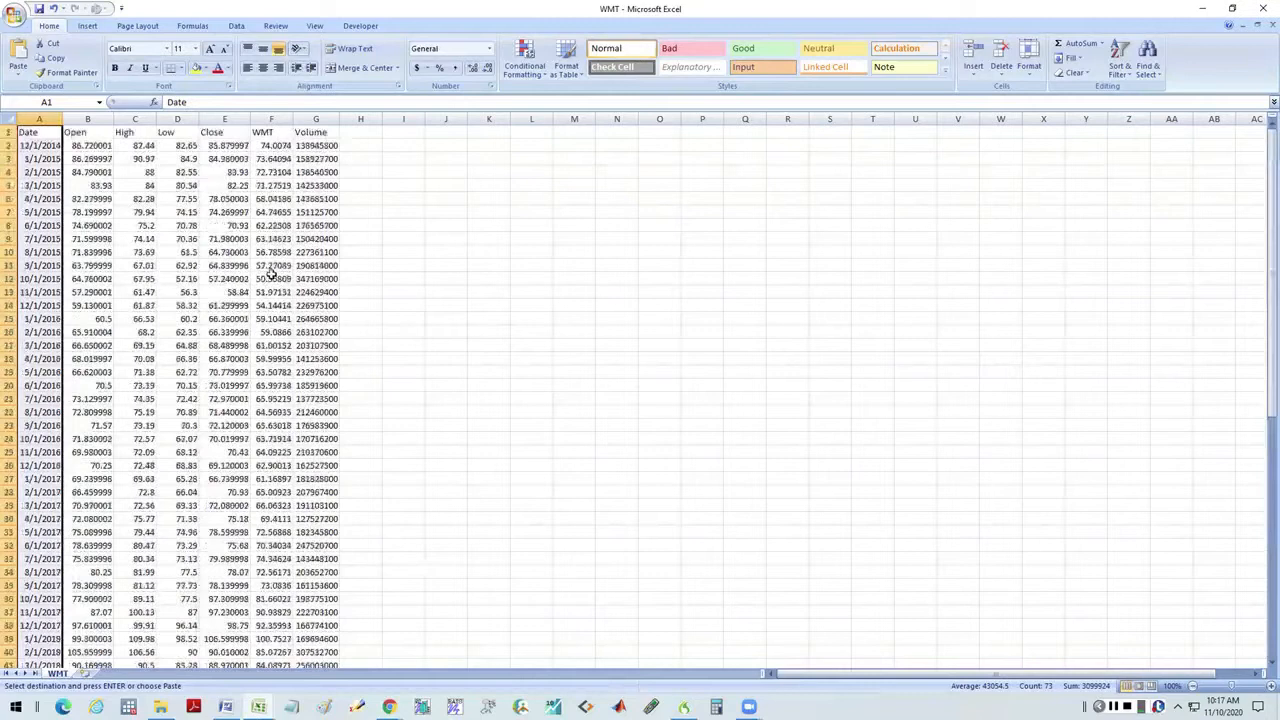
drag(272, 132, 264, 692)
key(ctrl+c)
click(260, 706)
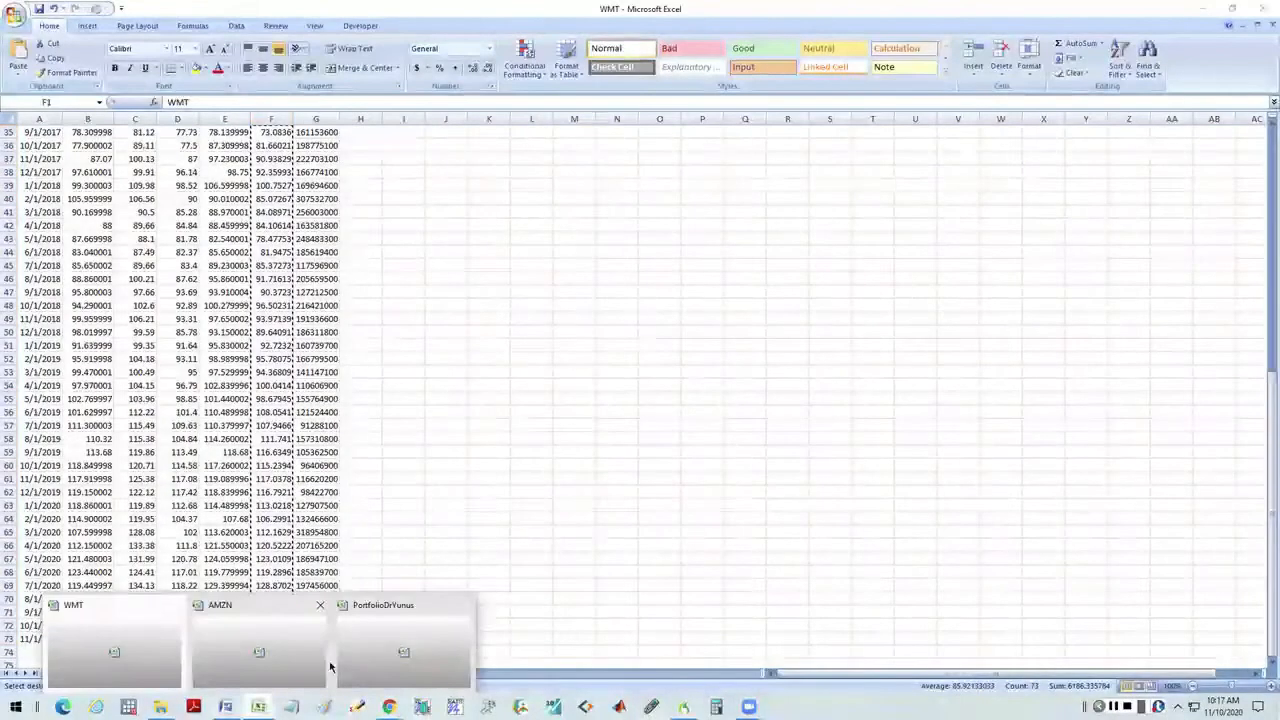
click(390, 654)
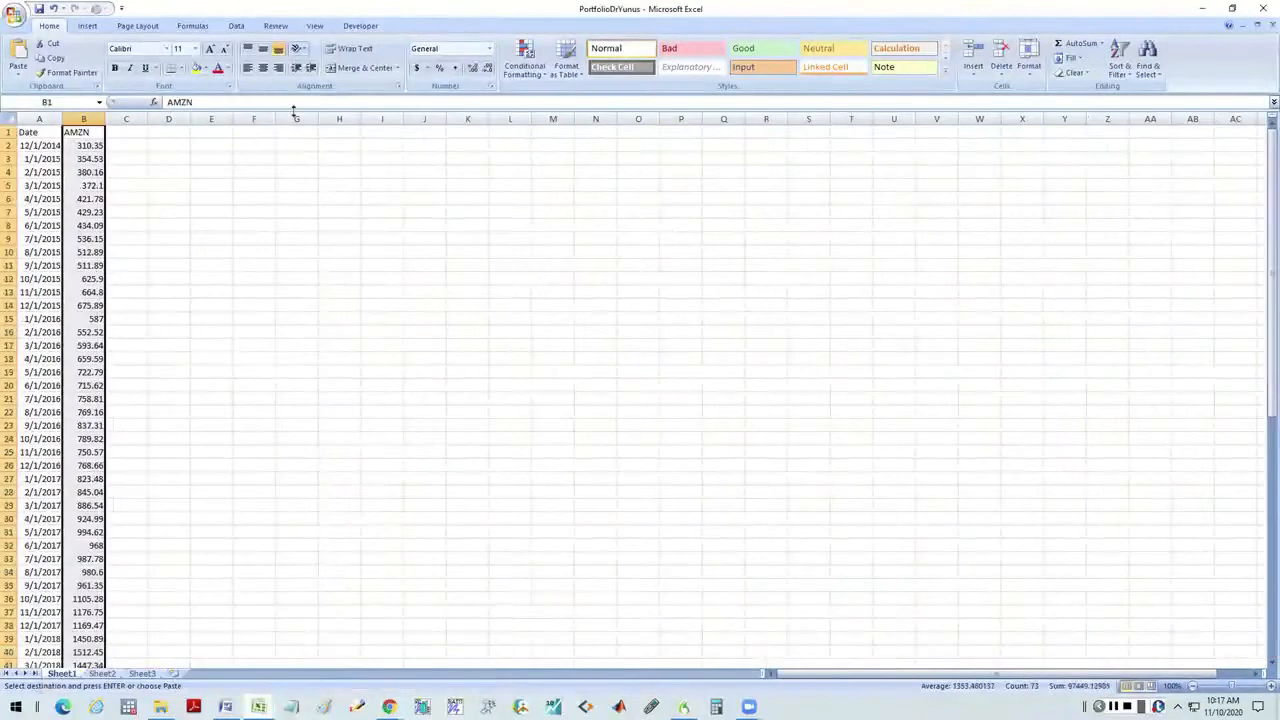
click(124, 144)
click(127, 130)
key(ctrl+v)
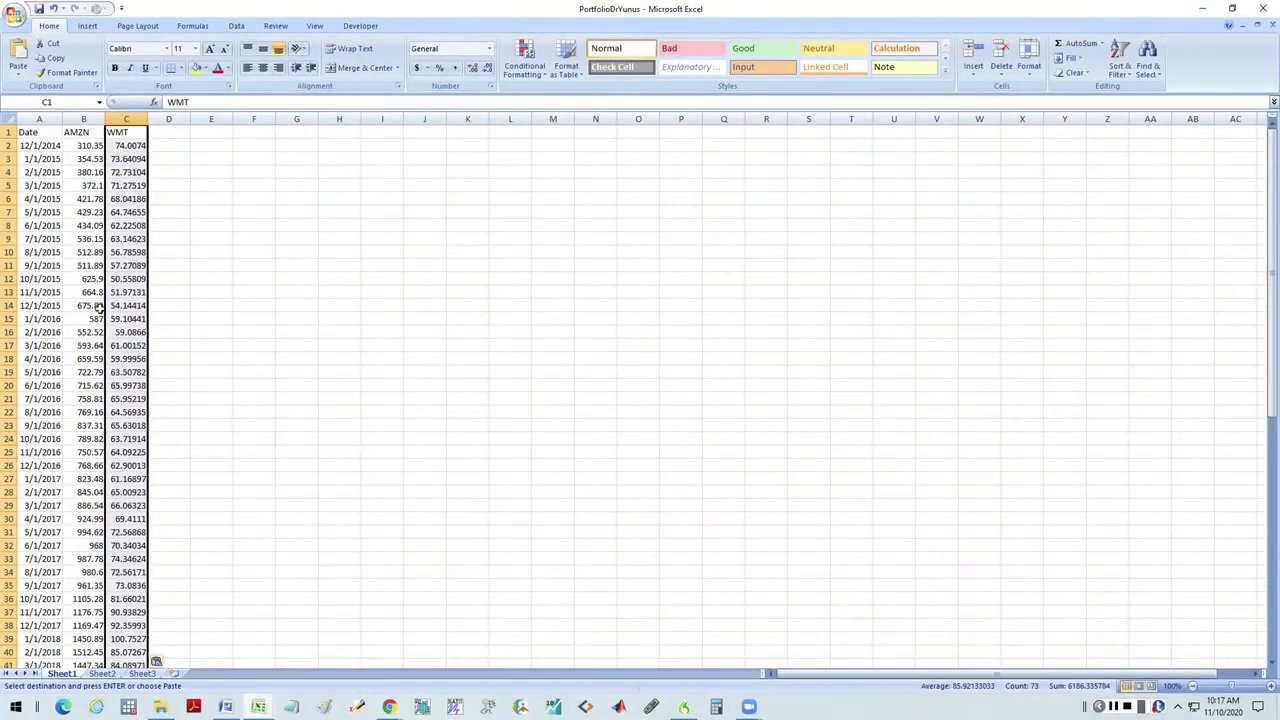
Step: Close the AMZN and WMT workbooks, leaving only the portfolio workbook open
mouse_move(254, 708)
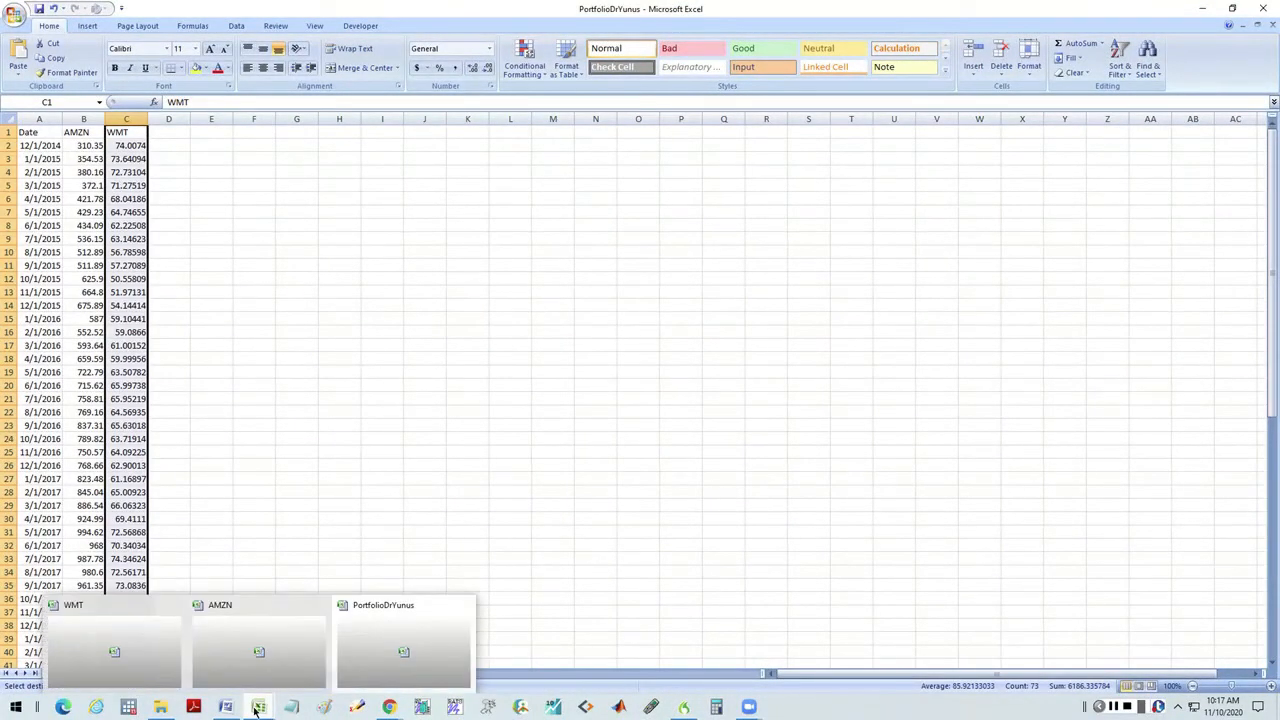
click(320, 605)
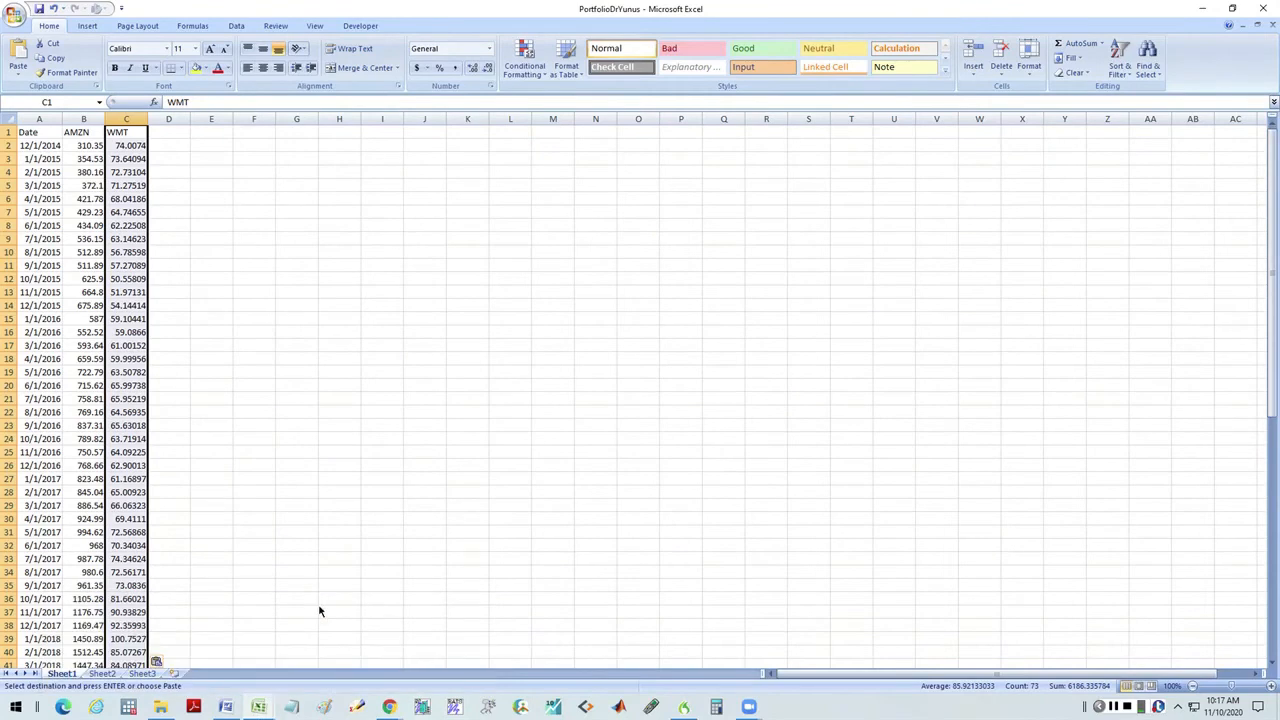
mouse_move(258, 708)
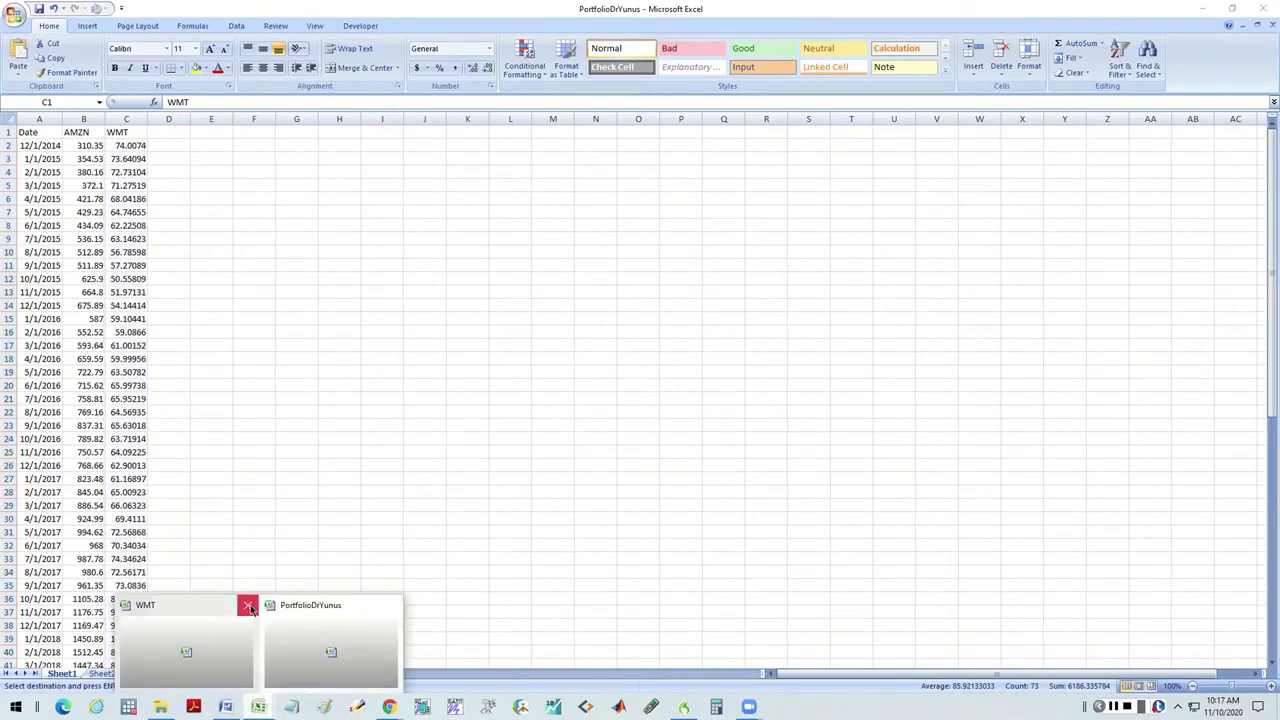
click(246, 606)
click(589, 387)
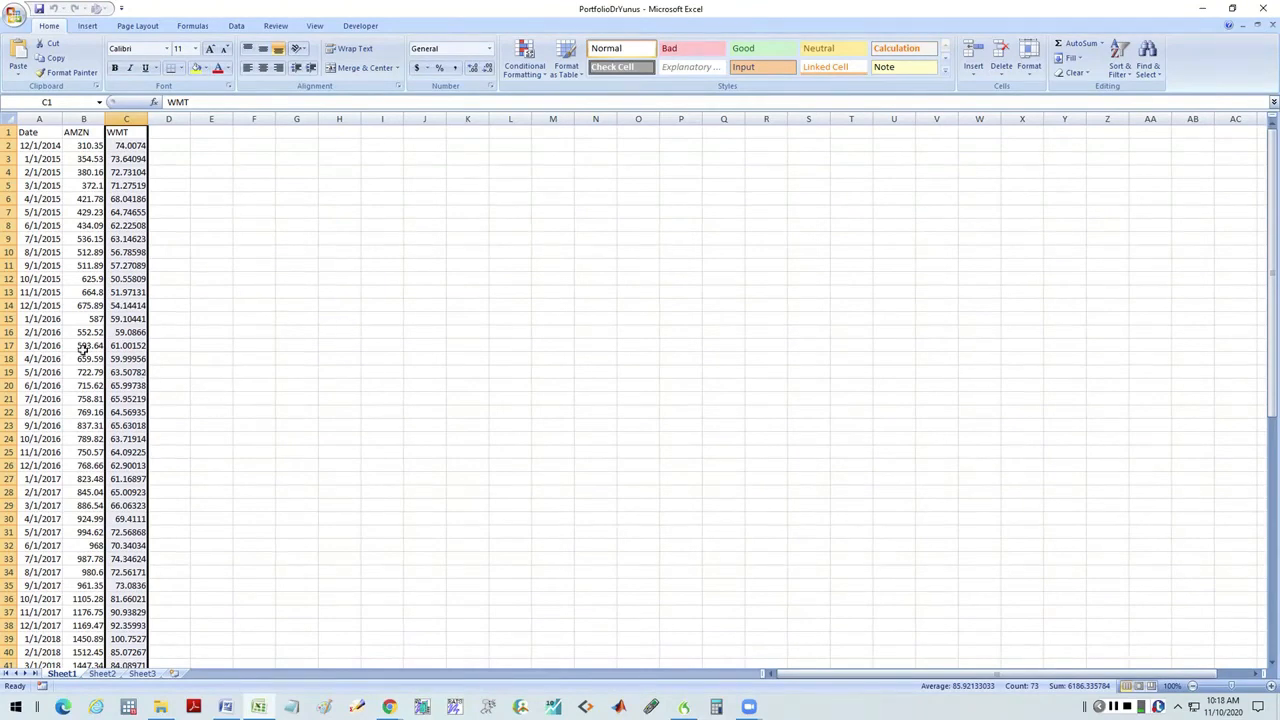
Step: Check the combined price rows and add the return column headers RAMZN in E1 and RWMT in F1
click(74, 145)
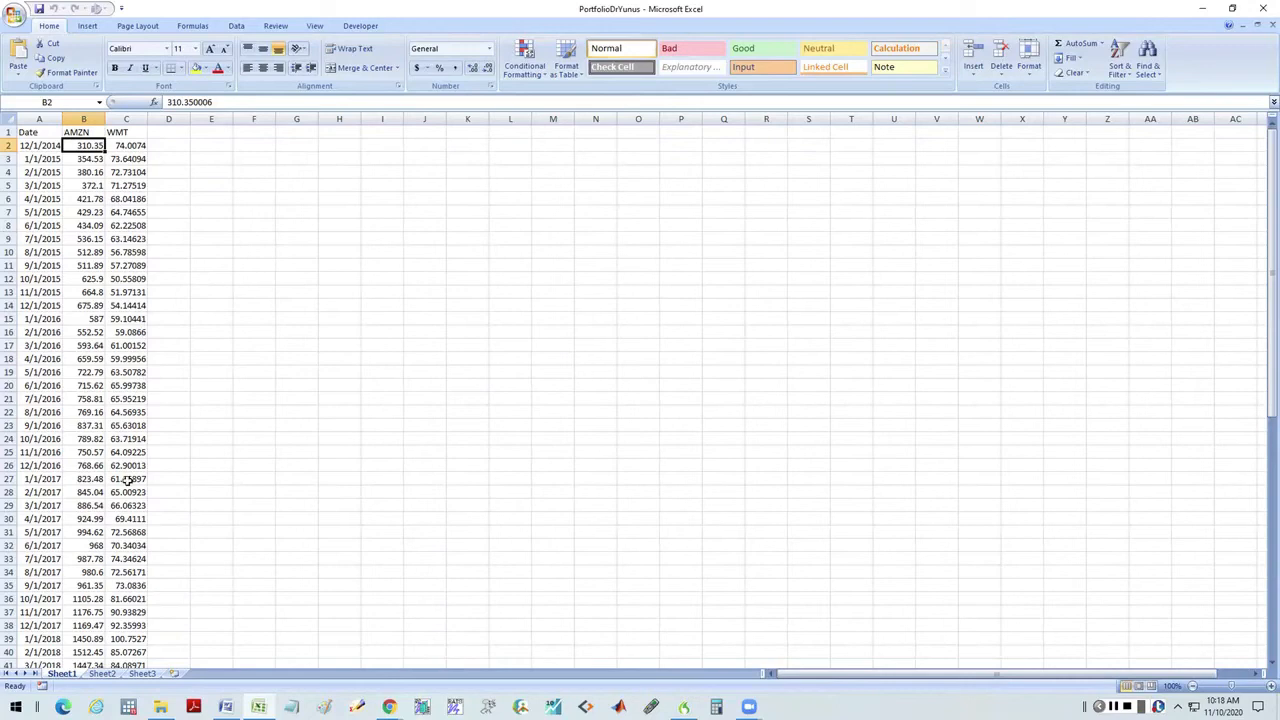
scroll(118, 479, down, 14)
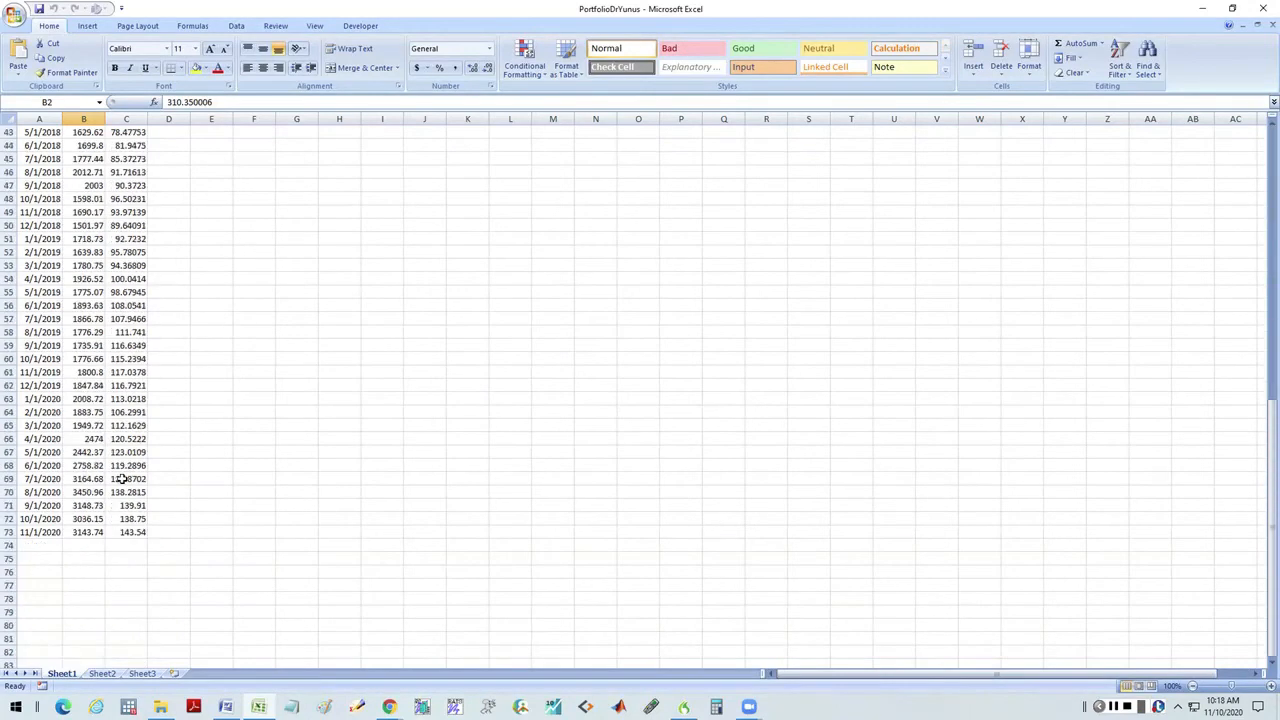
scroll(118, 479, up, 14)
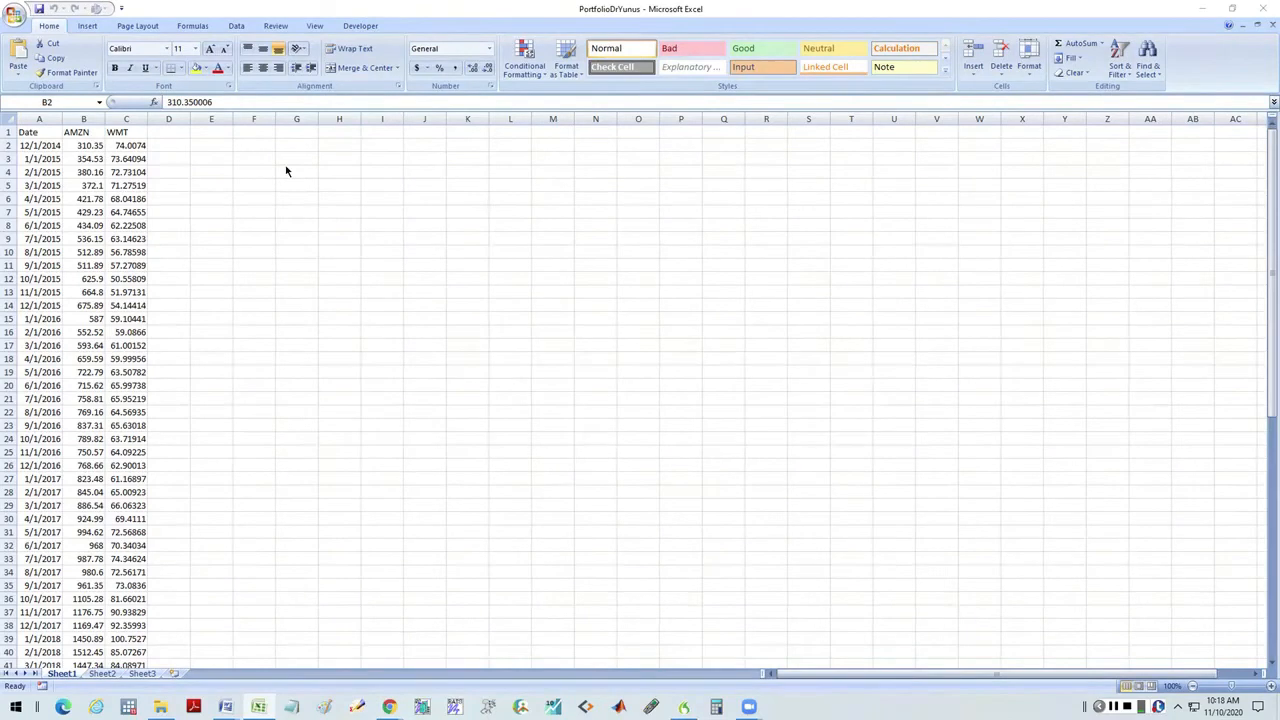
click(211, 131)
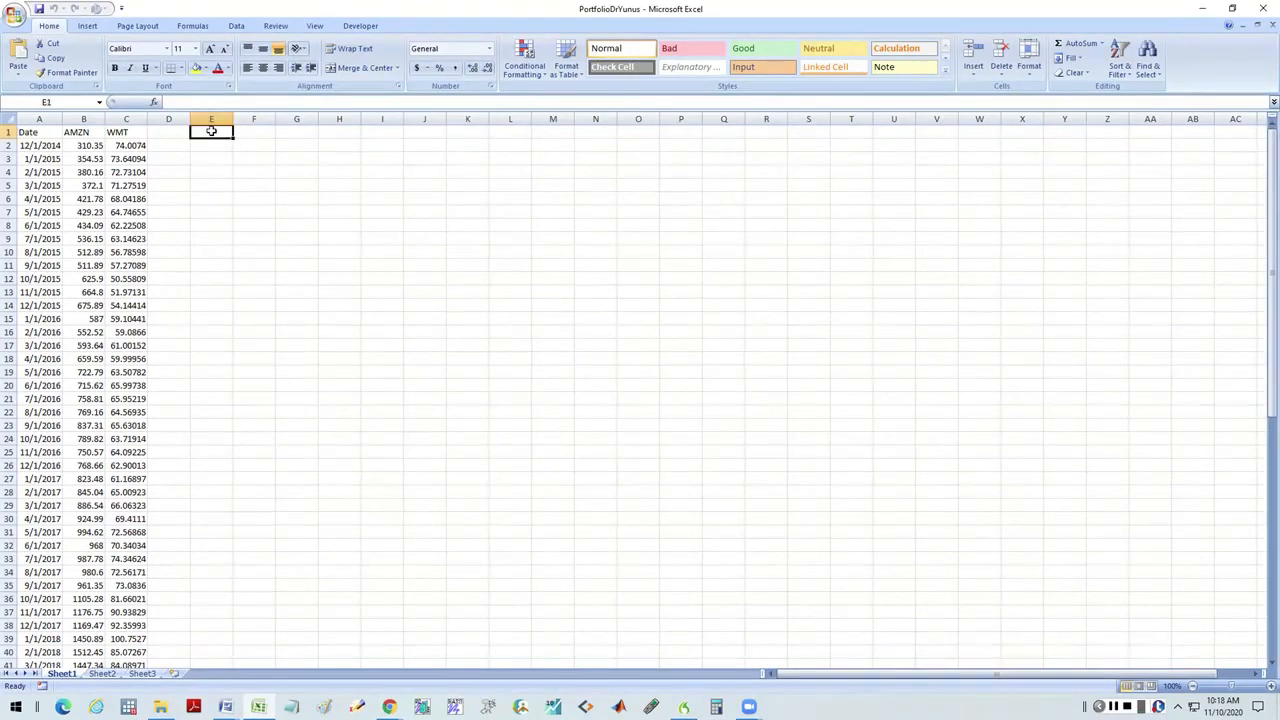
text(RAMZN)
key(Tab)
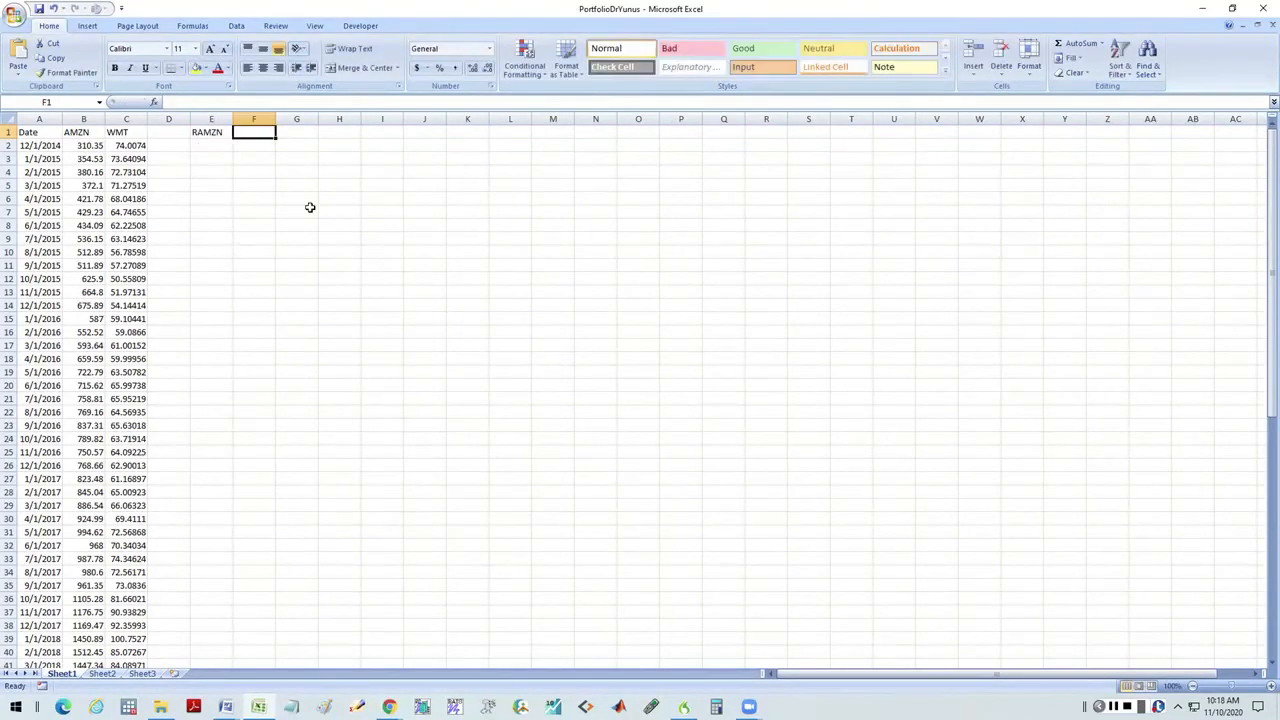
text(RWMT)
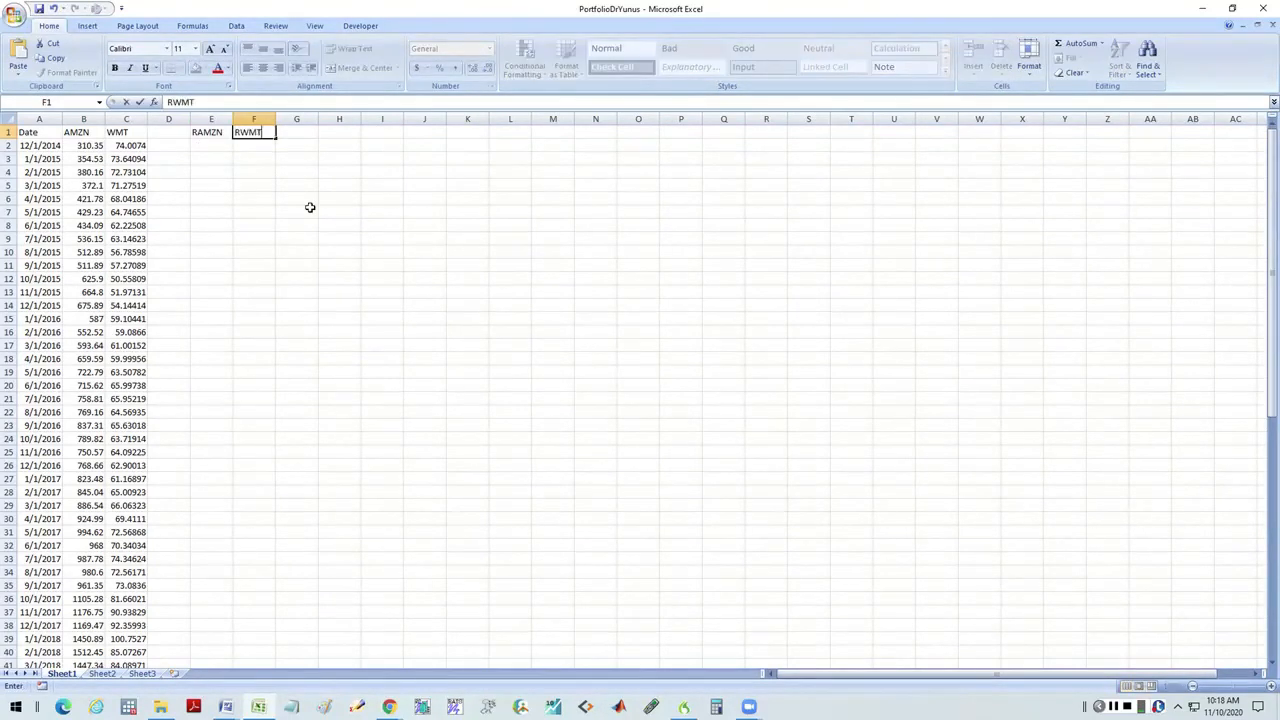
key(Return)
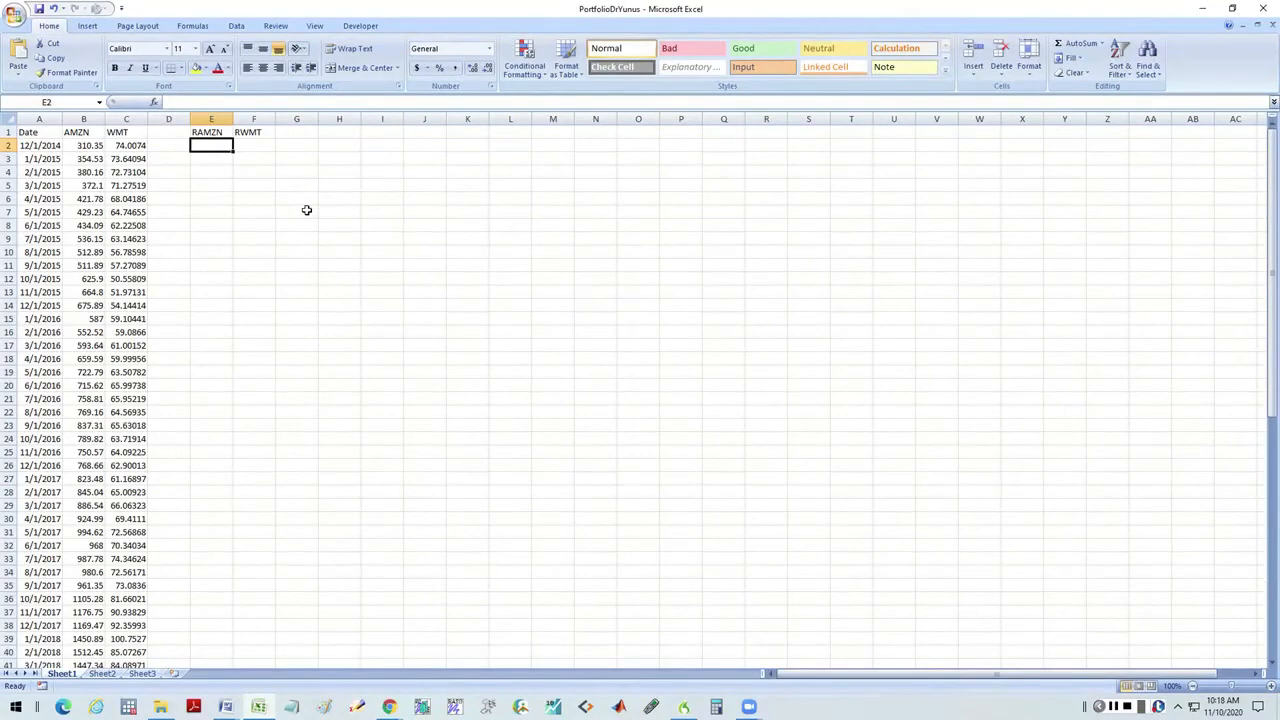
Step: Enter the formula =(B3-B2)/B2 in E3 to calculate the first monthly AMZN return
double_click(217, 142)
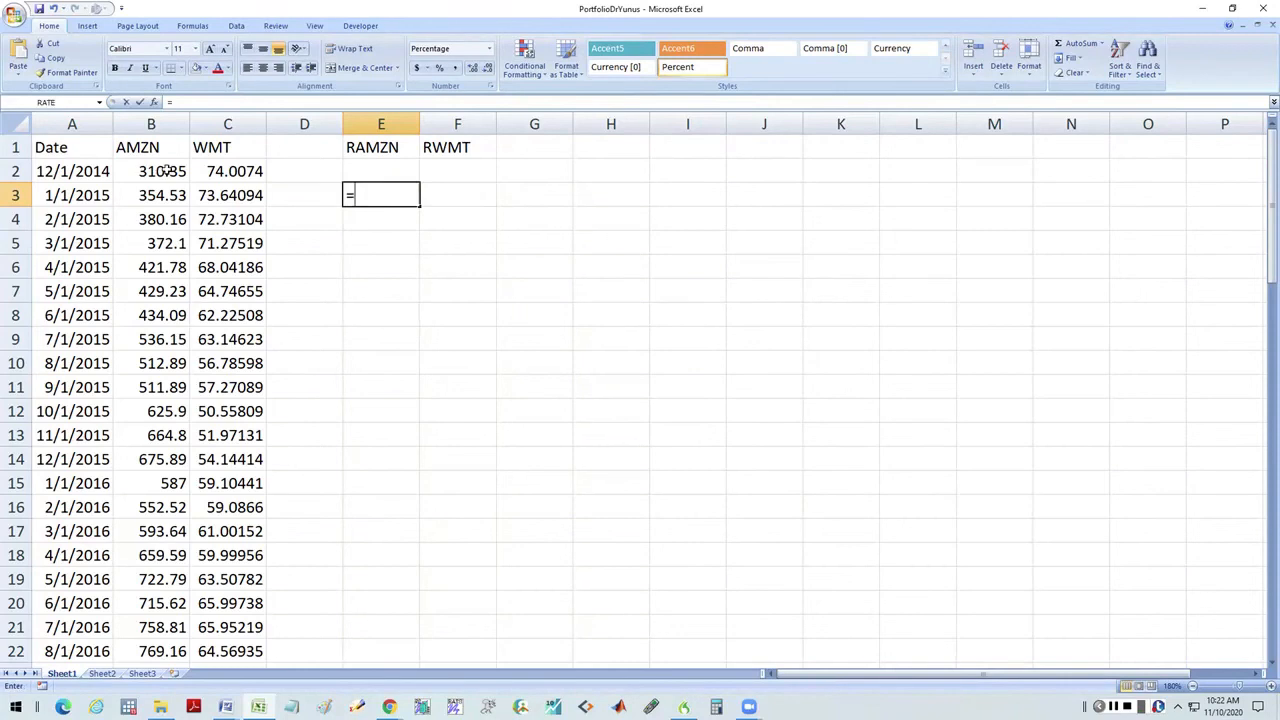
text(=)
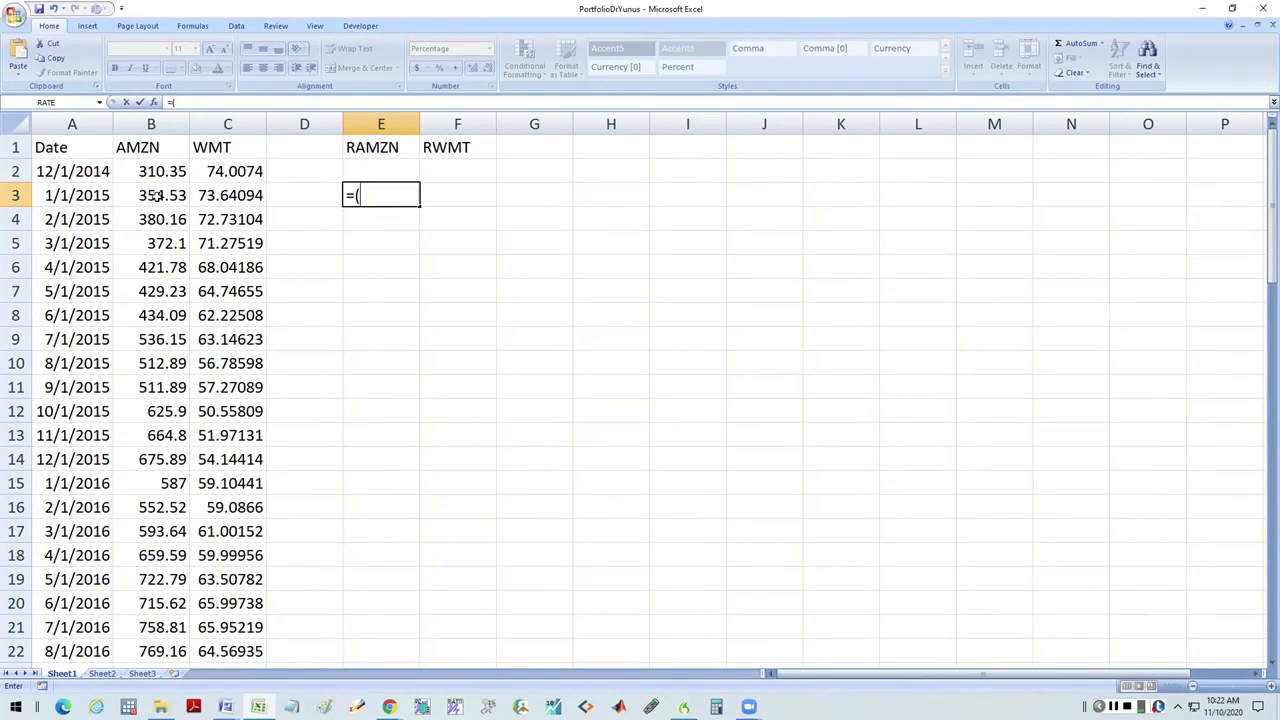
text(()
click(158, 196)
text(-)
click(150, 173)
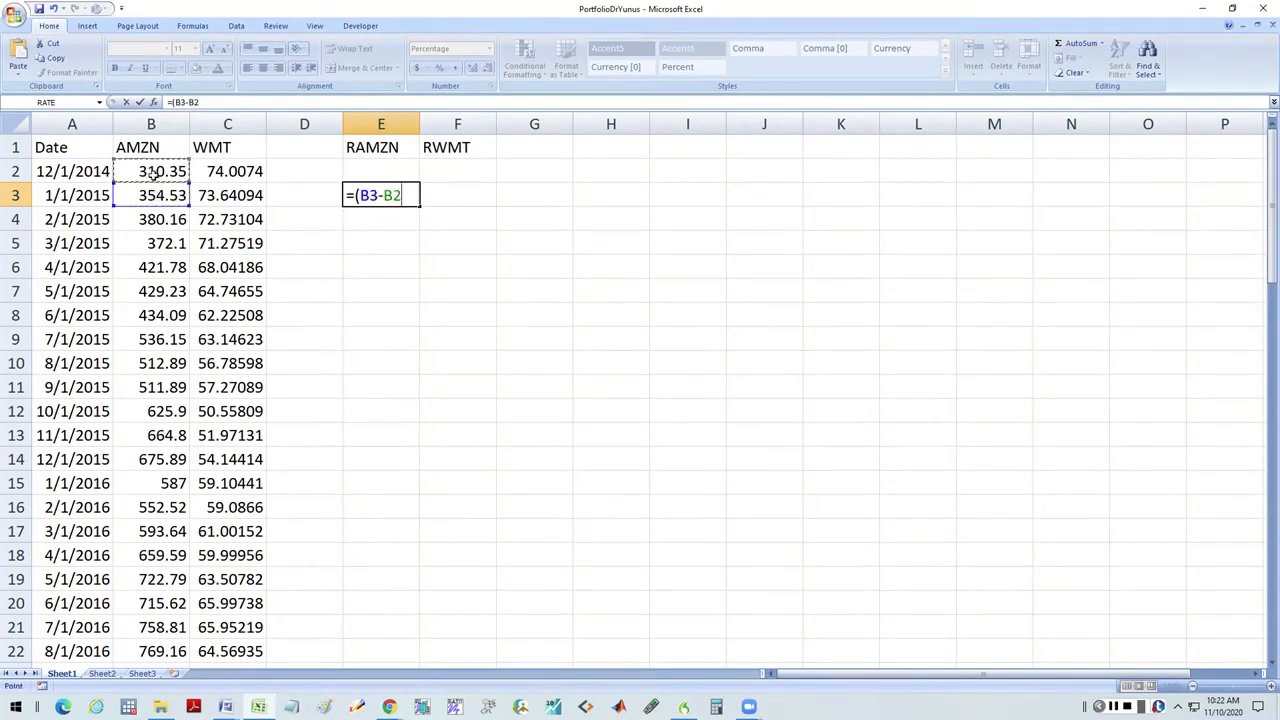
text()/)
click(150, 172)
key(Return)
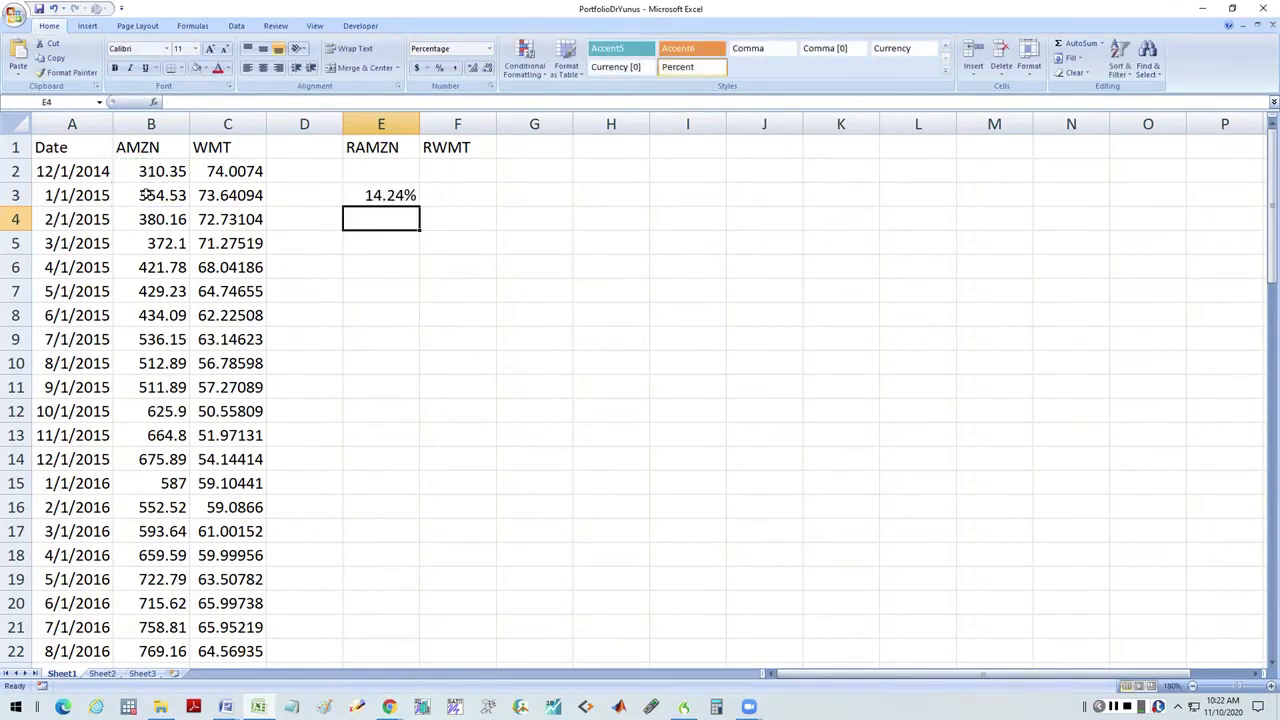
Step: Fill the return formula from E3 across to F3 and down both return columns through row 73
click(410, 199)
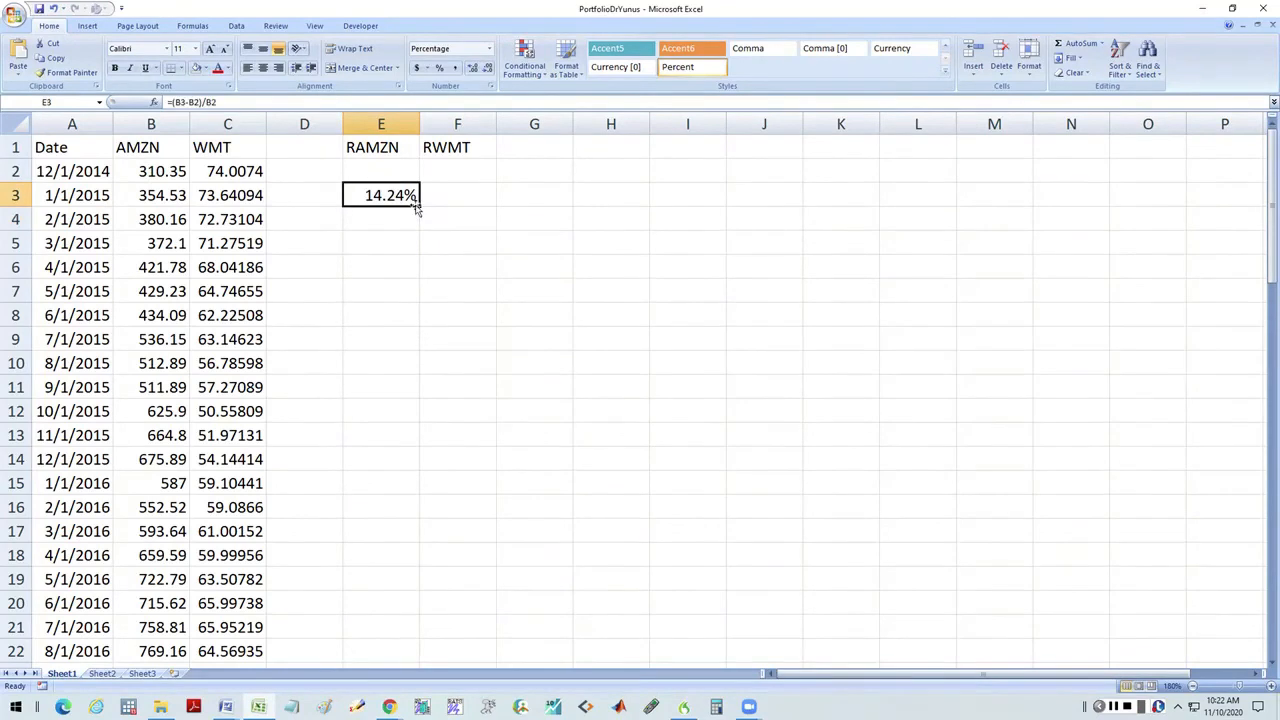
drag(420, 206, 474, 207)
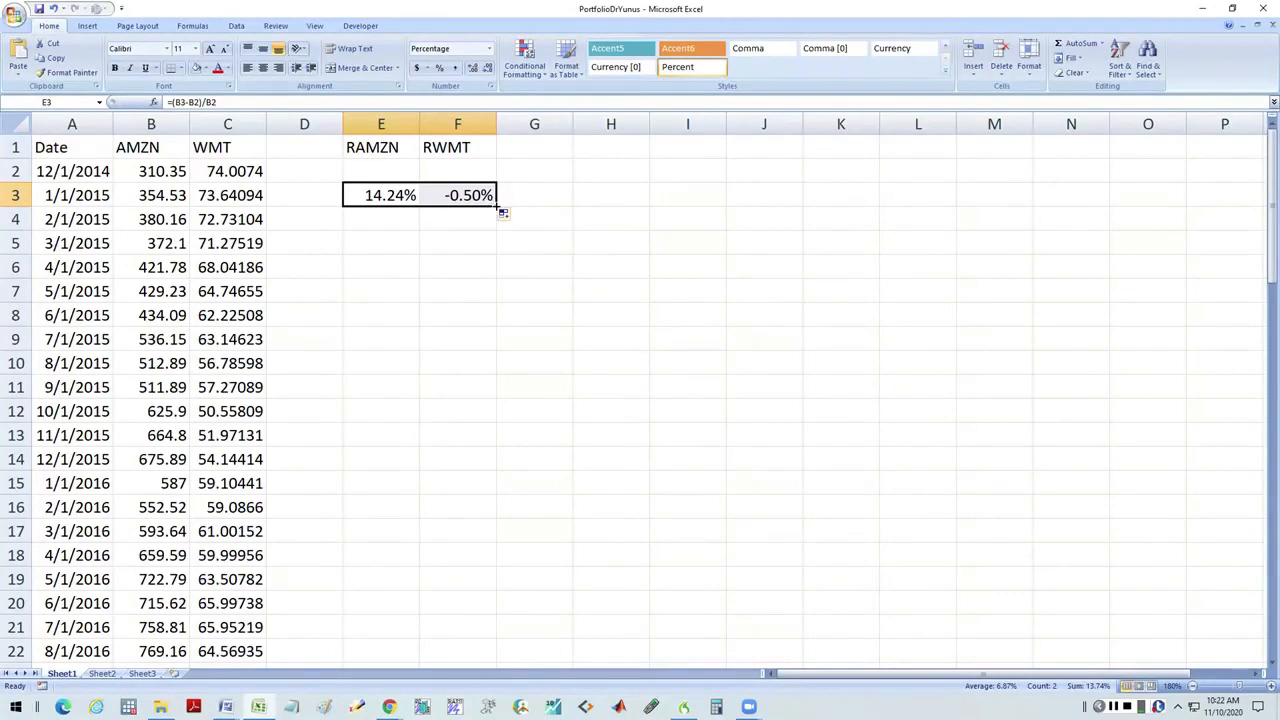
drag(497, 205, 441, 619)
scroll(420, 400, up, 15)
scroll(399, 512, down, 18)
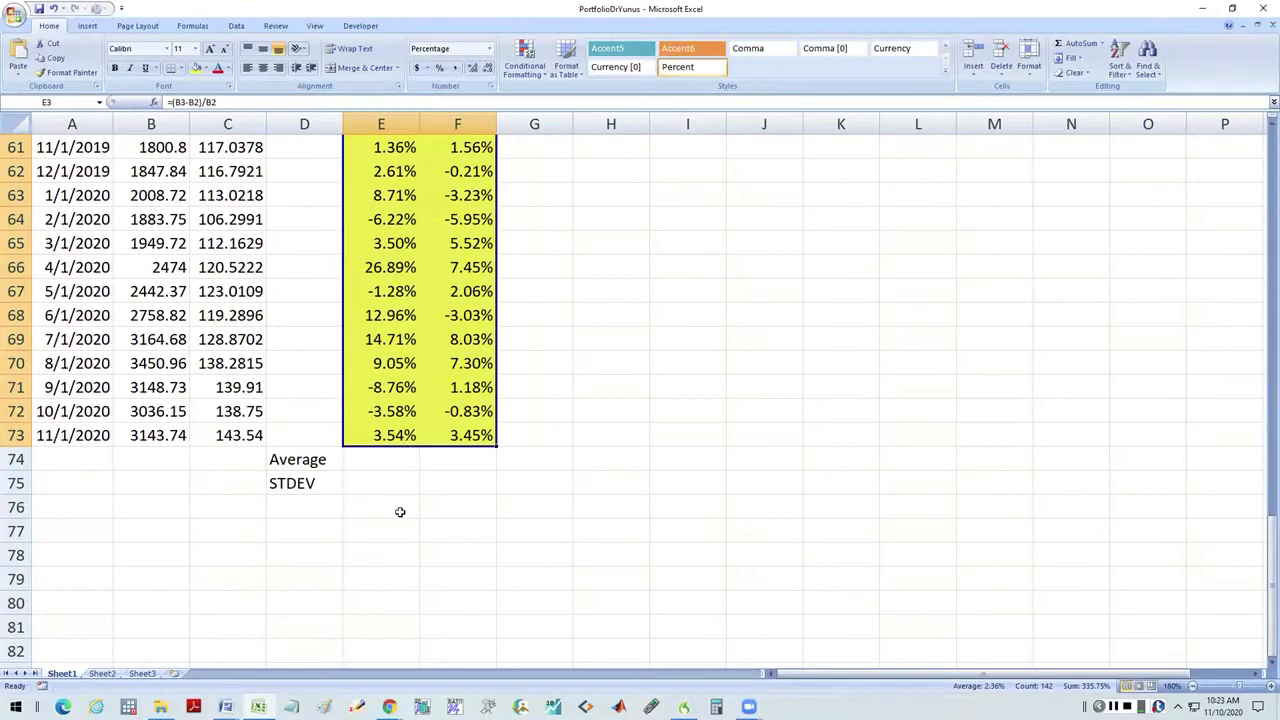
Step: Enter =AVERAGE(E3:E73) in E74 to calculate the average AMZN return
scroll(399, 512, up, 20)
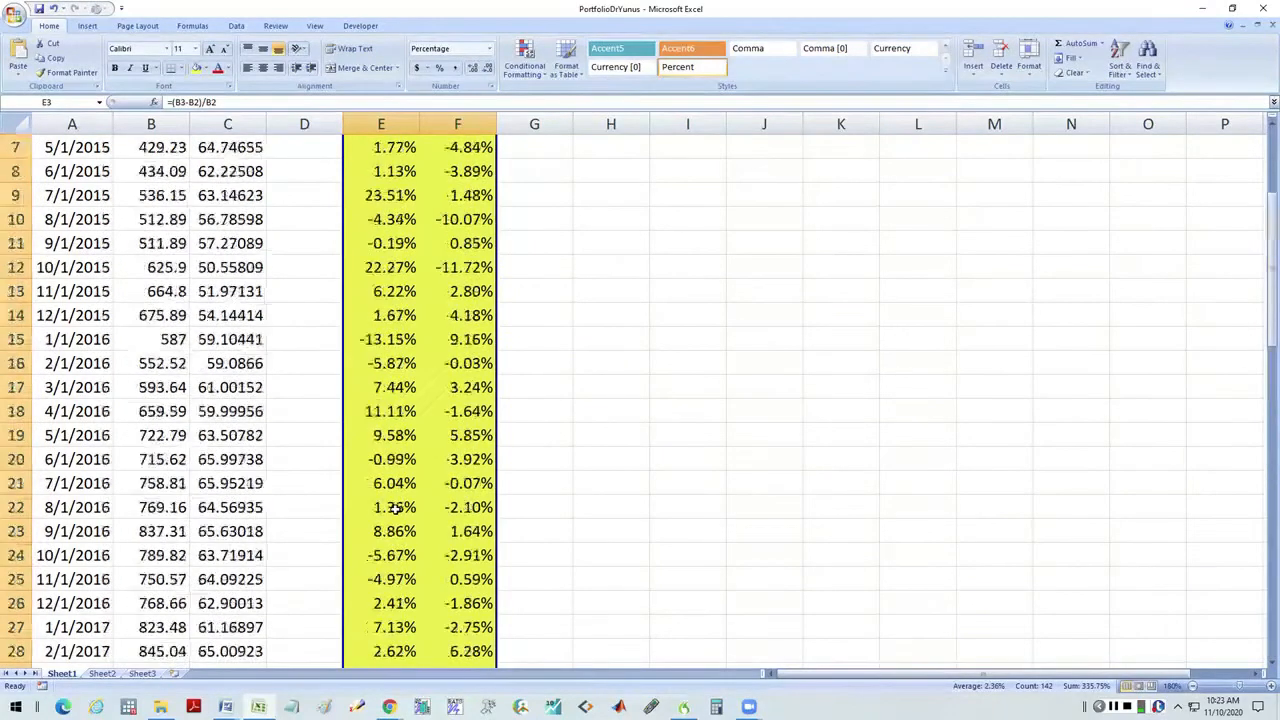
scroll(396, 509, down, 19)
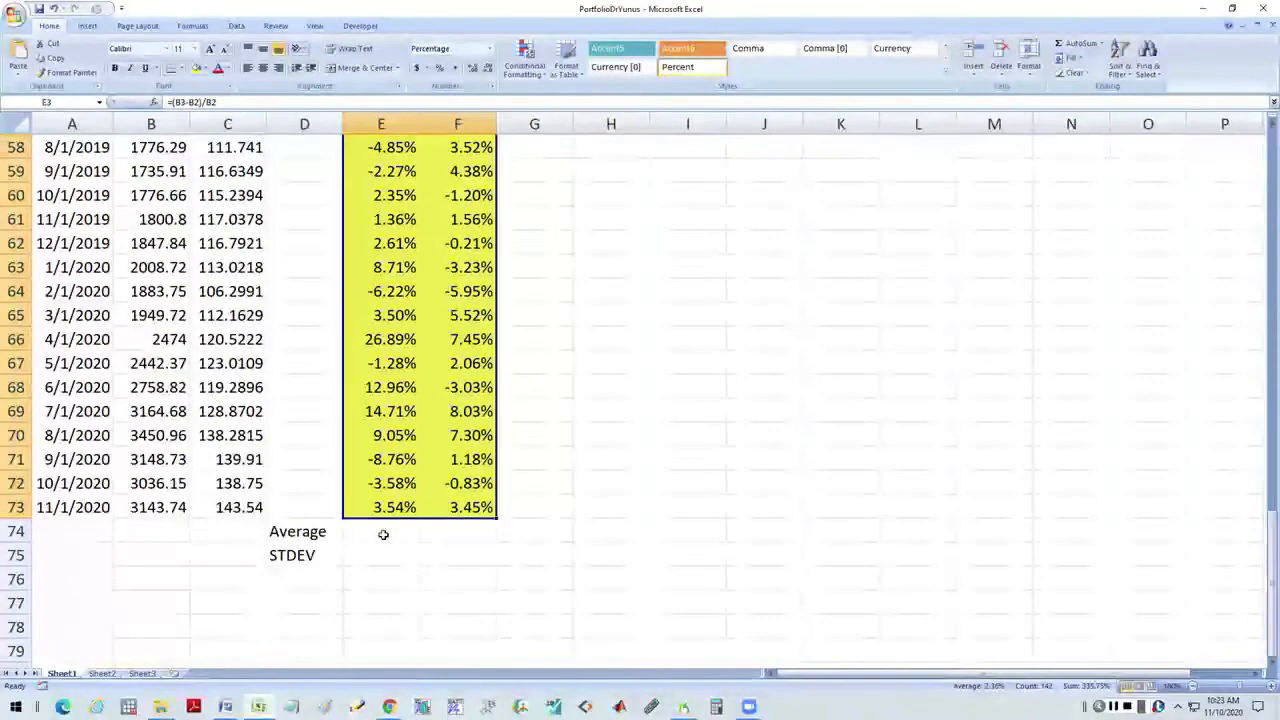
click(383, 535)
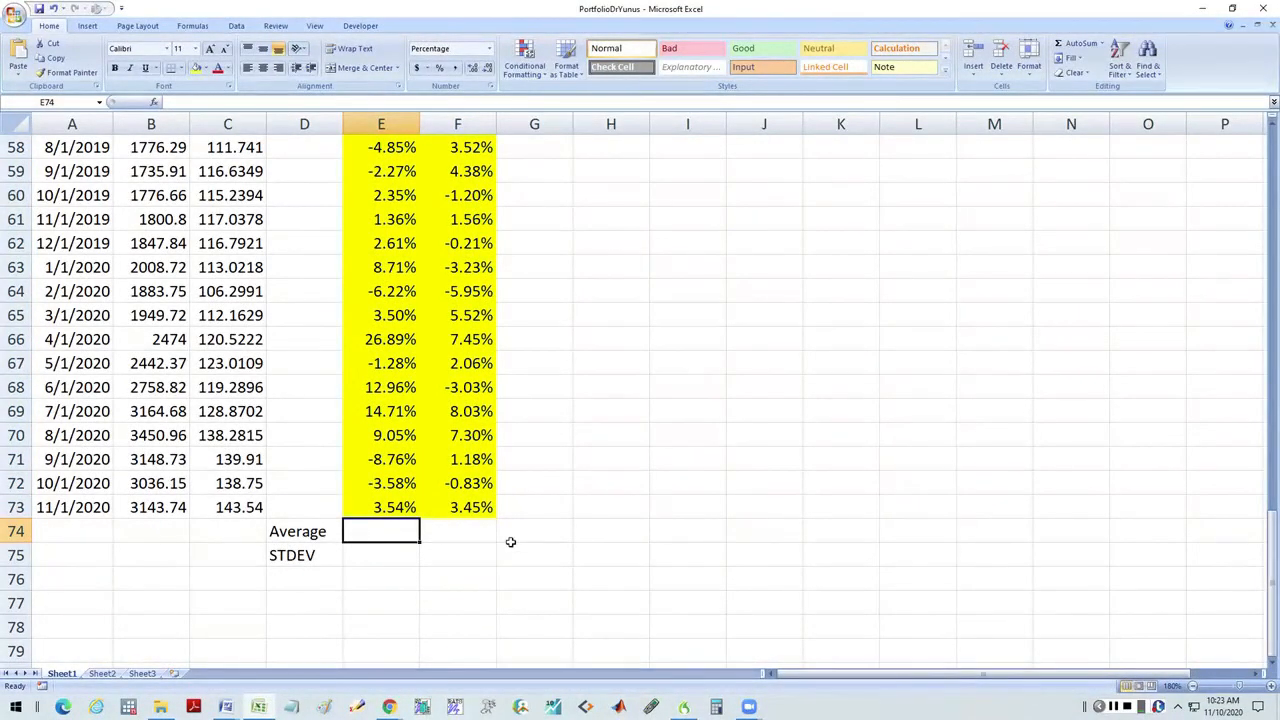
text(=)
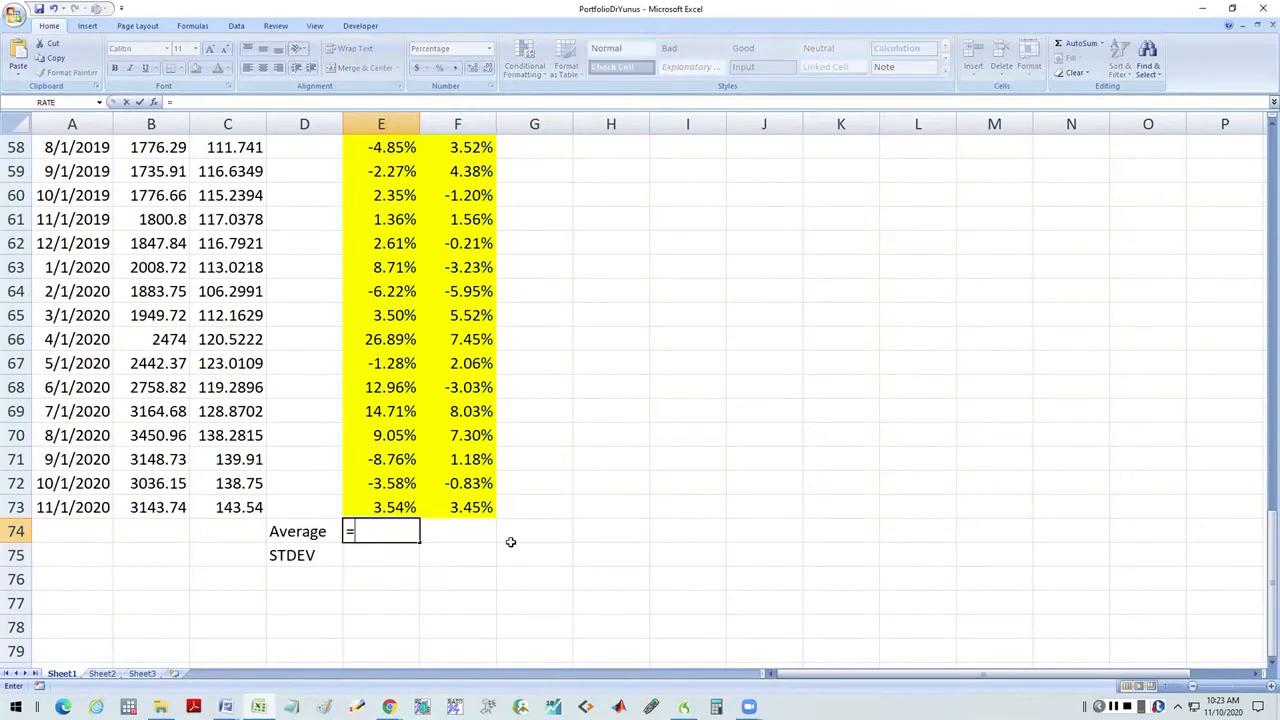
text(average()
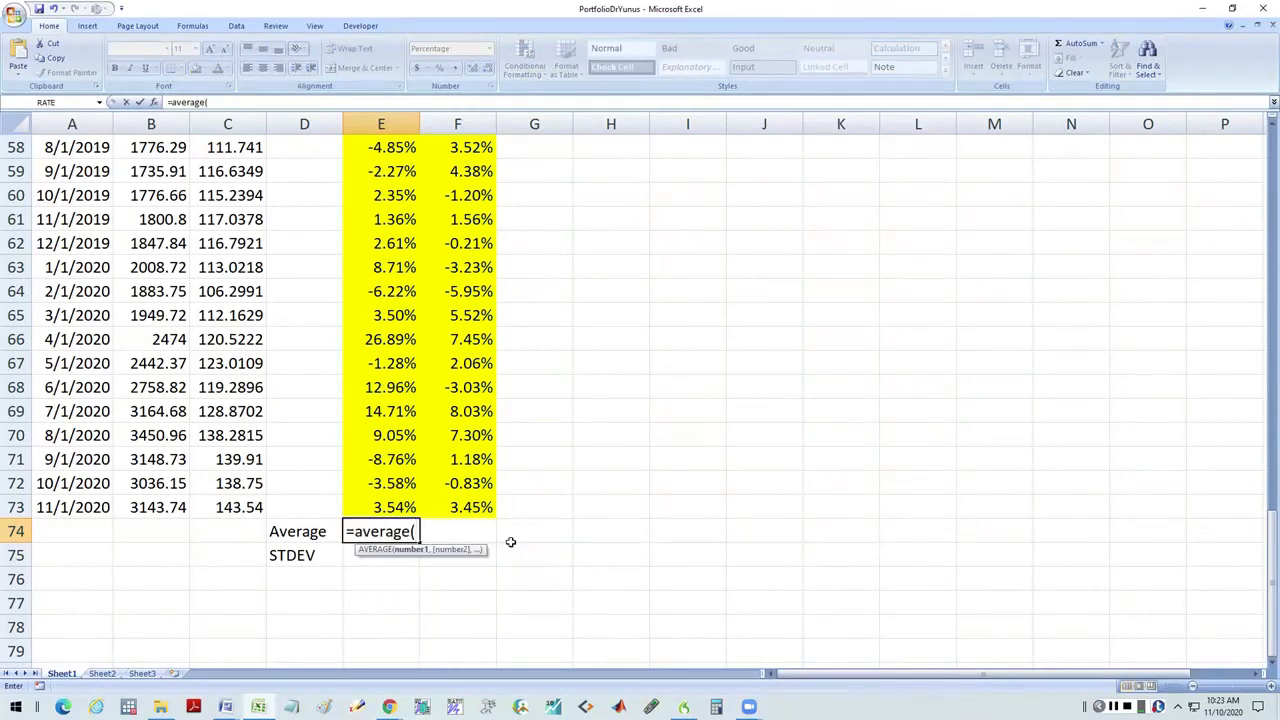
drag(388, 506, 383, 196)
key(Return)
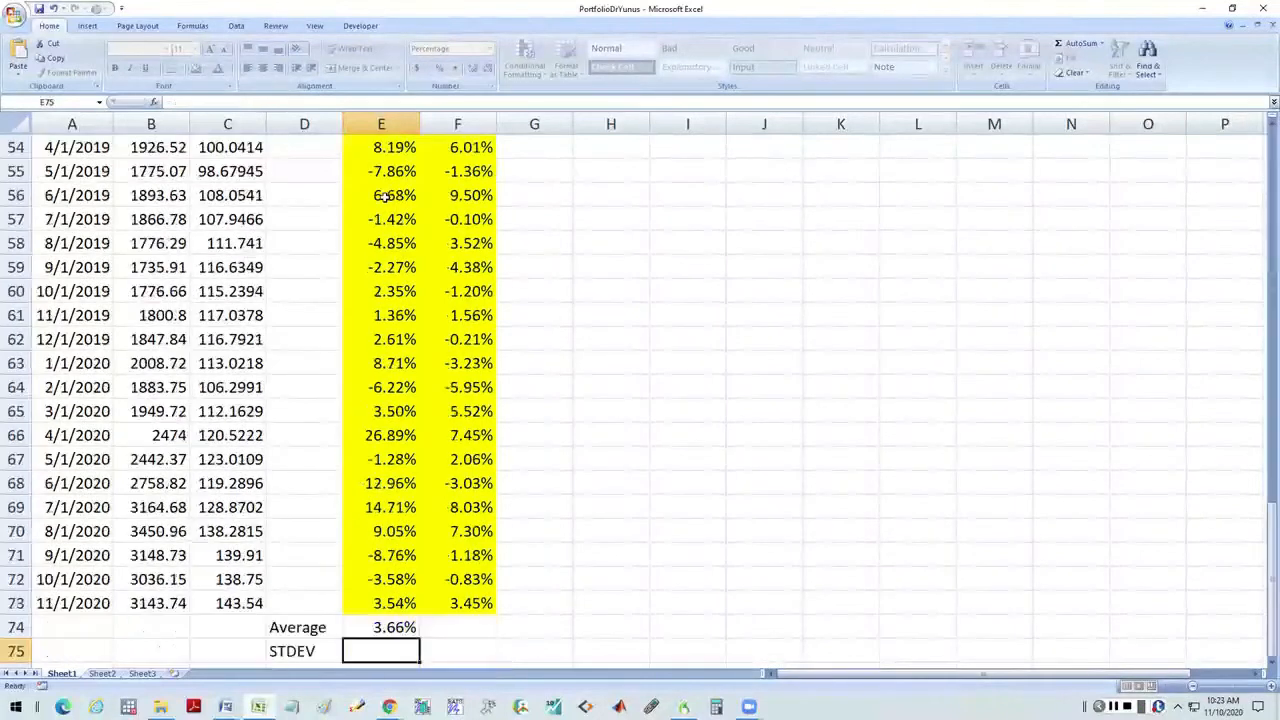
Step: Copy the average formula from E74 to F74 for the WMT returns
click(372, 627)
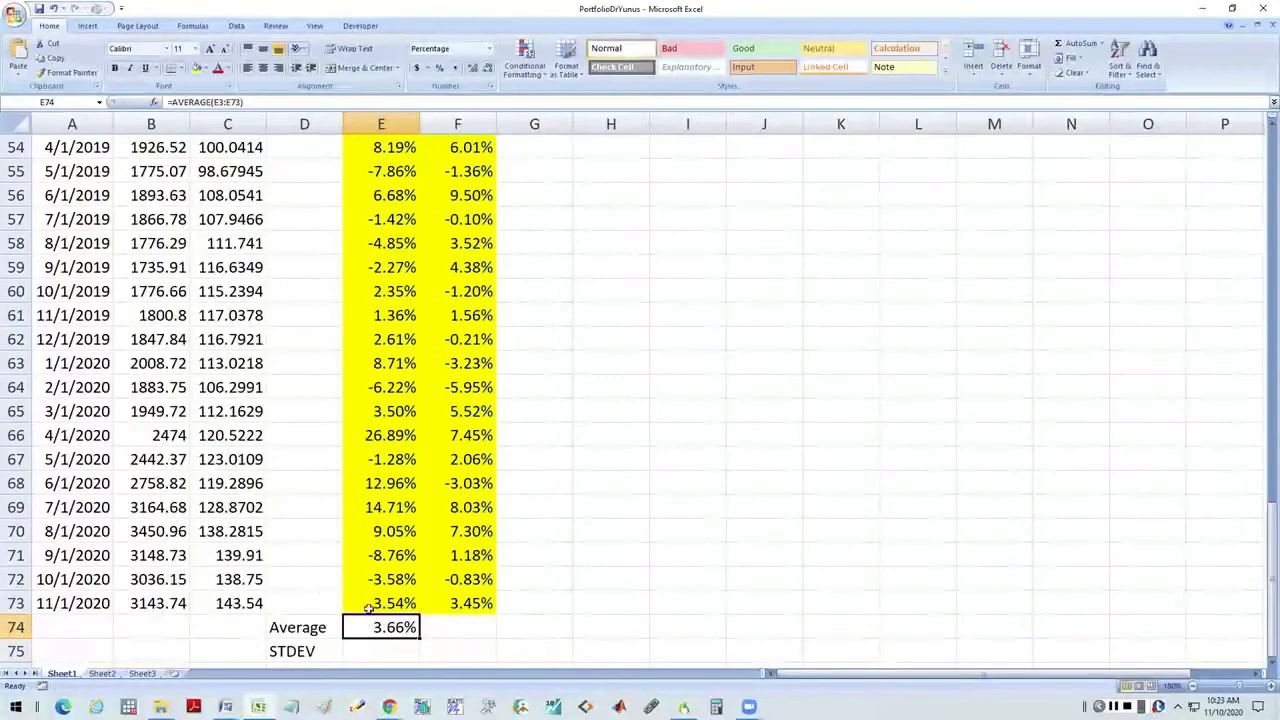
key(ctrl+c)
key(Right)
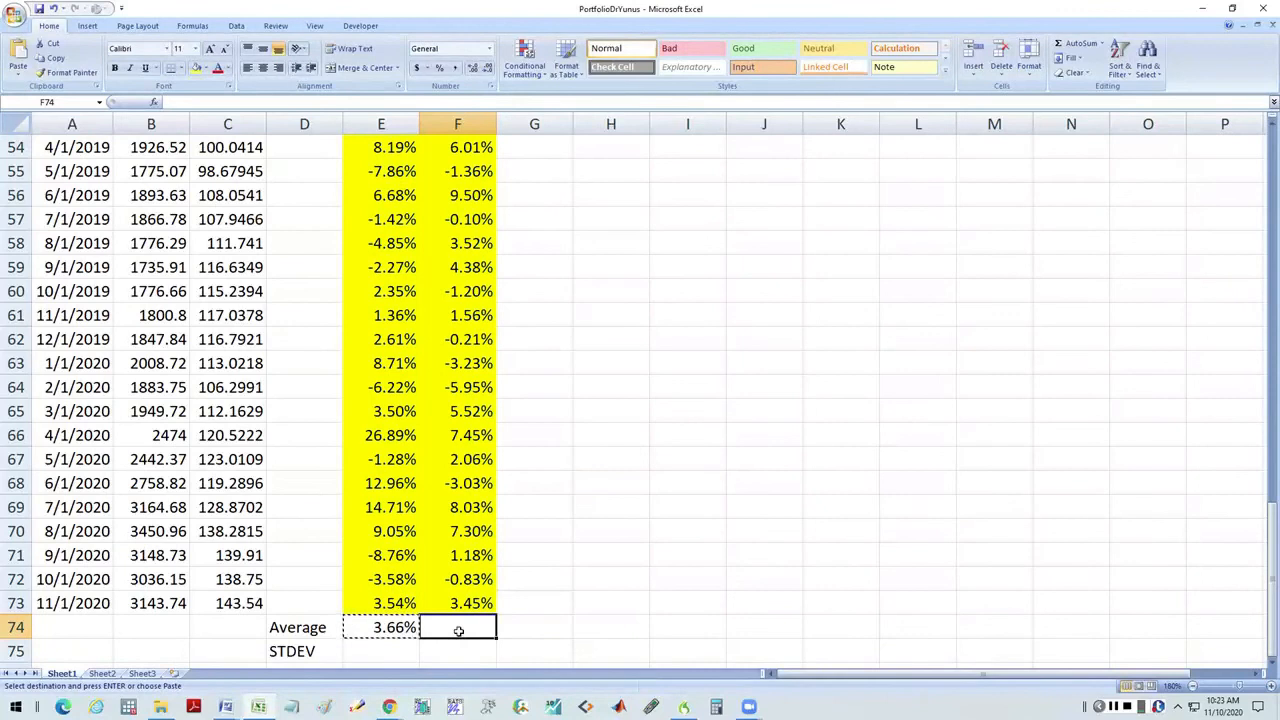
key(ctrl+v)
Step: Enter =STDEV(E3:E73) in E75 to calculate the standard deviation of the AMZN returns
scroll(478, 627, down, 1)
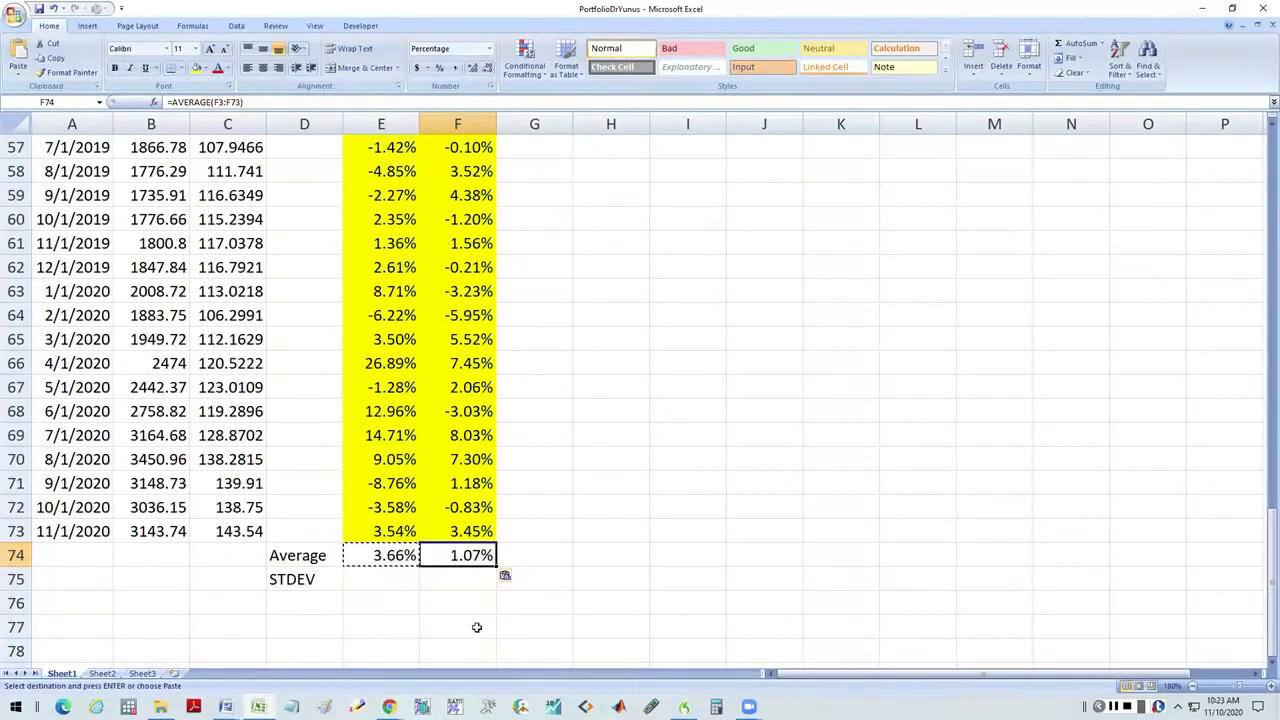
click(380, 578)
text(=s)
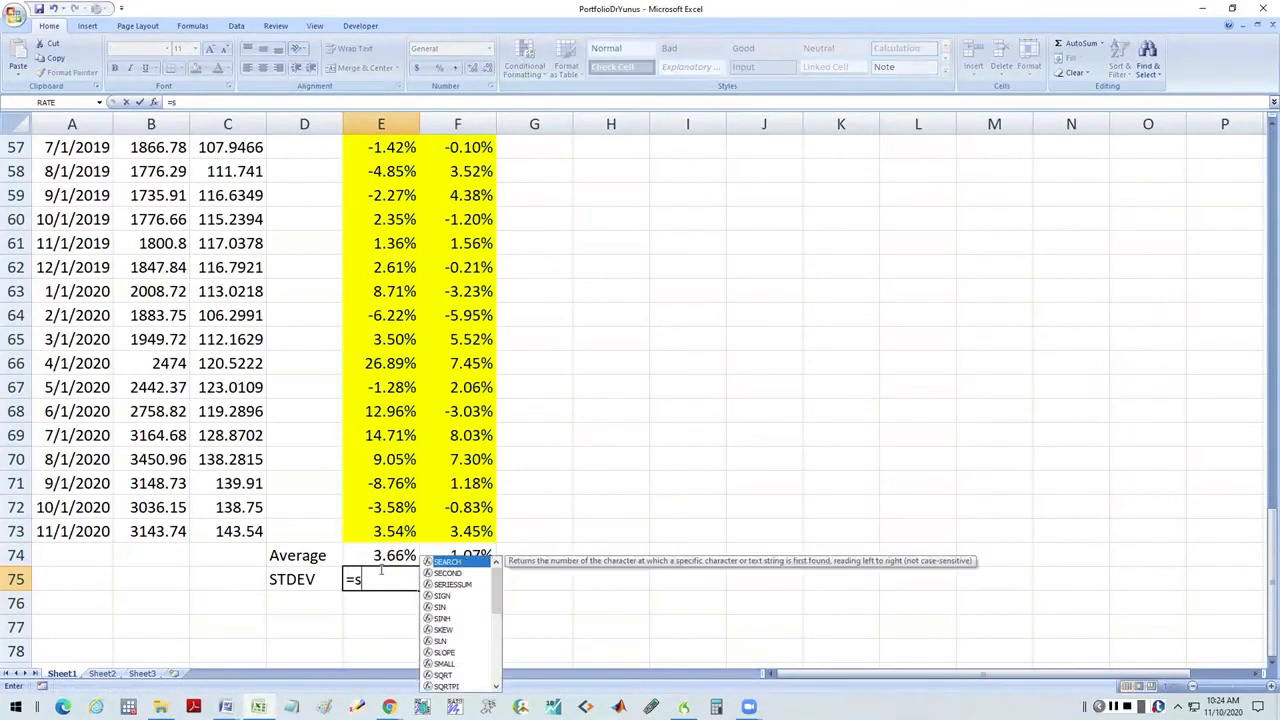
text(tdev()
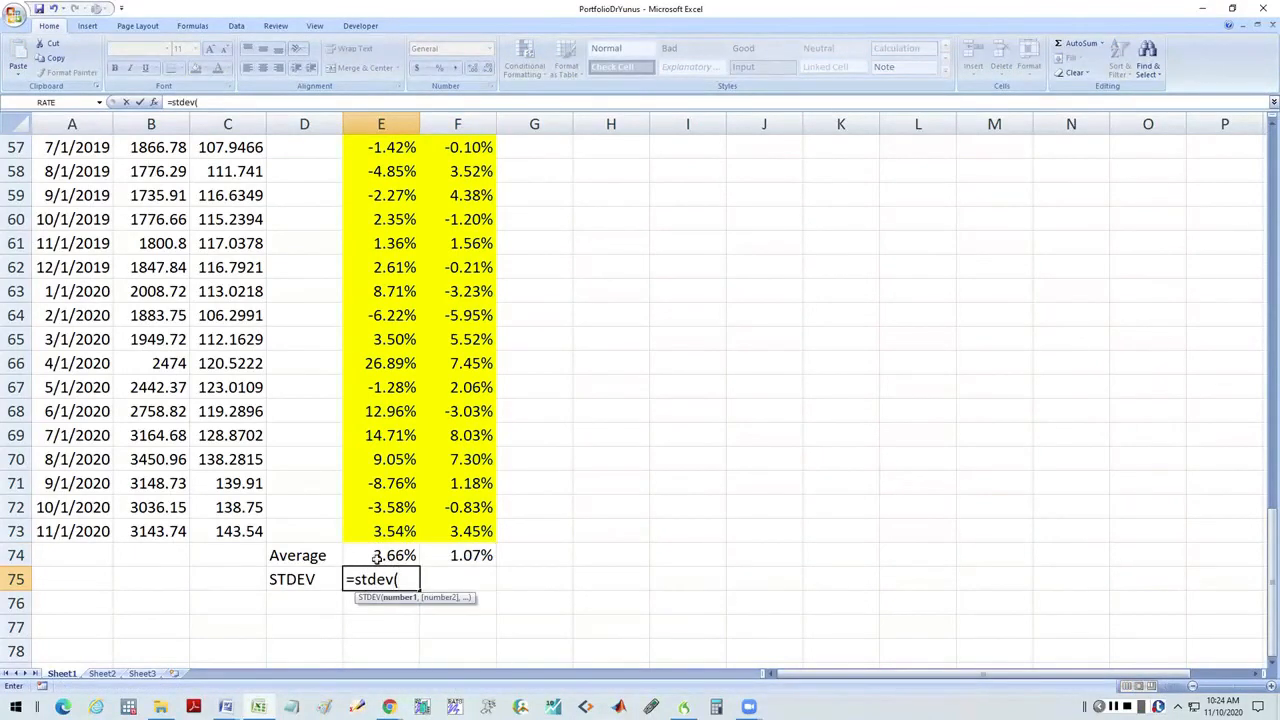
drag(394, 531, 386, 196)
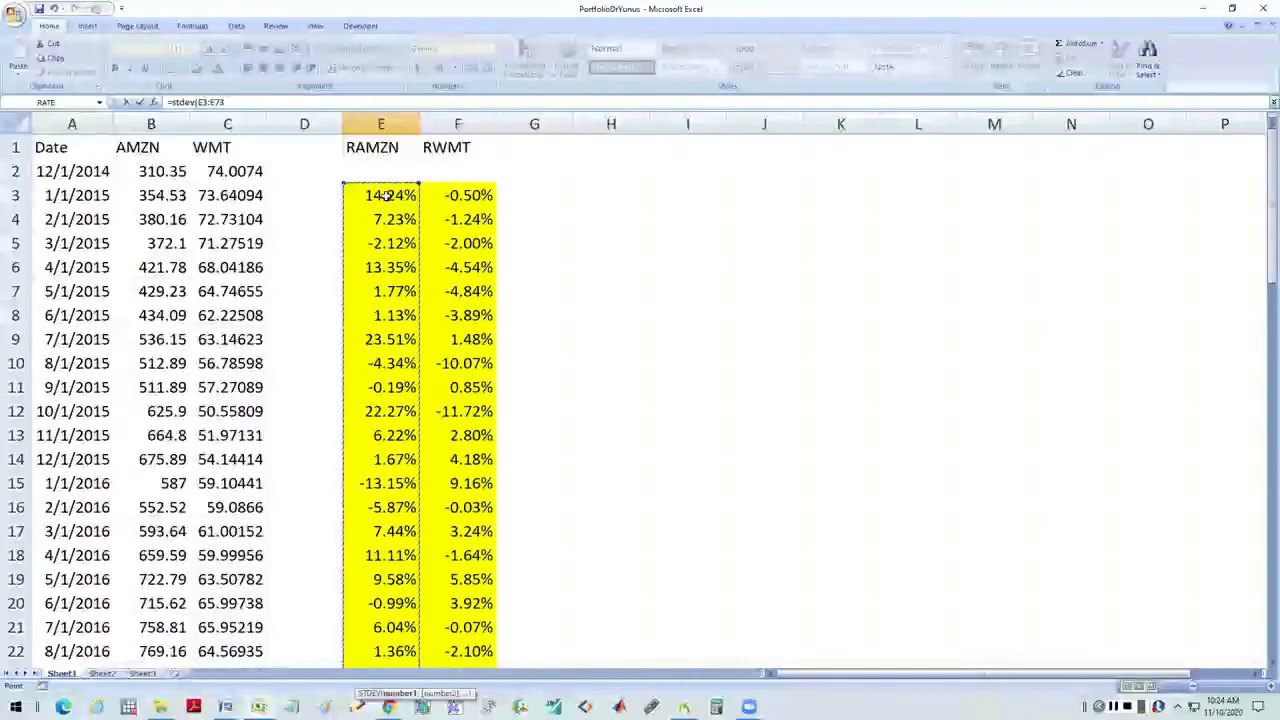
key(Return)
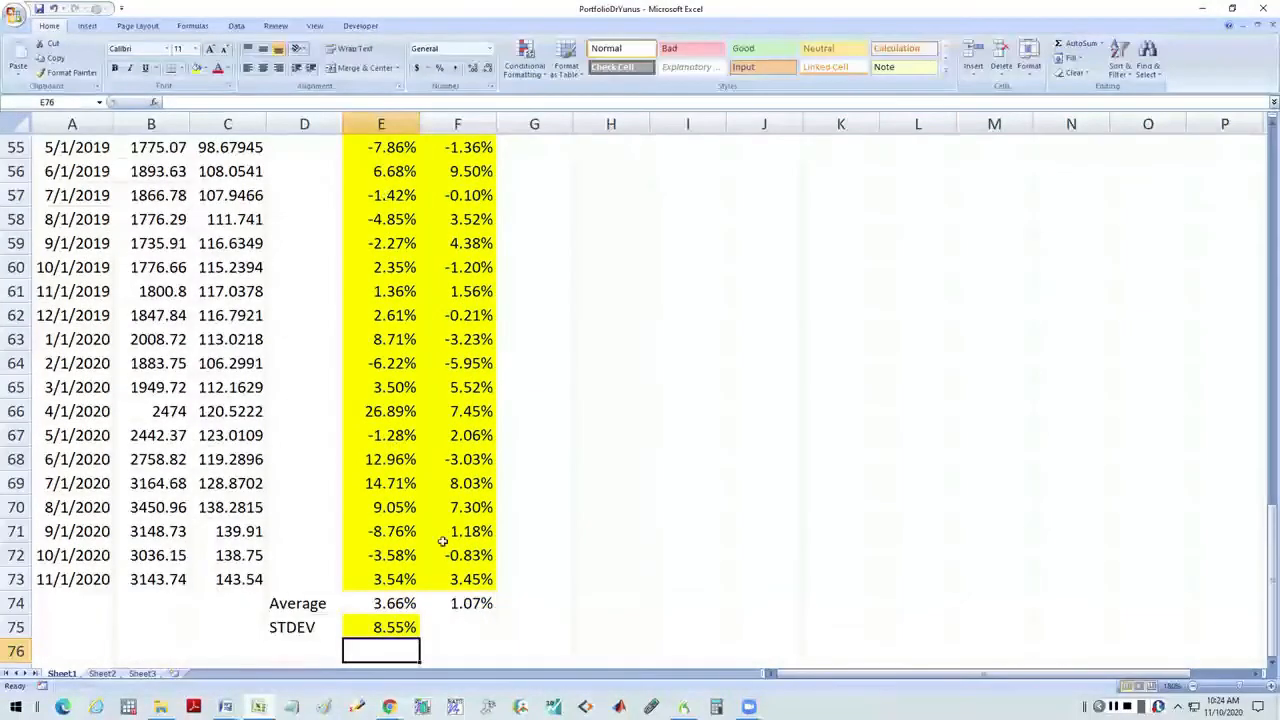
Step: Copy the standard deviation formula from E75 to F75 and give the summary cells E74:F75 a blue fill
click(377, 626)
key(ctrl+c)
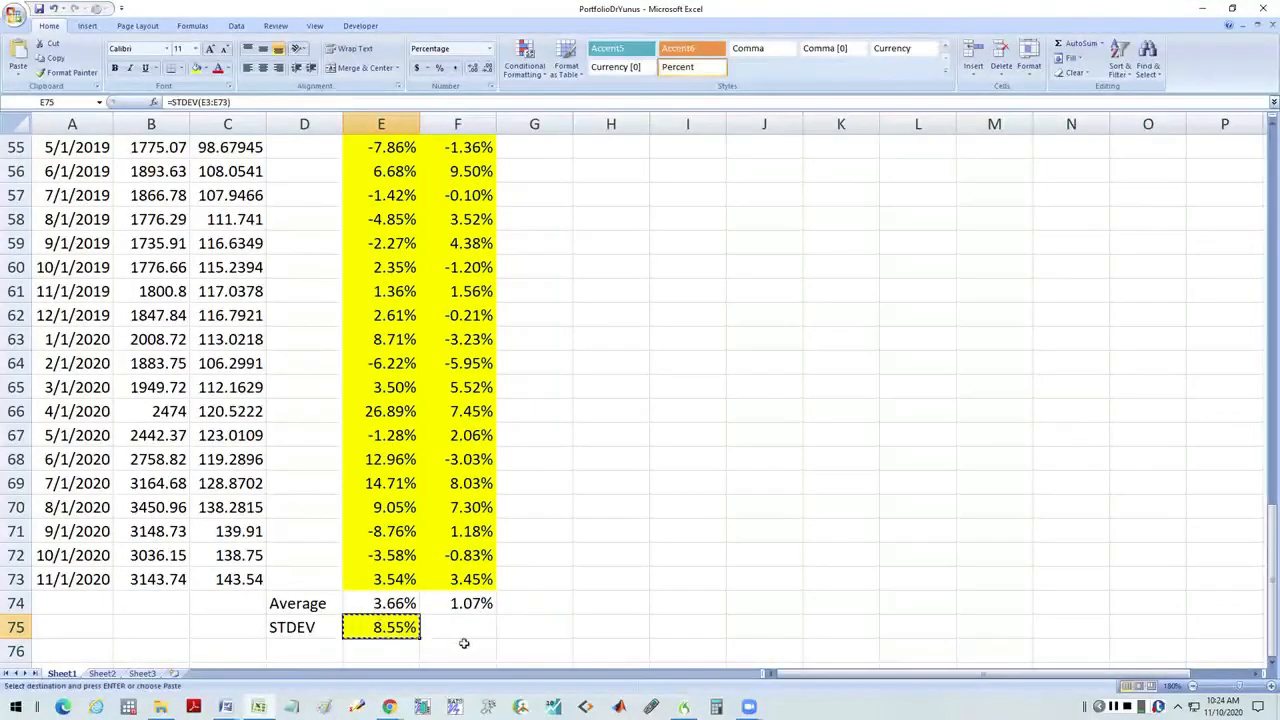
click(460, 628)
key(ctrl+v)
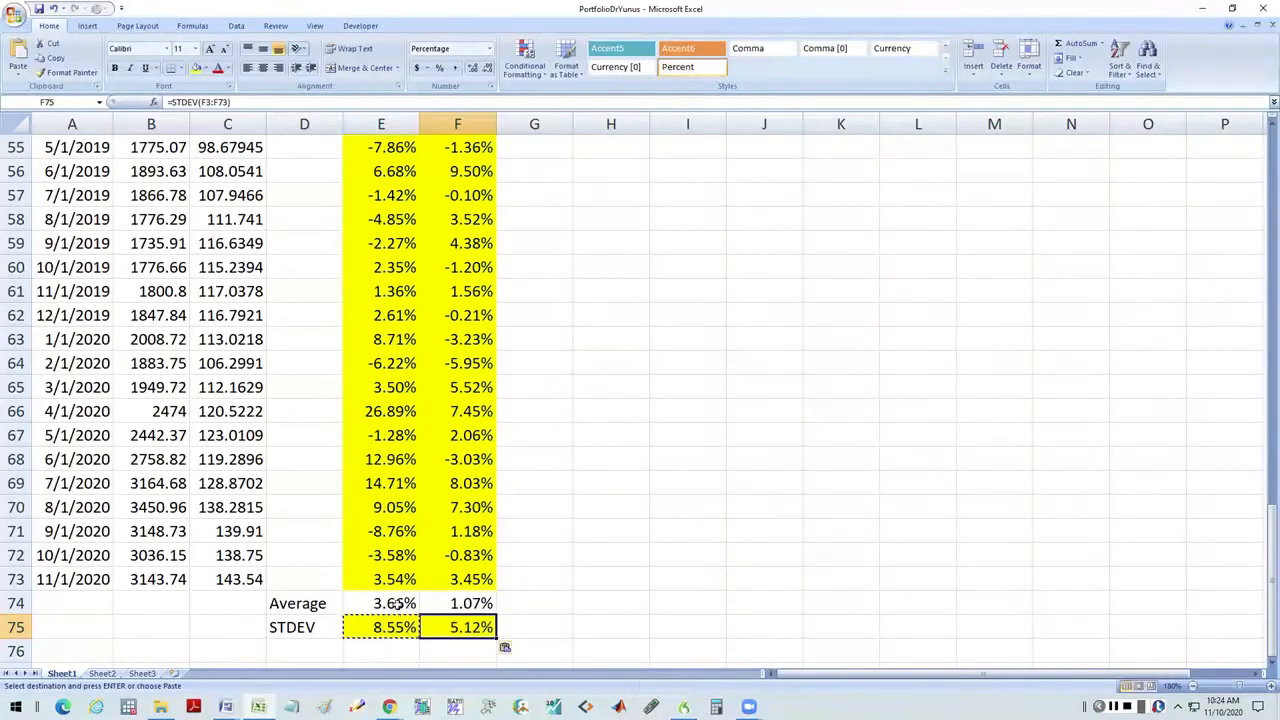
drag(397, 603, 470, 627)
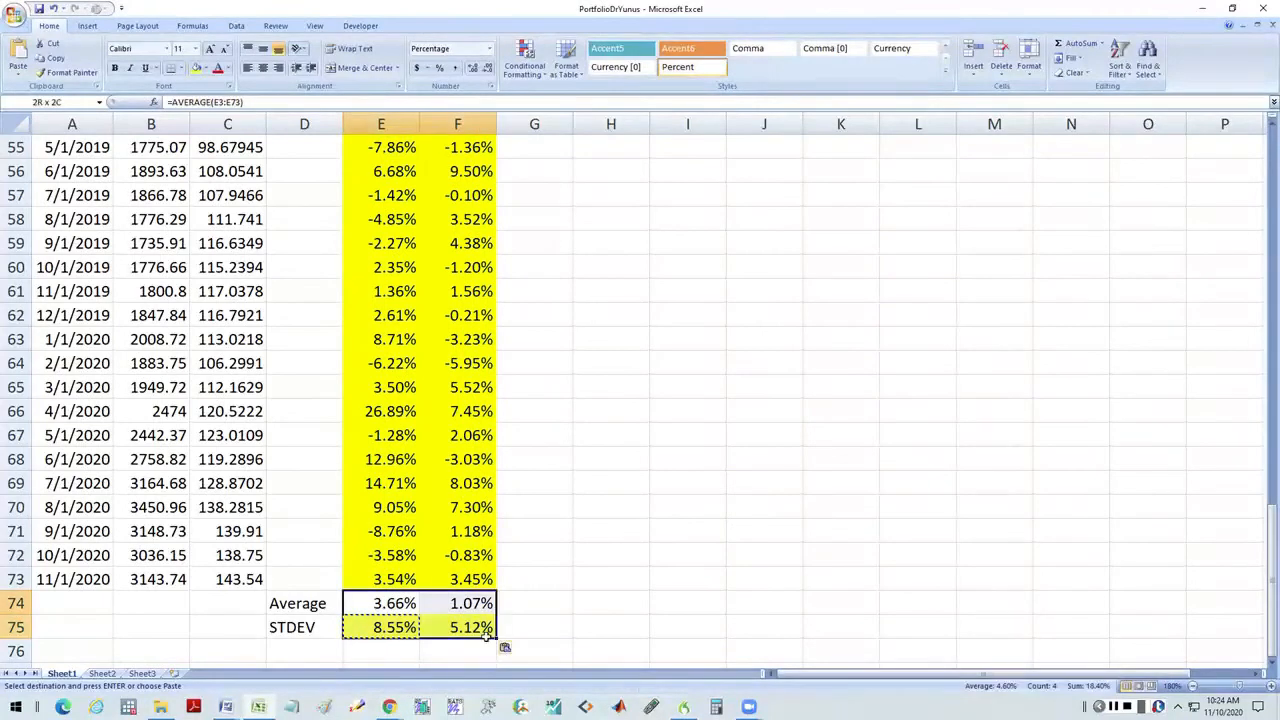
click(198, 71)
Step: Review the monthly return columns and the average and standard deviation formulas in E74 and E75
scroll(457, 432, up, 18)
scroll(450, 446, down, 1)
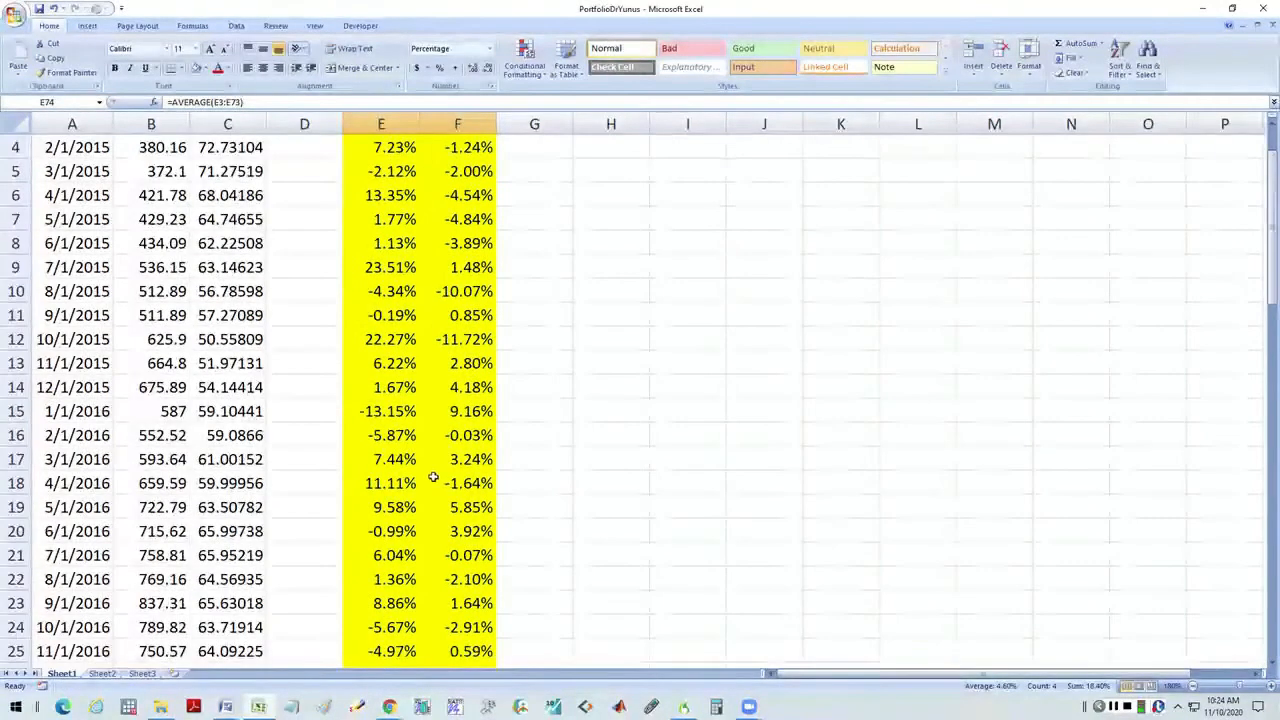
scroll(430, 480, down, 14)
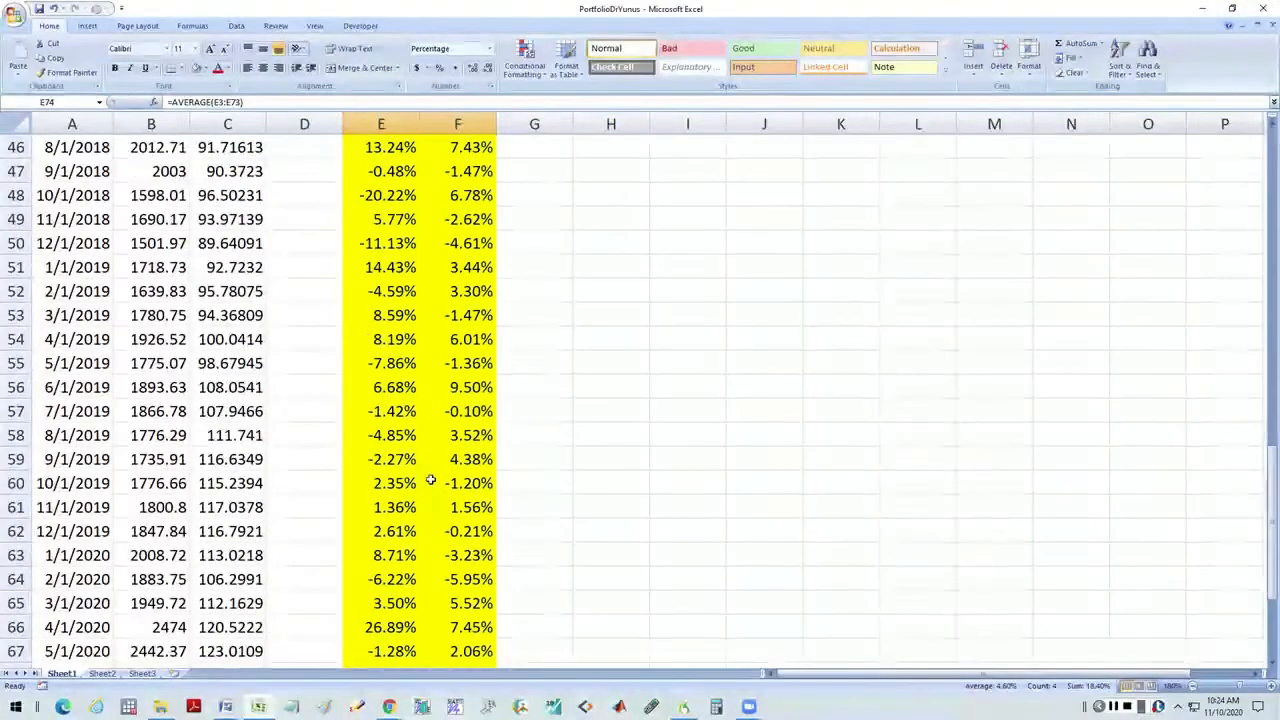
scroll(430, 480, down, 4)
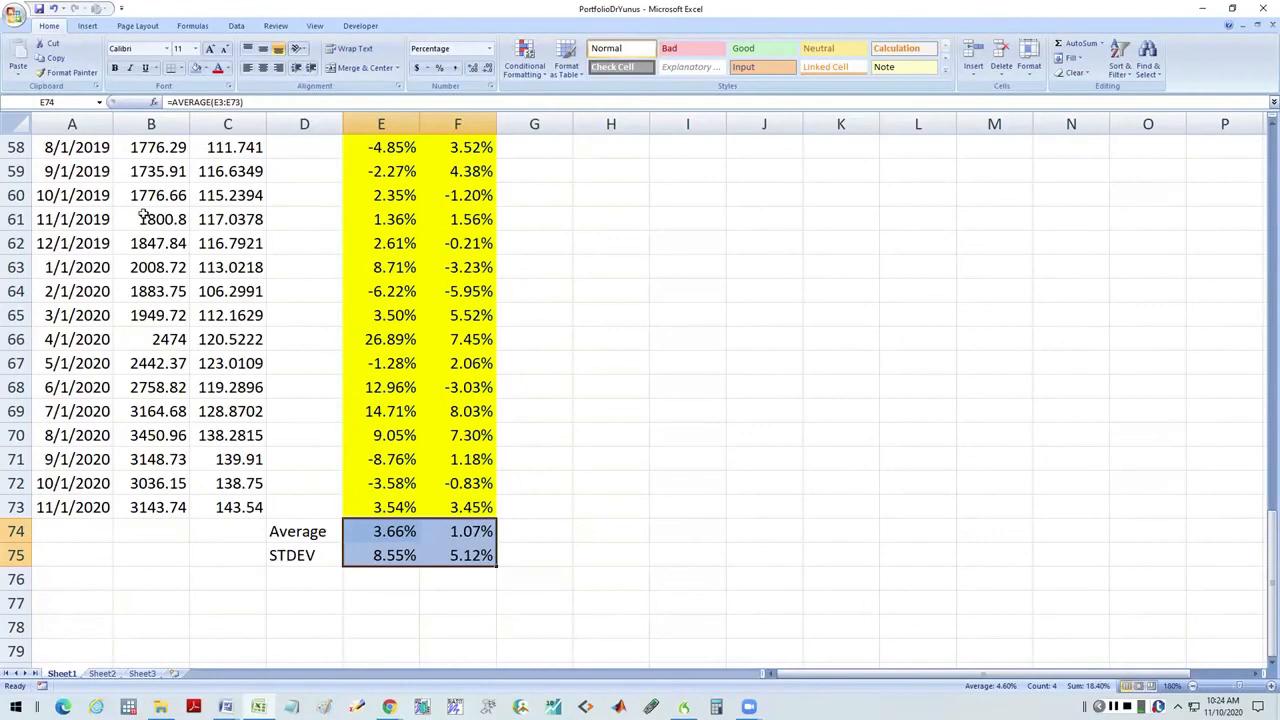
click(392, 527)
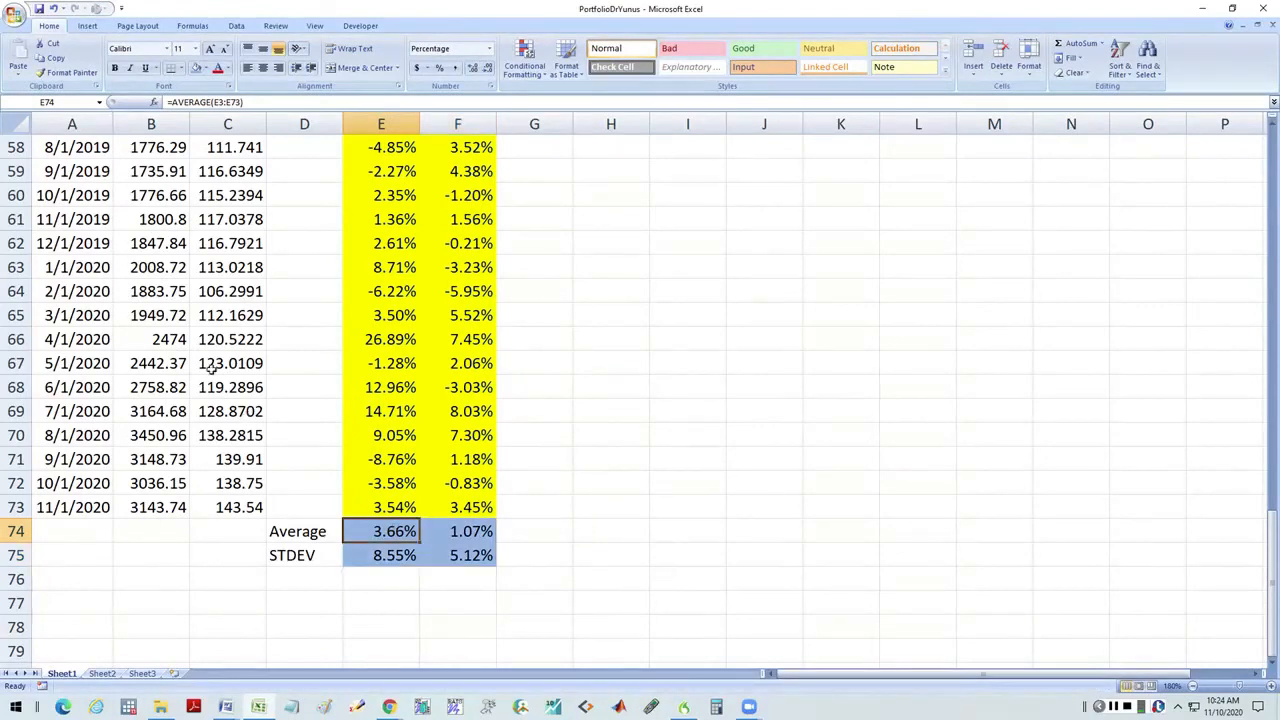
click(370, 556)
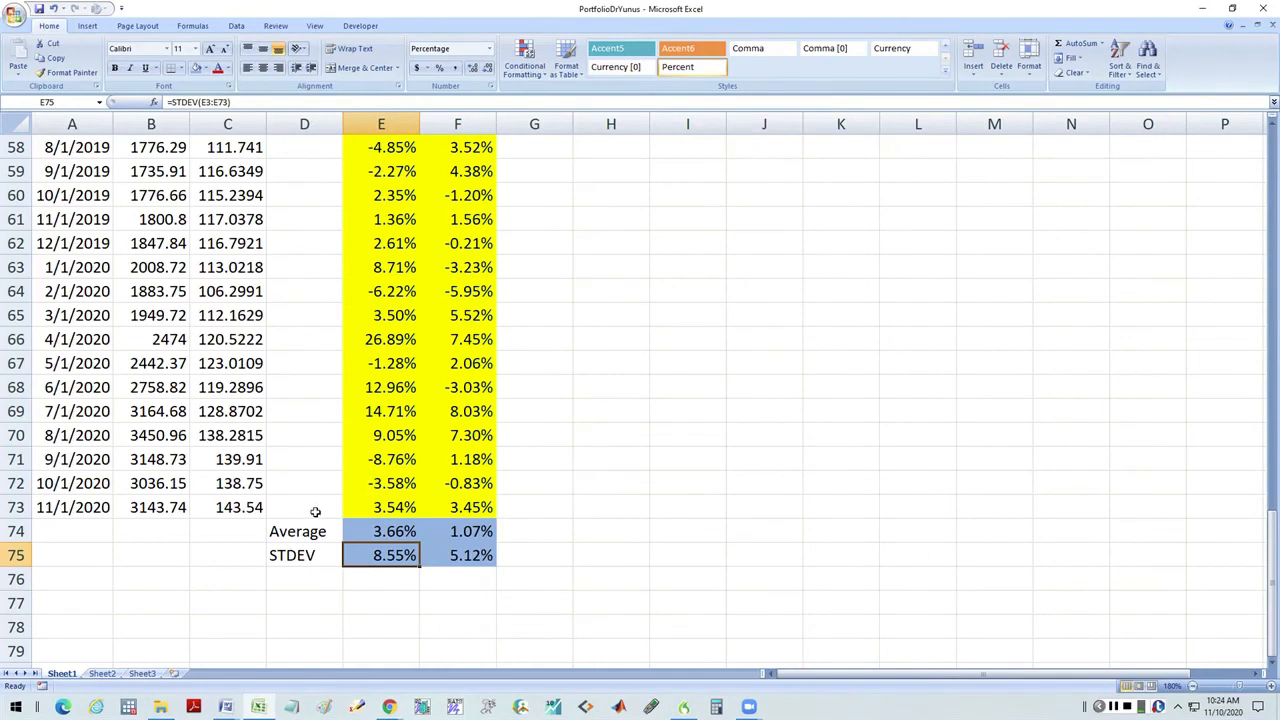
scroll(315, 512, up, 19)
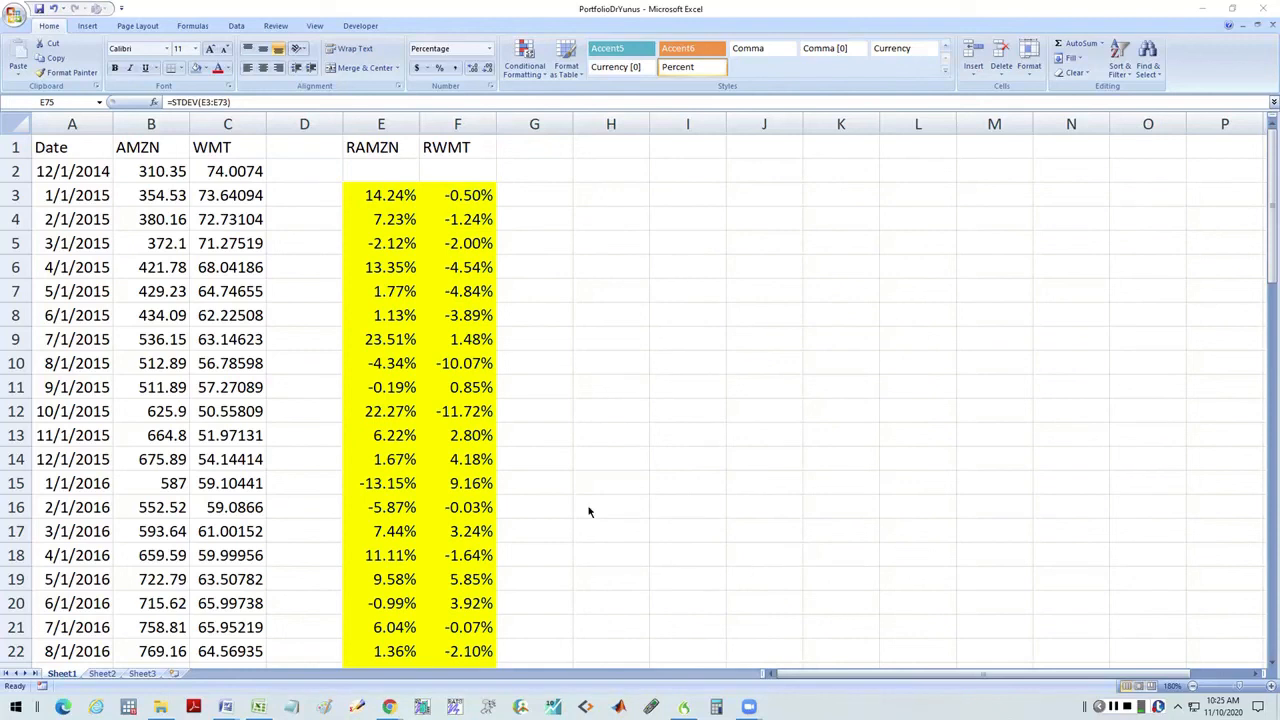
scroll(588, 511, down, 19)
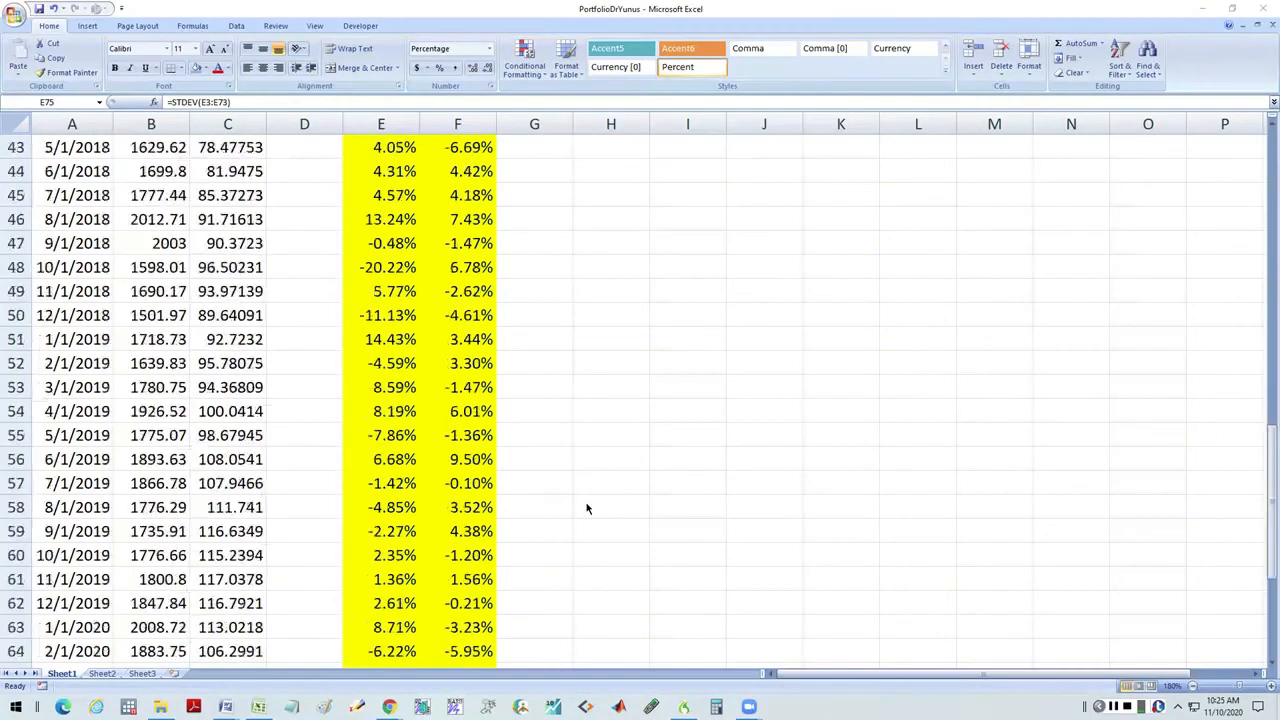
scroll(587, 509, down, 1)
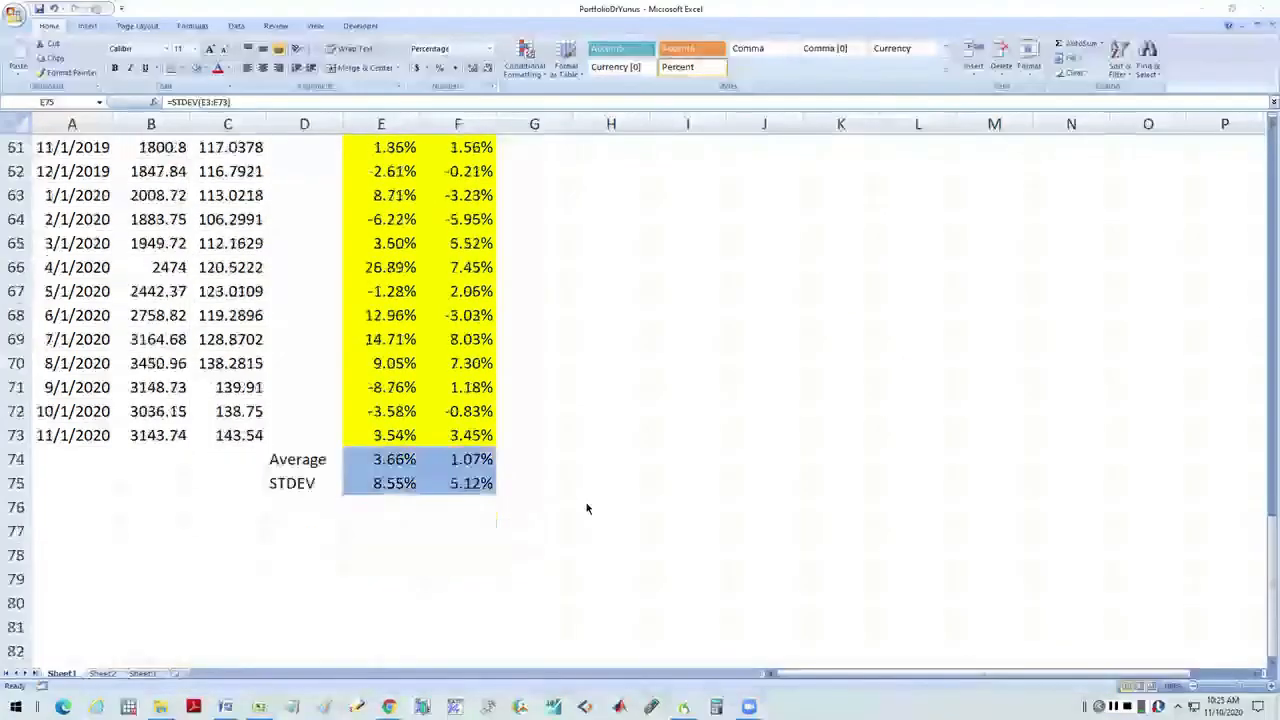
Step: Enter =CORREL(E3:E73,F3:F73) in E76 to correlate the AMZN and WMT returns, and make the cell bold
click(386, 485)
click(383, 506)
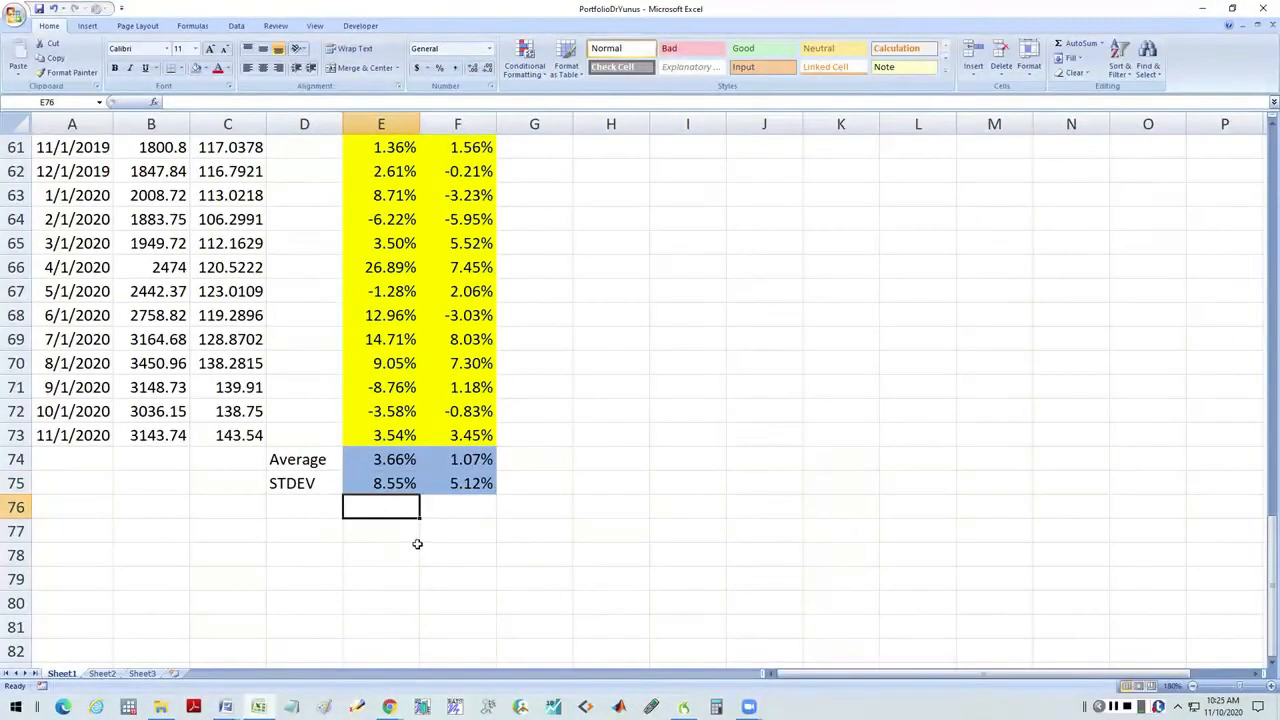
text(=correl)
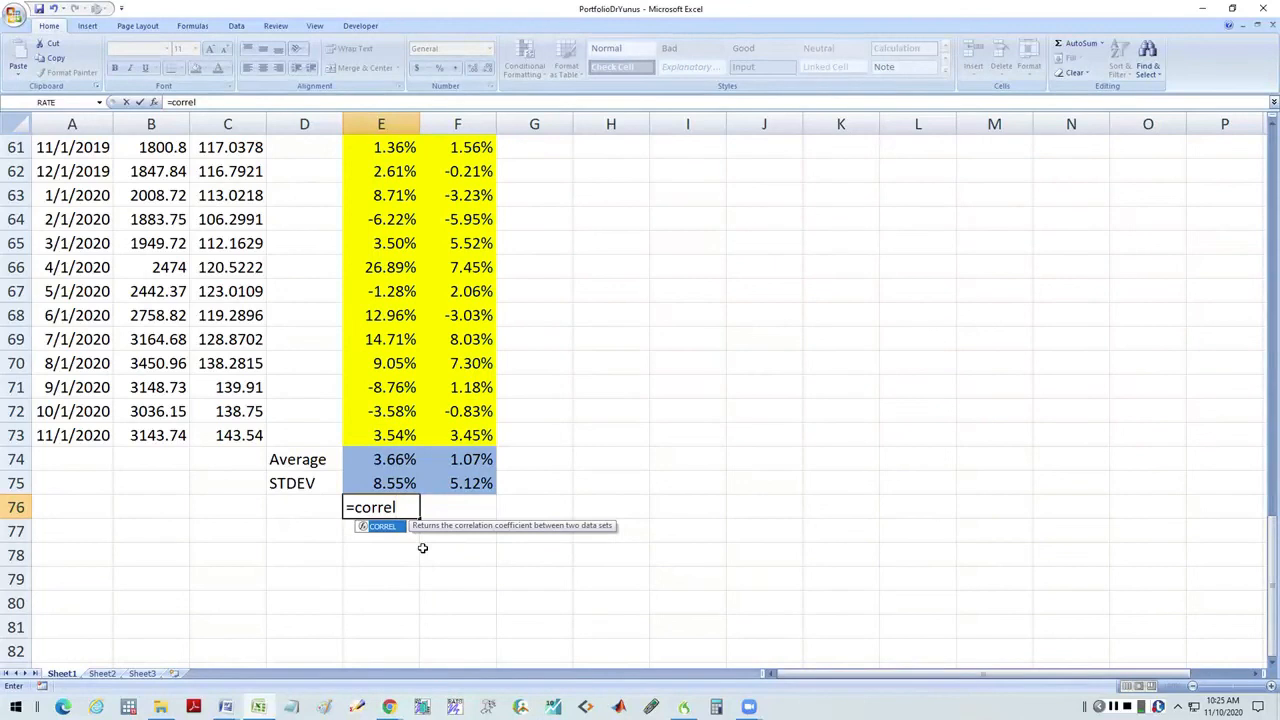
text(()
click(370, 427)
drag(370, 427, 400, 190)
scroll(460, 405, down, 12)
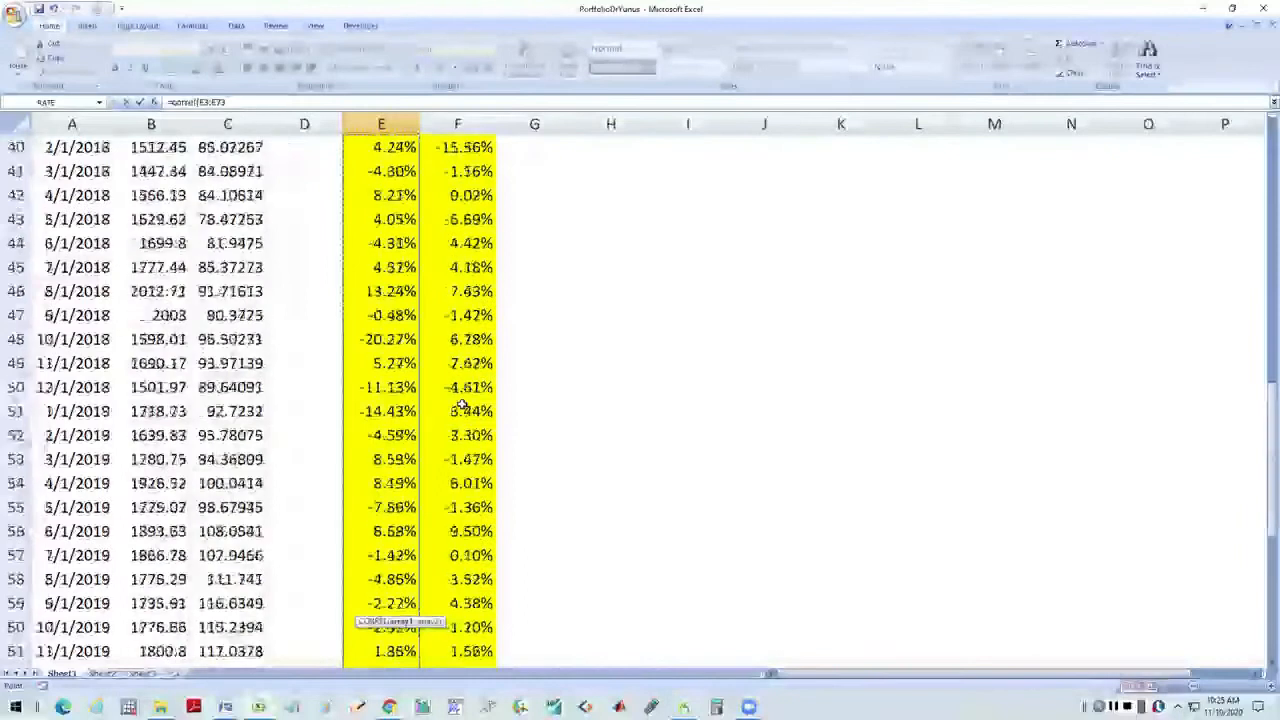
scroll(462, 405, down, 8)
text(,)
drag(458, 435, 461, 192)
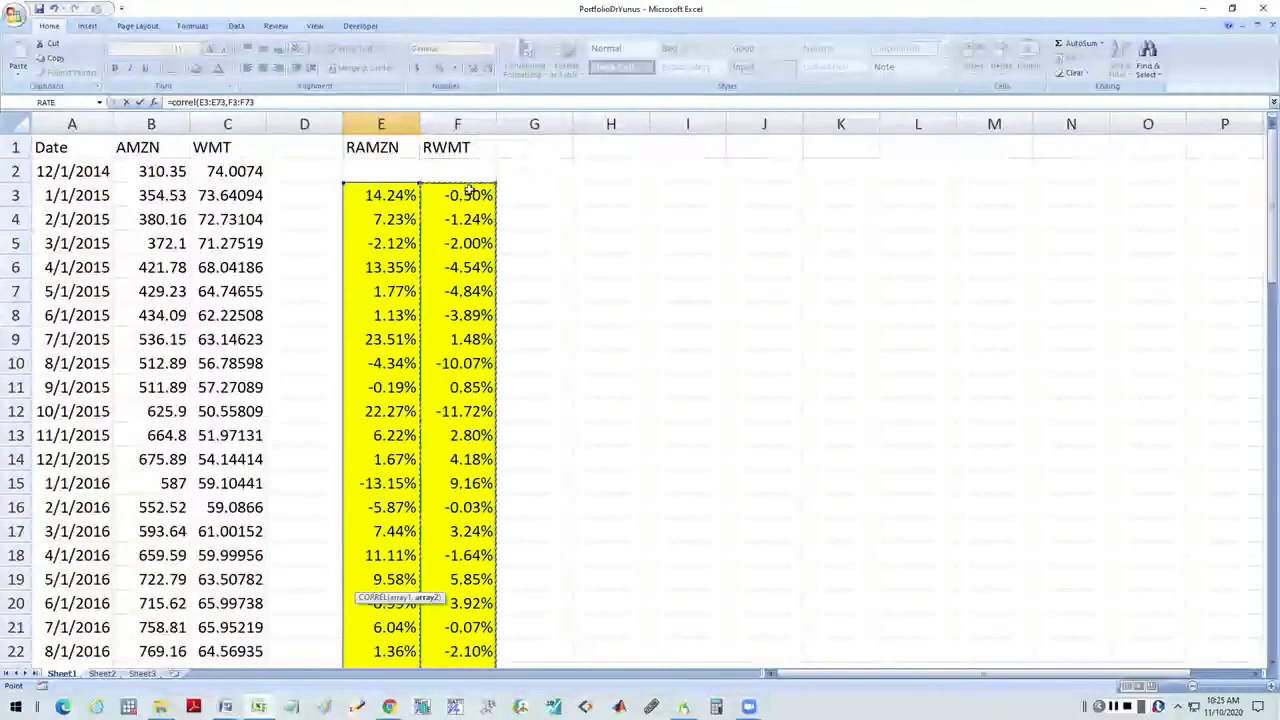
key(Return)
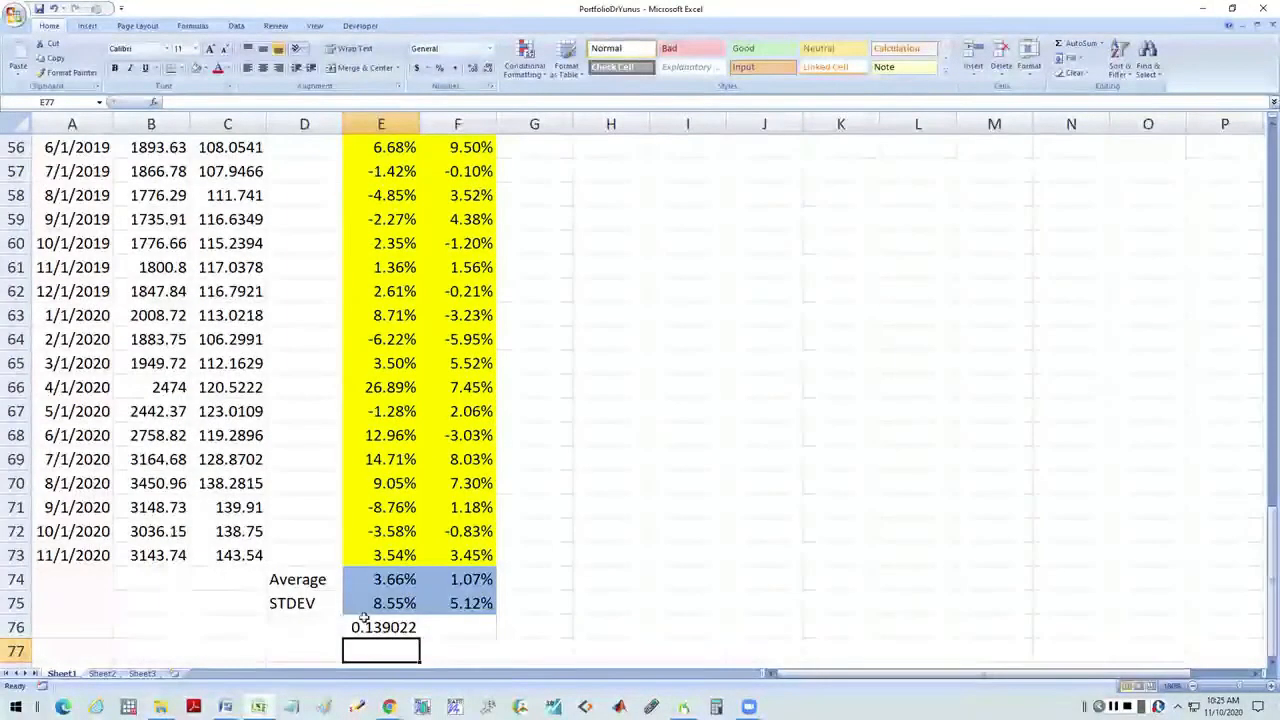
click(392, 624)
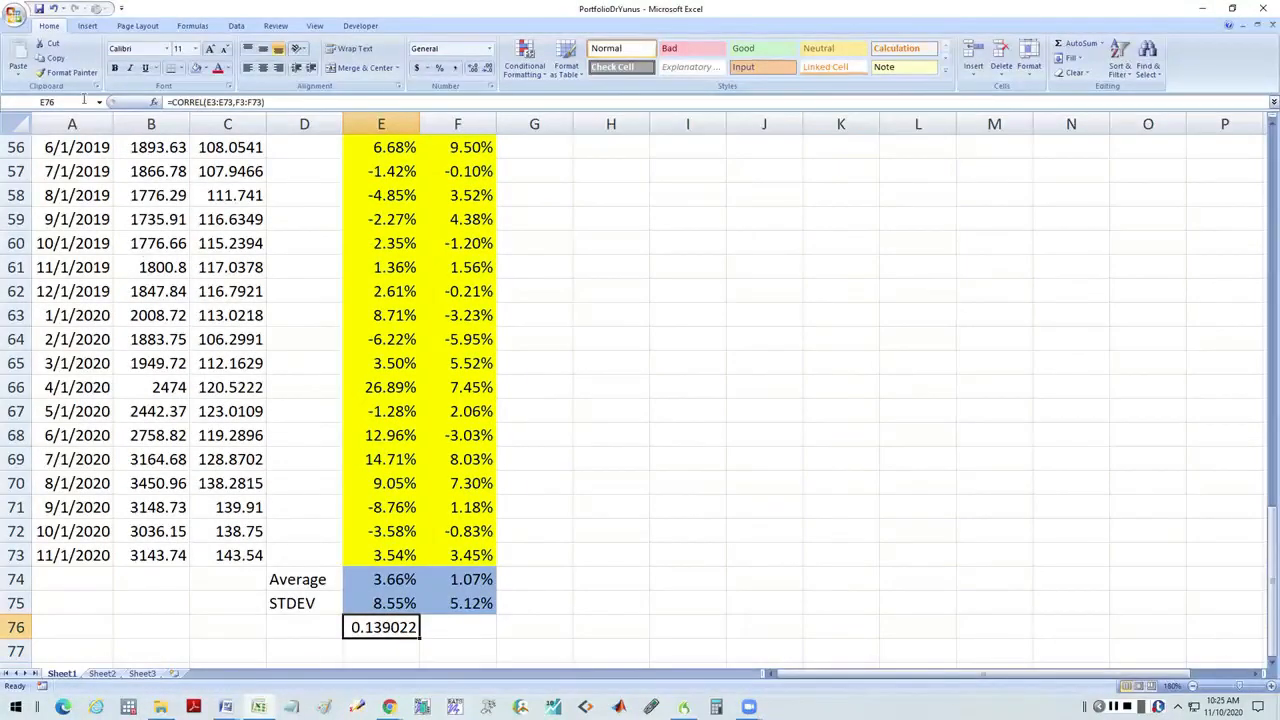
click(114, 69)
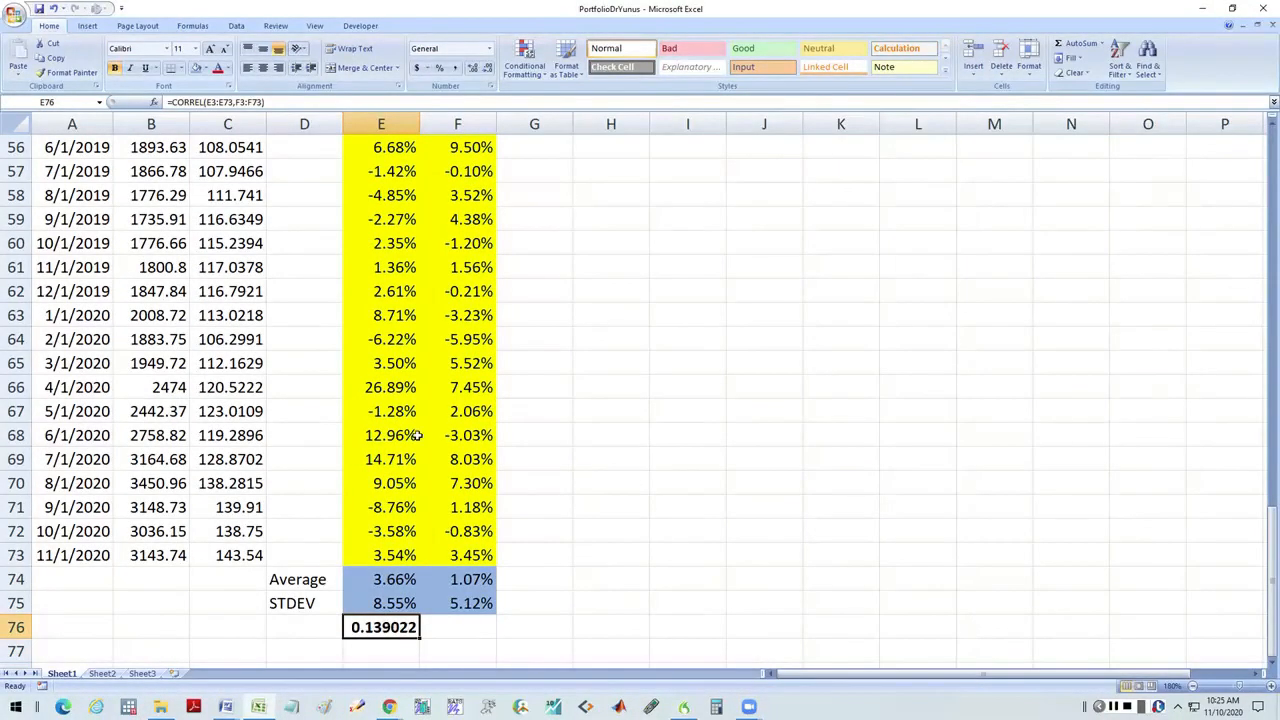
Step: Check that the Analysis ToolPak is enabled among the Excel add-ins in the program options
scroll(418, 435, up, 18)
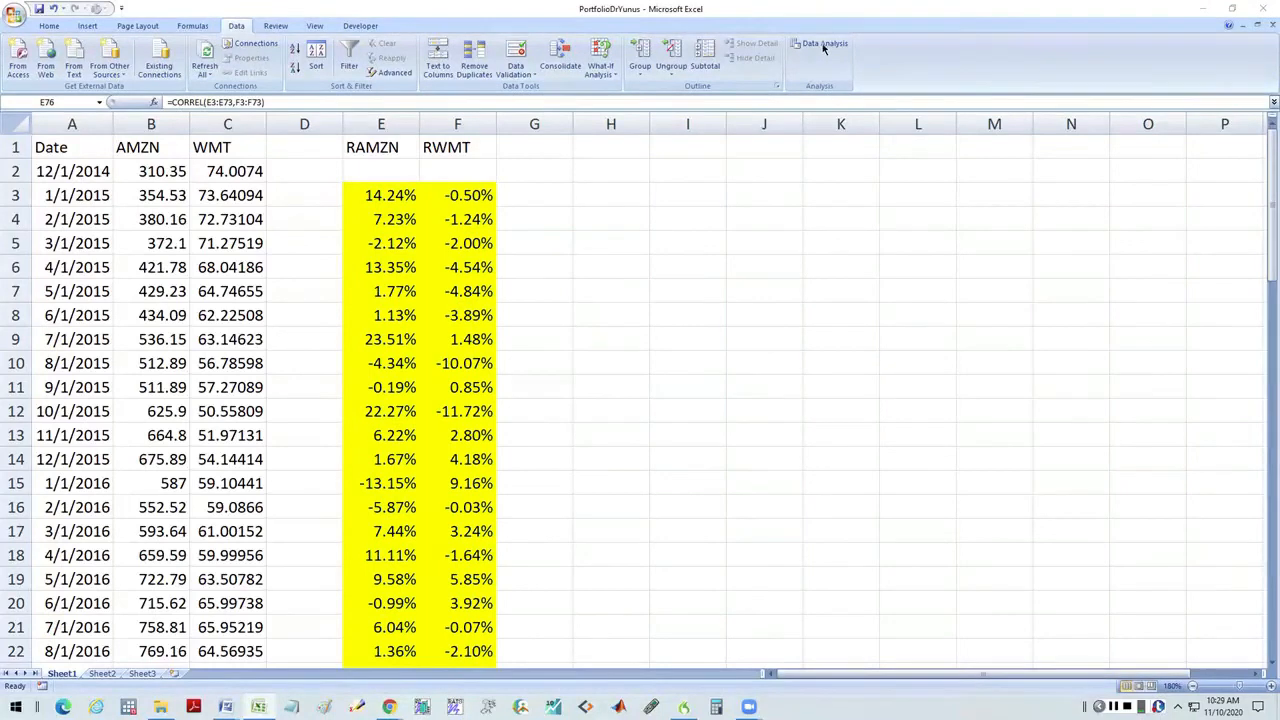
click(14, 14)
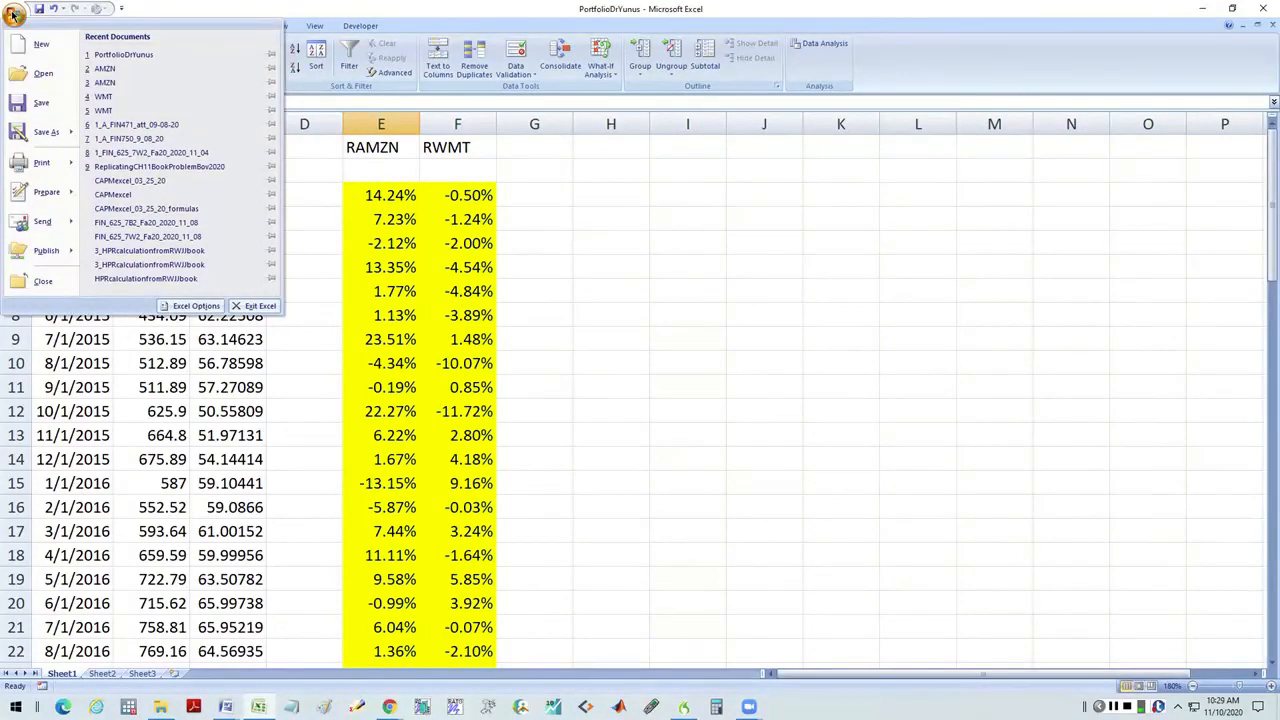
click(190, 306)
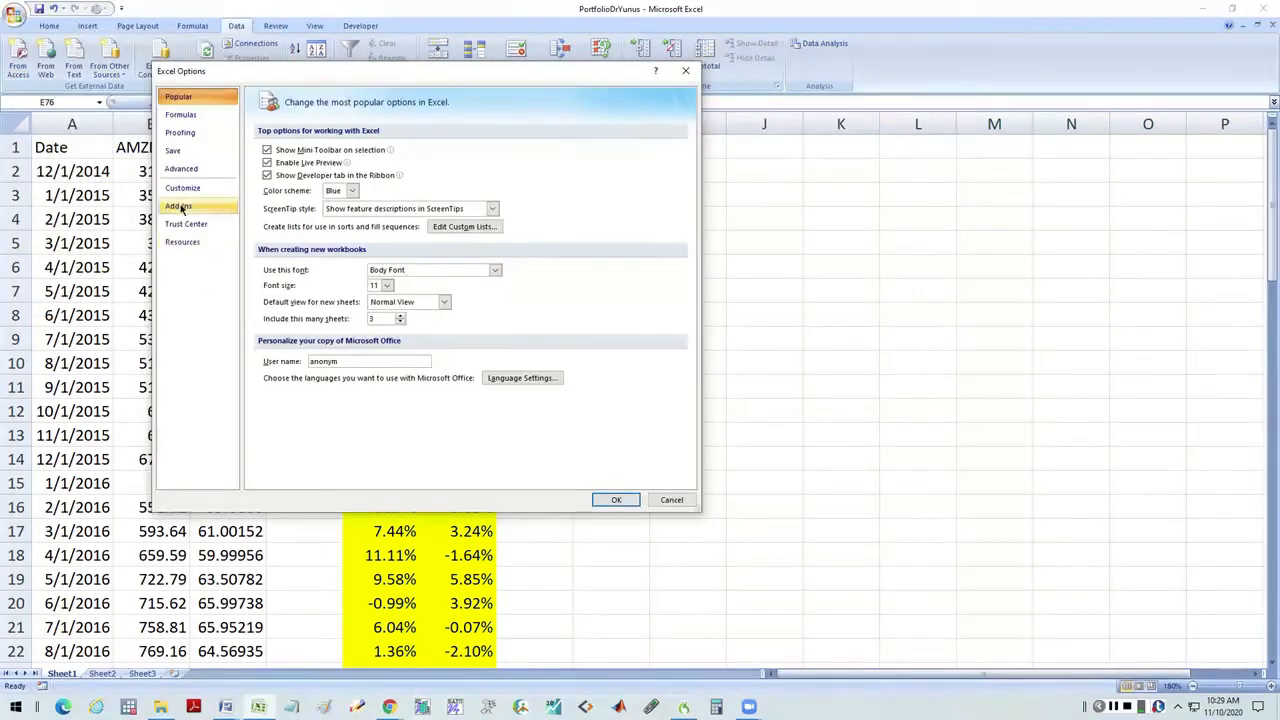
click(181, 207)
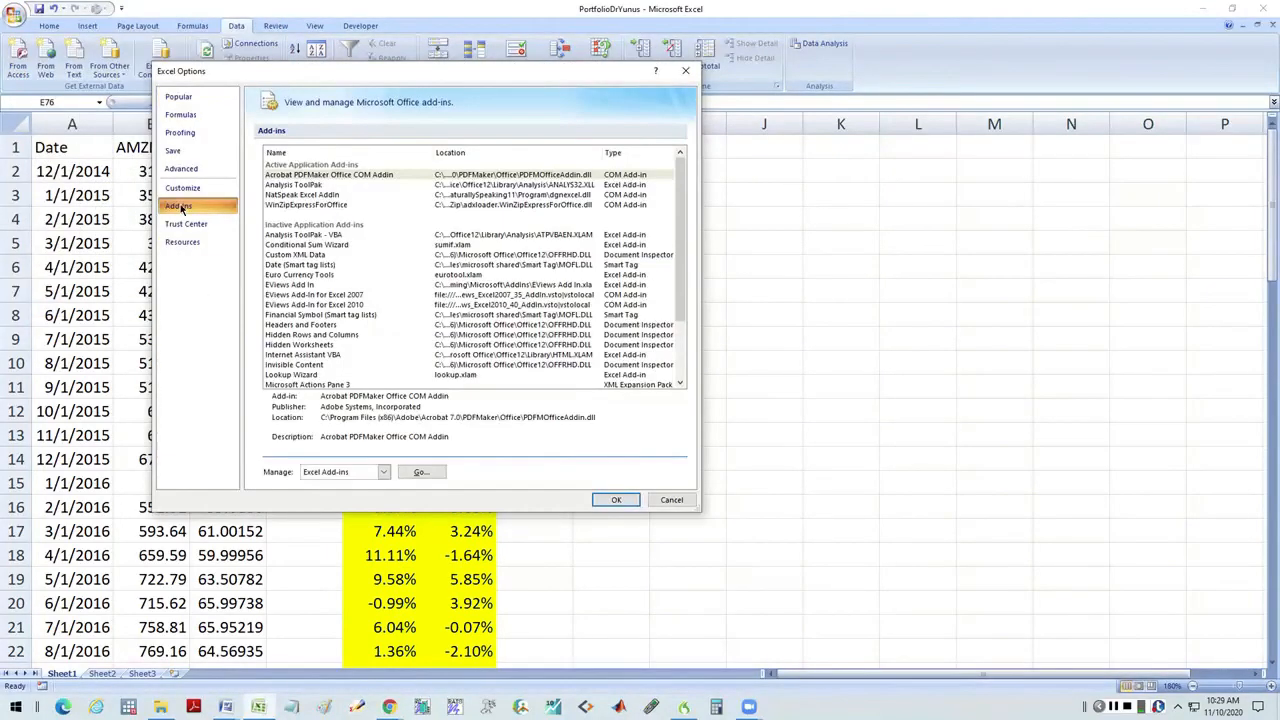
click(287, 186)
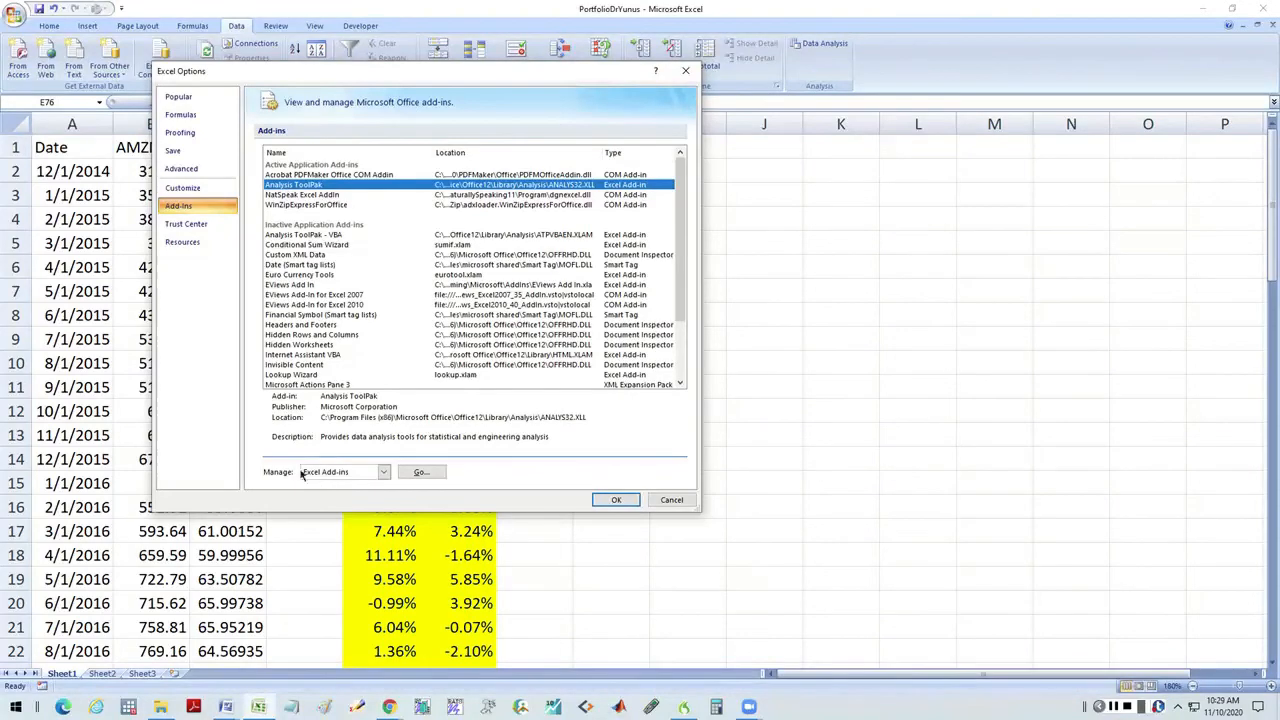
click(421, 473)
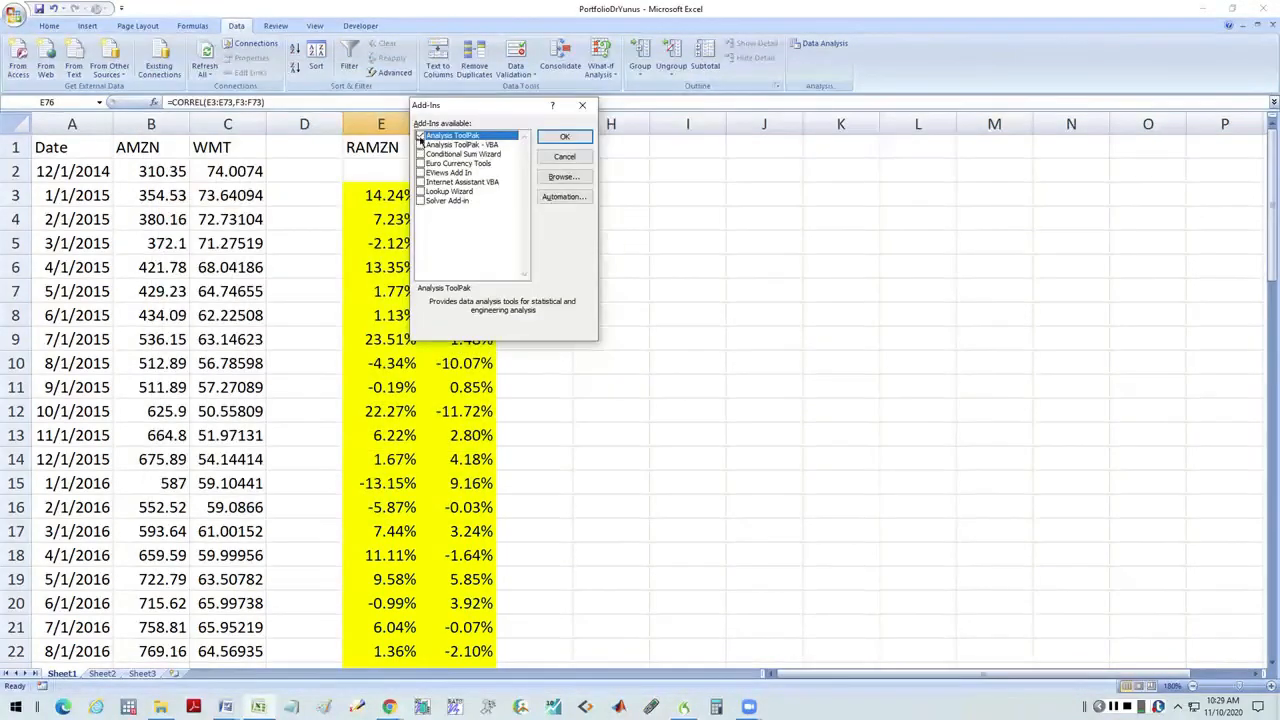
click(565, 137)
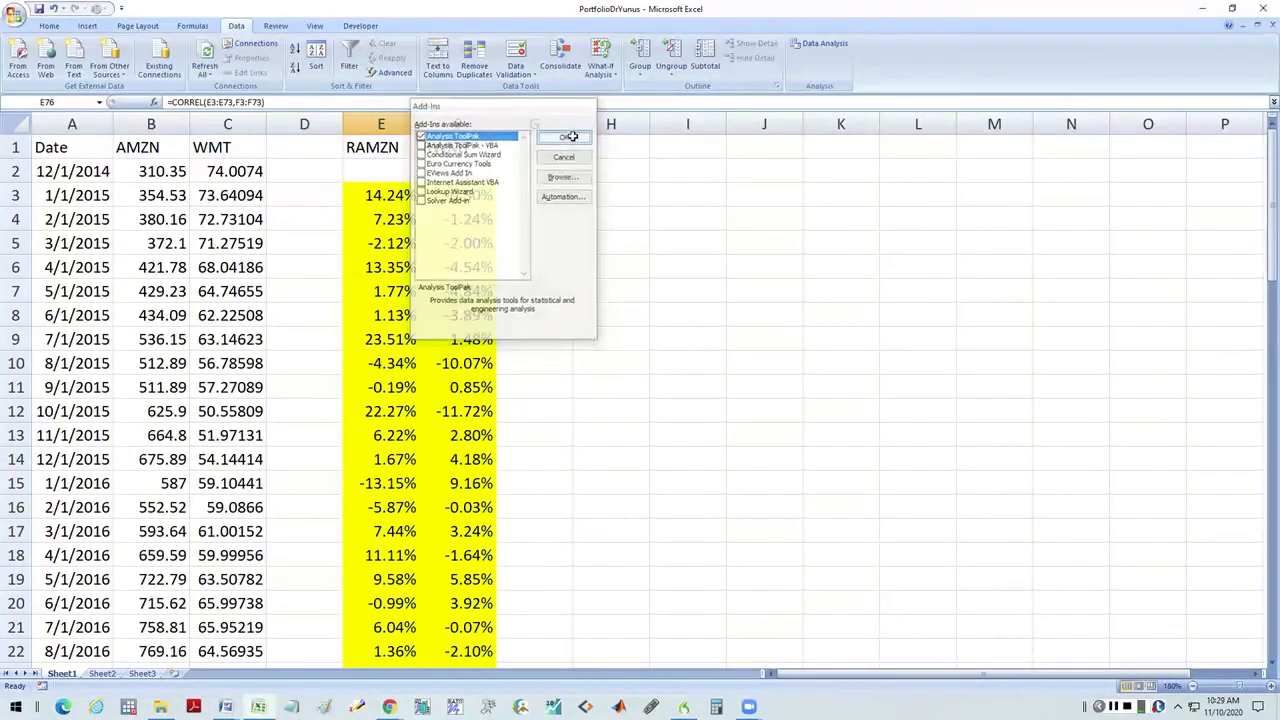
Step: Run the Data Analysis Correlation tool on the labelled RAMZN and RWMT returns, outputting to the correl sheet, and widen its columns B and C
click(48, 26)
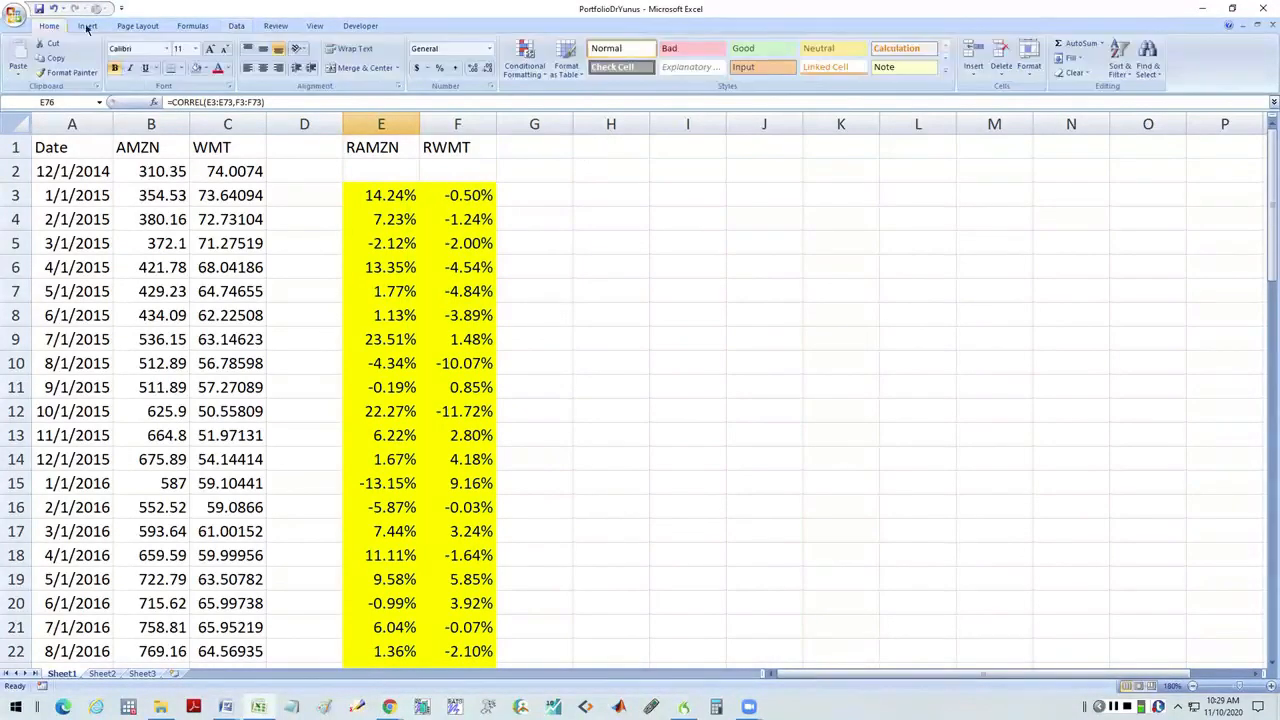
click(236, 26)
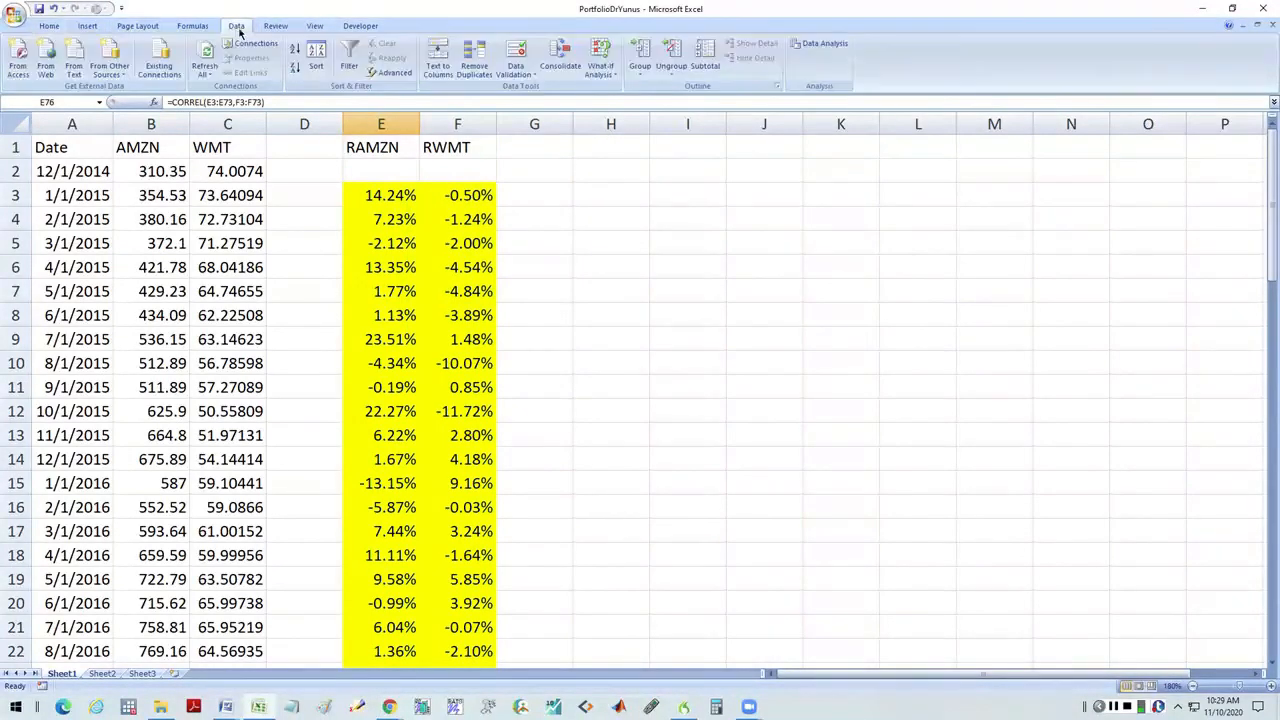
click(826, 45)
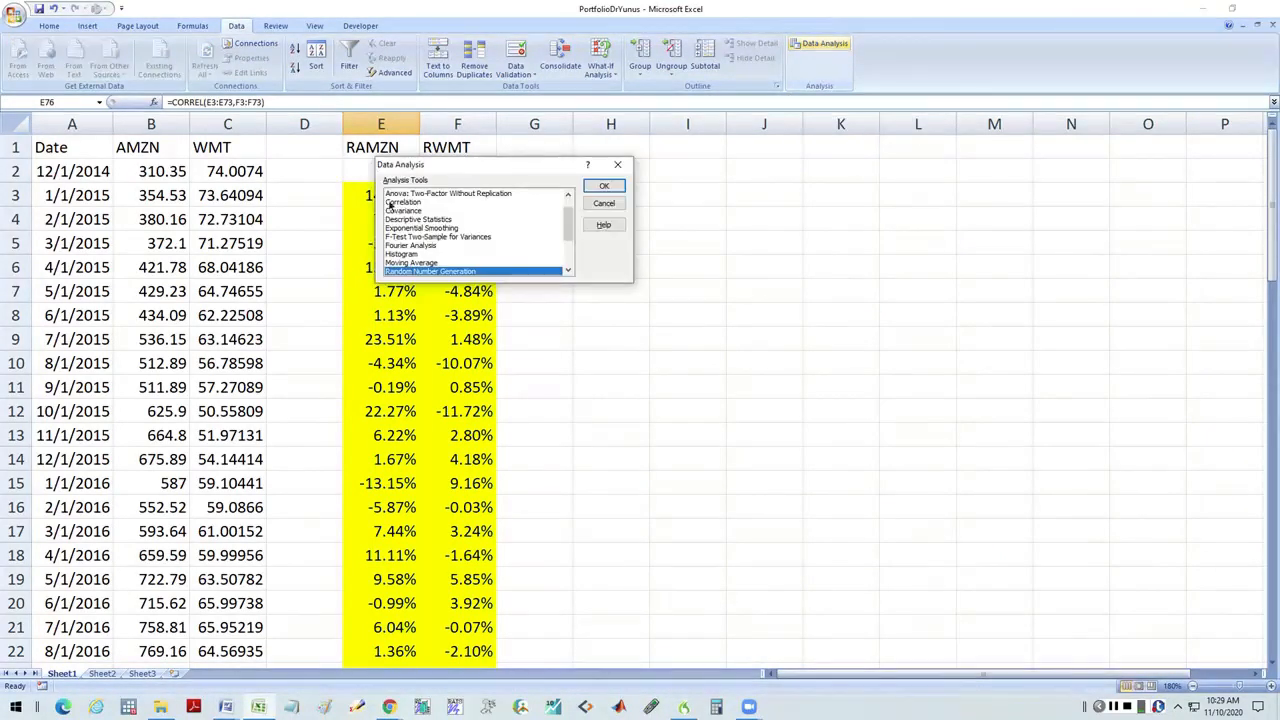
click(402, 203)
drag(505, 175, 820, 157)
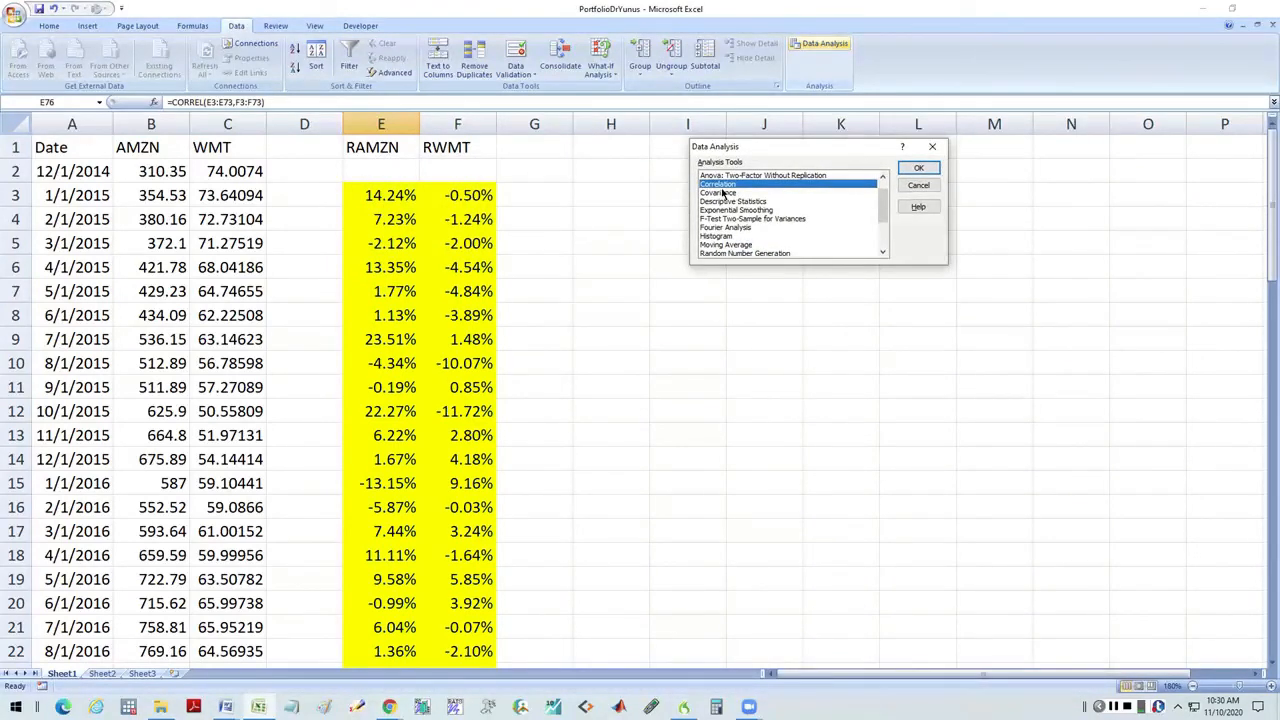
click(919, 170)
drag(368, 171, 428, 706)
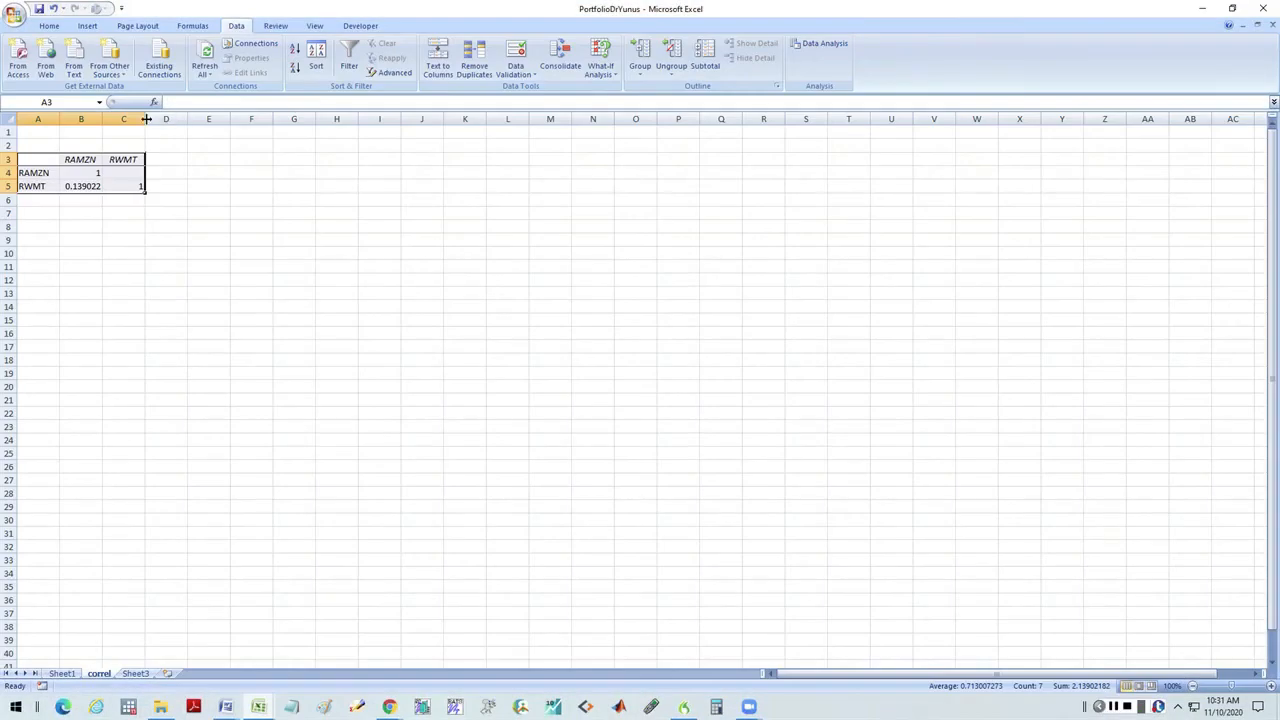
drag(145, 119, 209, 117)
drag(102, 119, 158, 121)
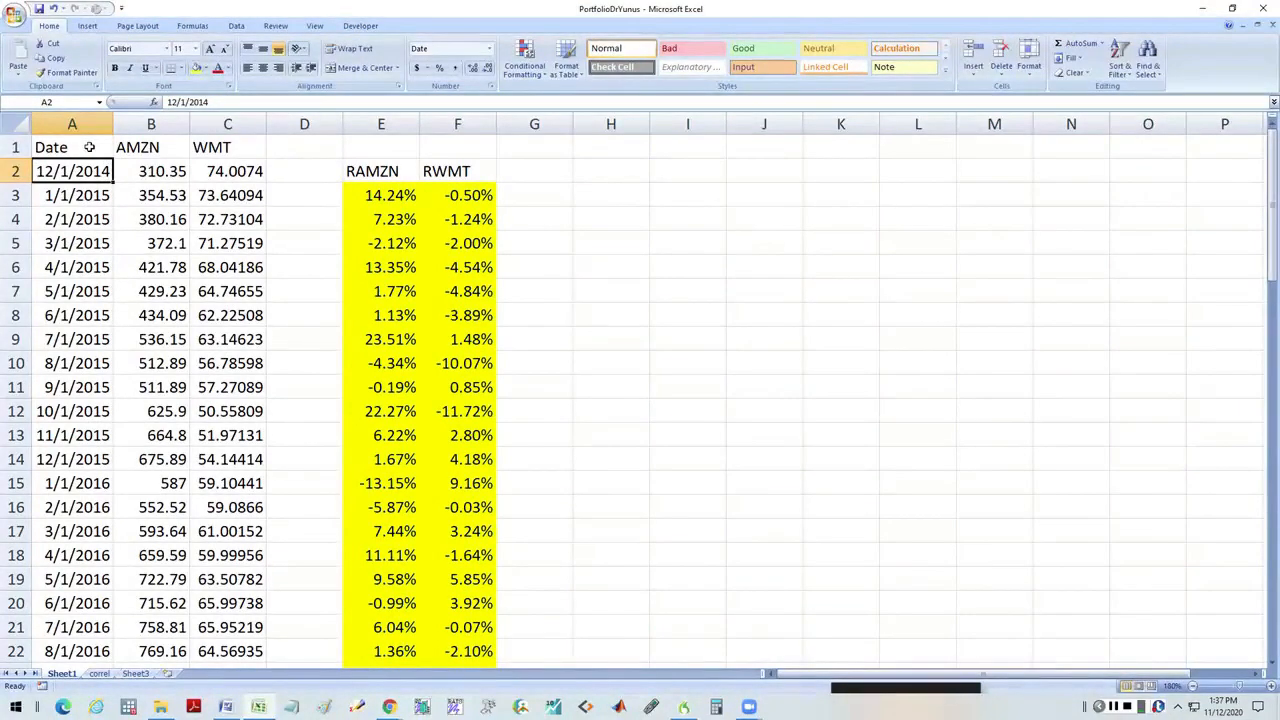
Step: Insert a plain 2-D line chart of the AMZN and WMT prices by date from Sheet1 range A1:C73
drag(89, 147, 88, 553)
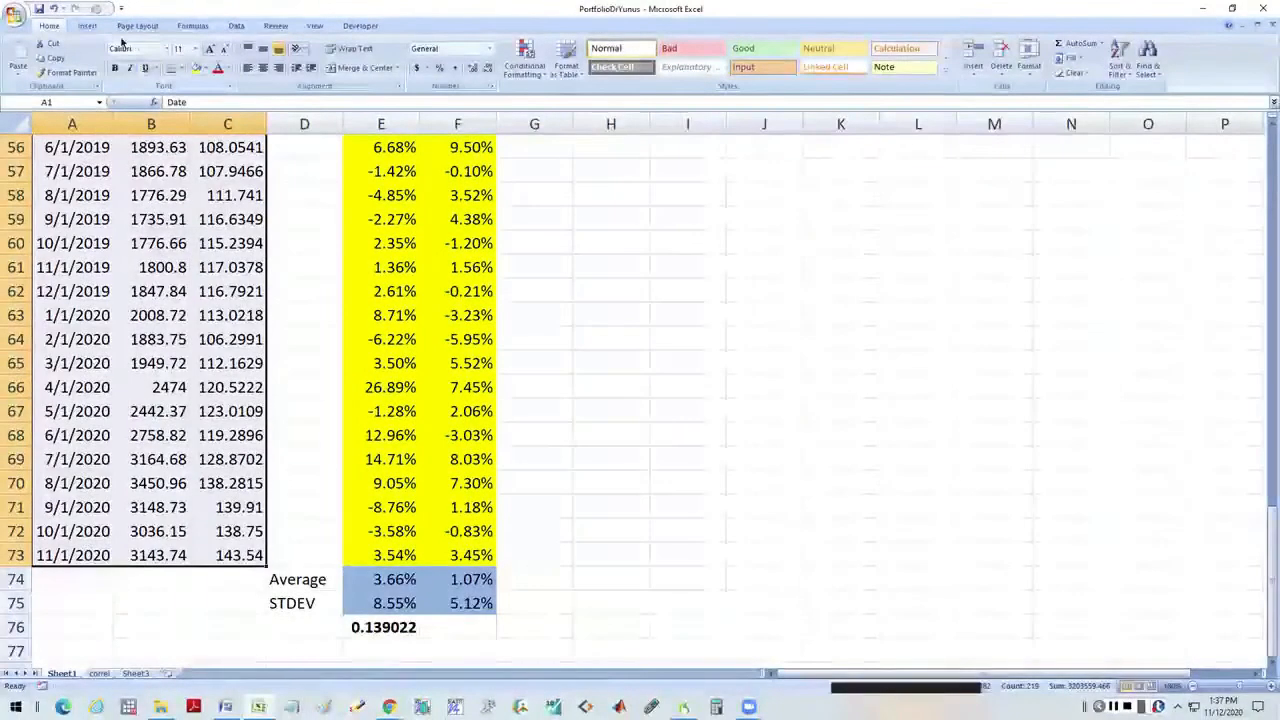
click(88, 26)
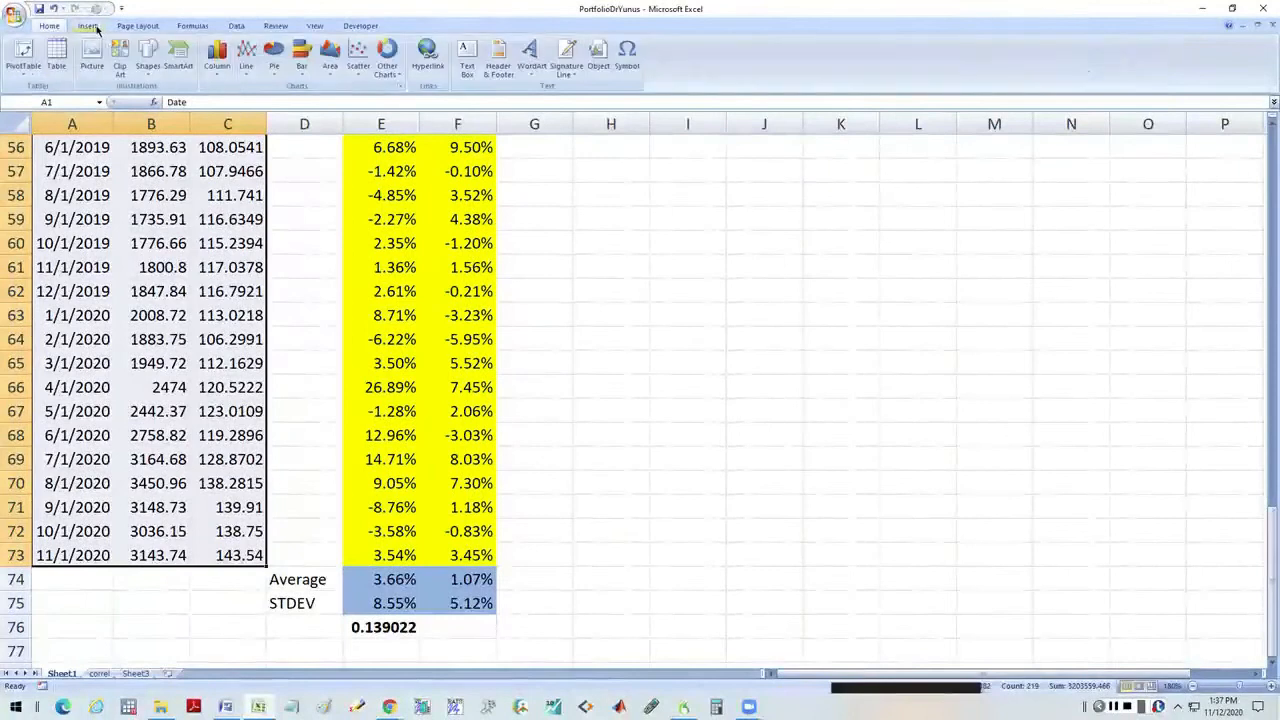
click(246, 66)
click(252, 113)
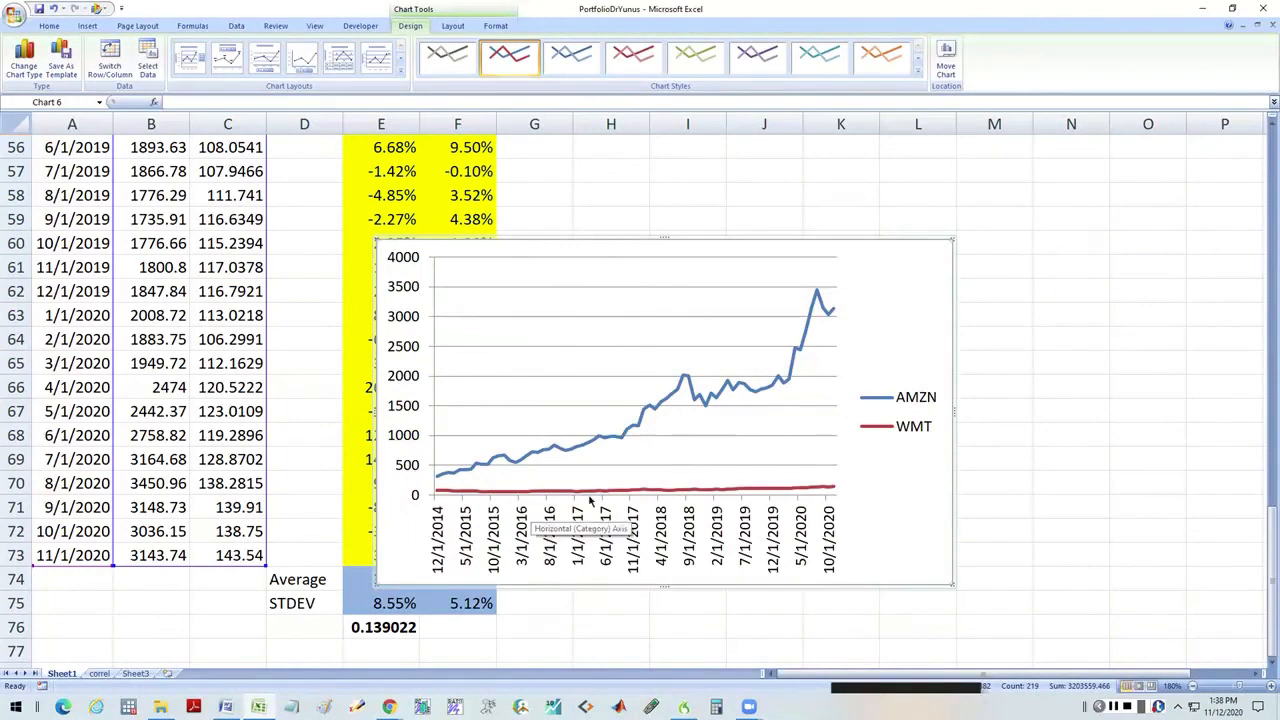
mouse_move(582, 496)
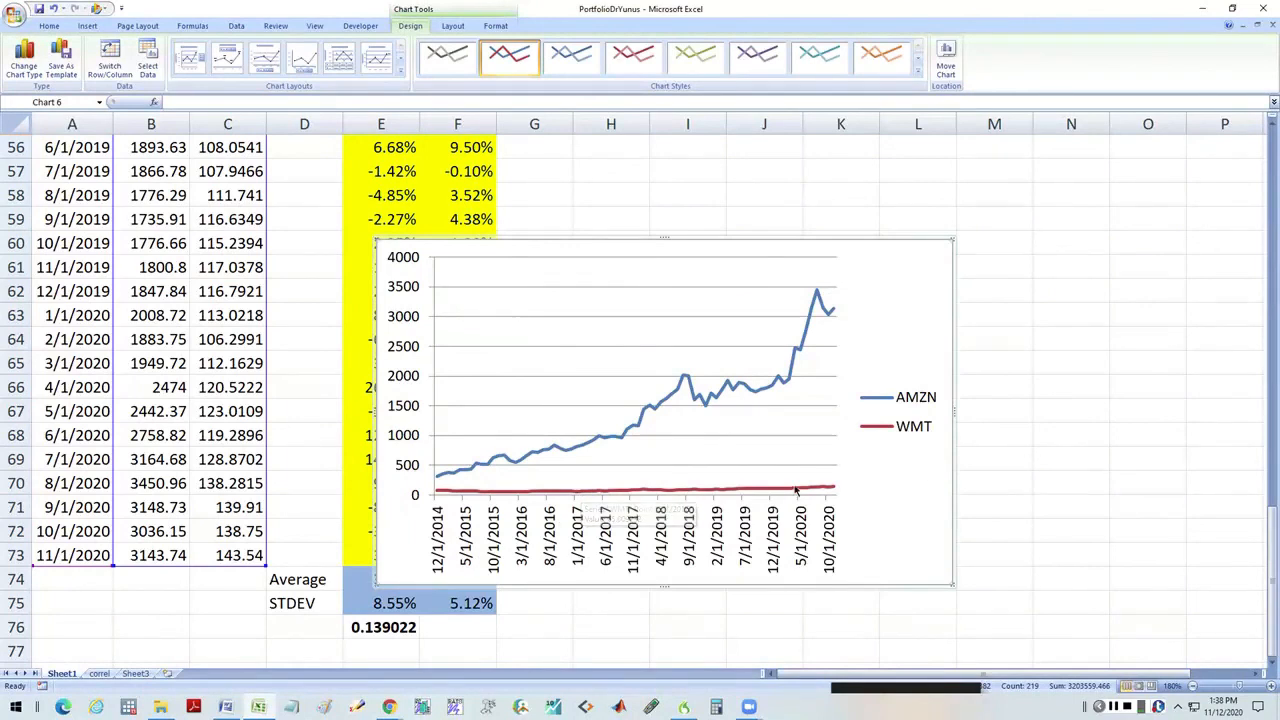
mouse_move(827, 488)
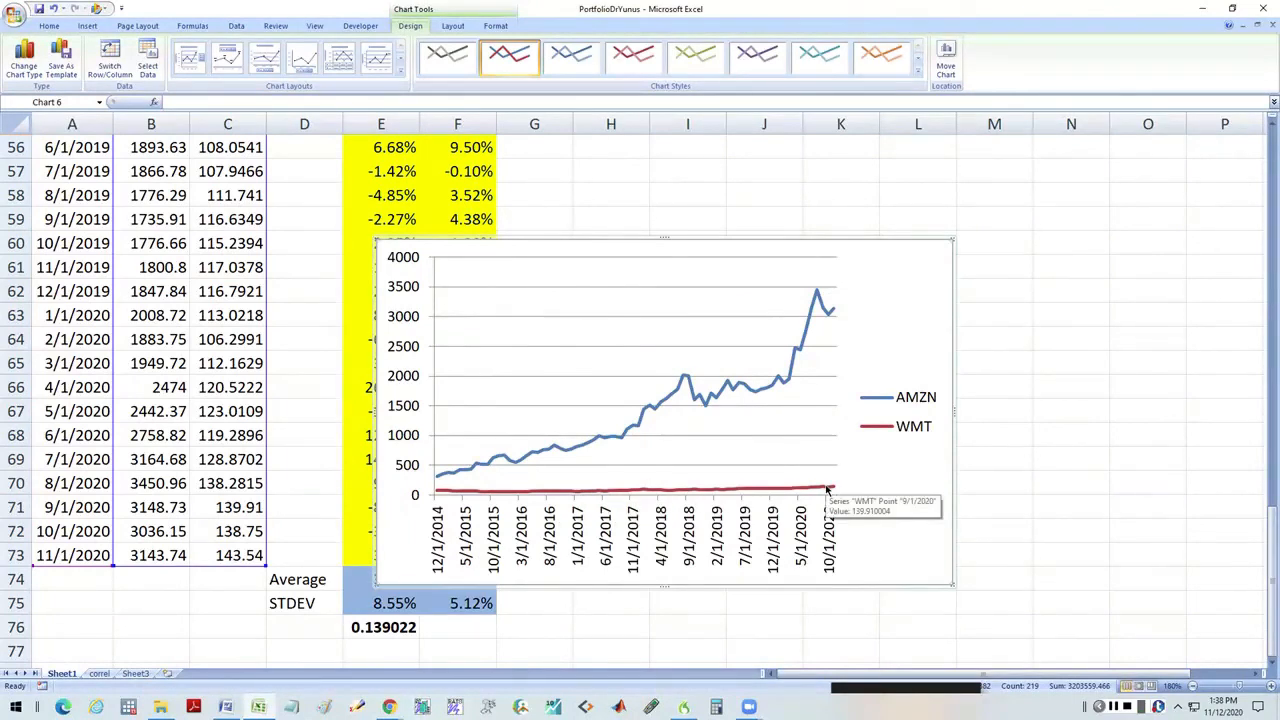